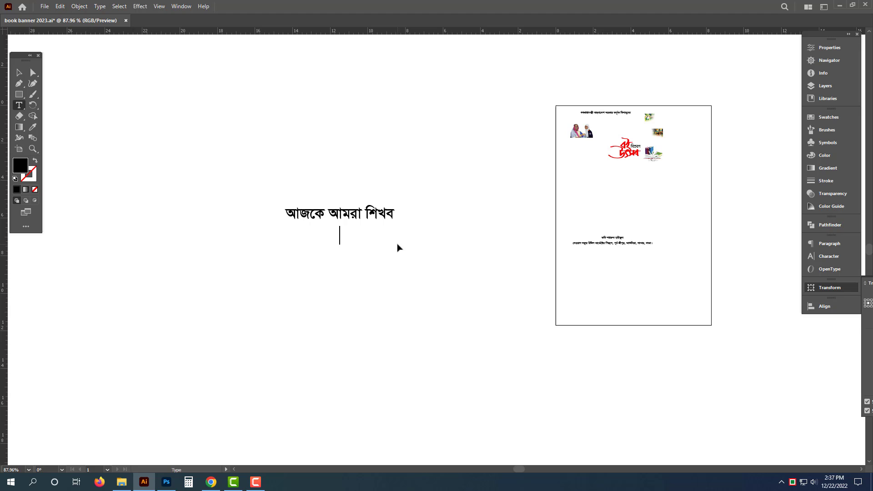
Step: Add the lines "বই বিতরণ", "ব্যানার ডিজাইন" and "সাইজ ৩ফিট বাই ৮ ফিট" below the existing heading text
text(ই বিতরণ)
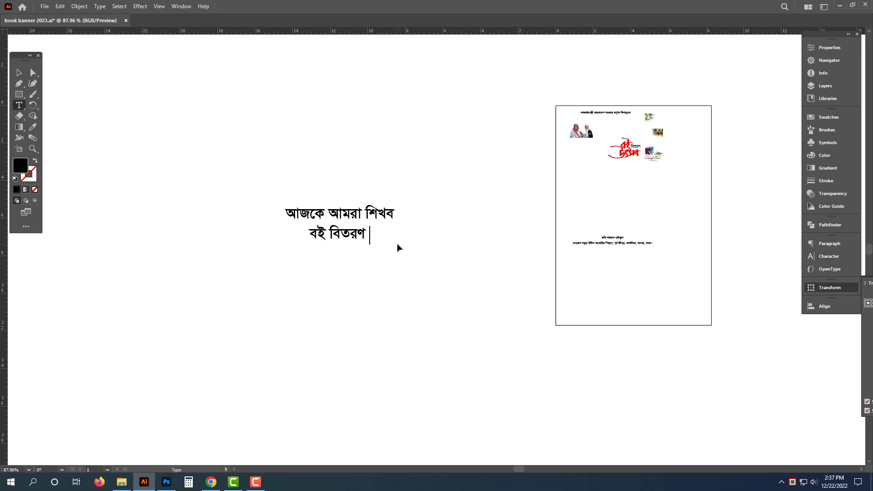
text( অ)
key(BackSpace)
text(ব্যানার ডিজাইন )
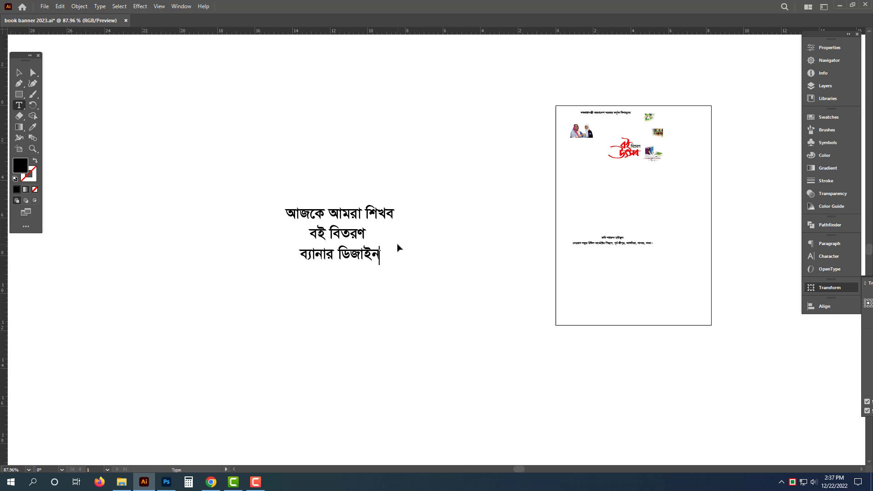
text(সাইজ)
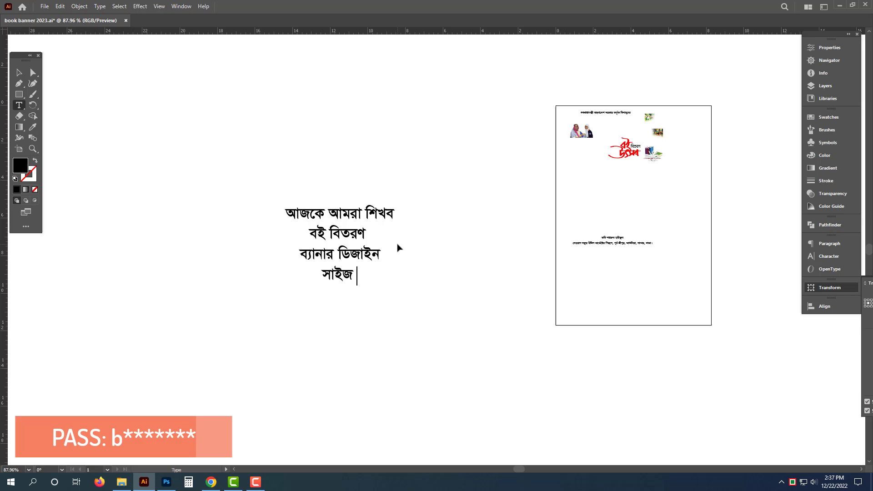
text( ৩ফি)
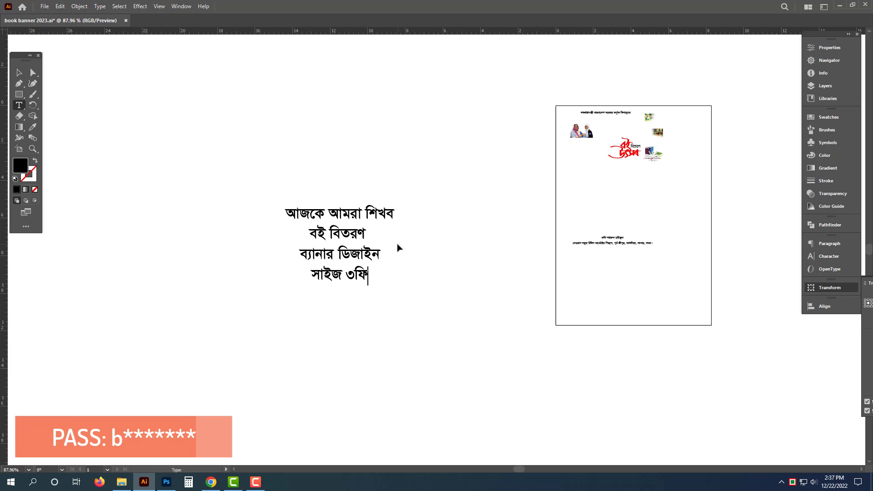
text(ট বাই )
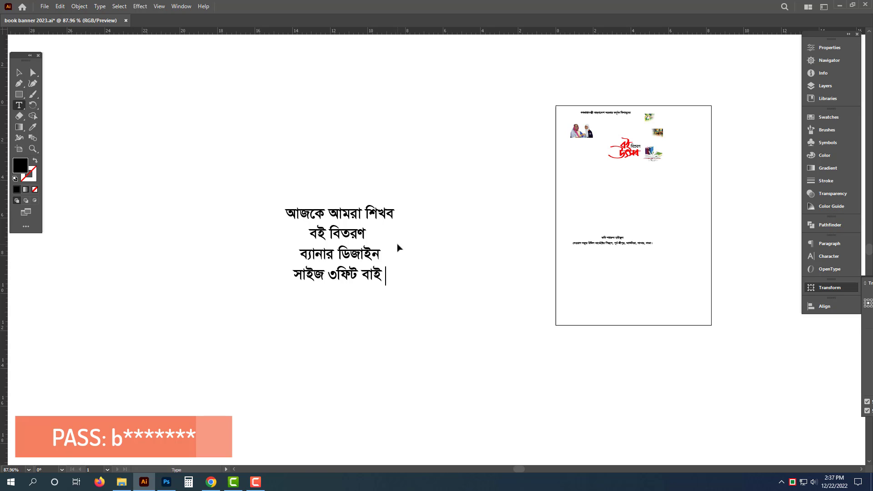
text(৮ ফি)
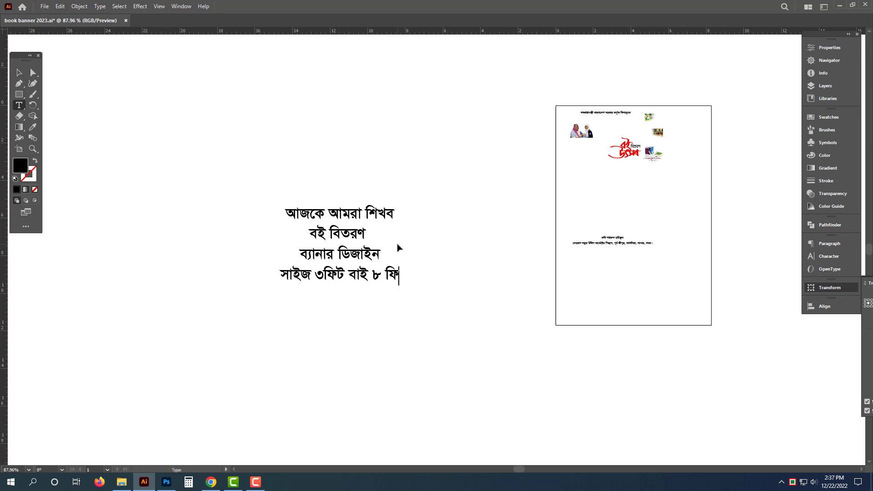
text(ট)
key(Escape)
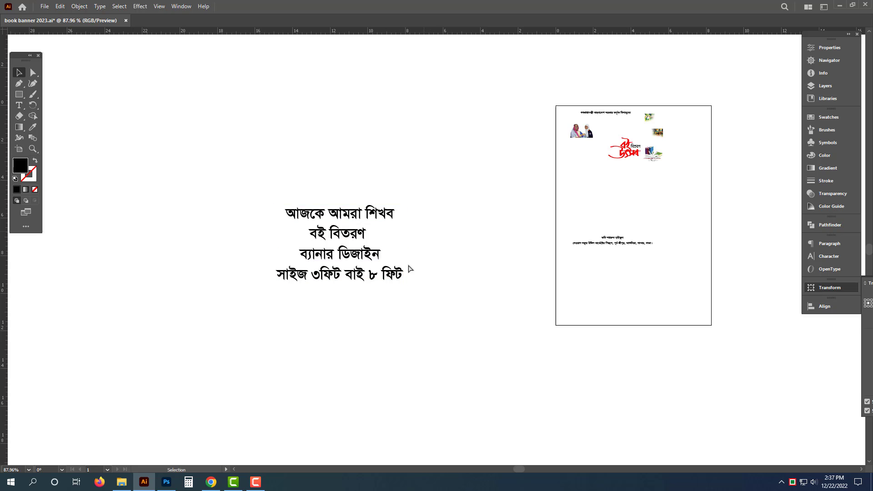
Step: Delete the large introductory text block beside the artboard
scroll(405, 254, up, 2)
key(Tab)
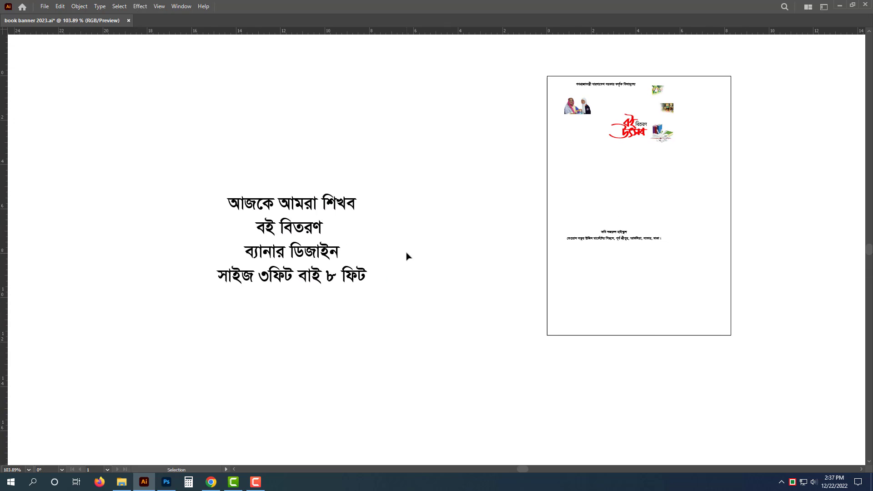
click(309, 257)
key(Delete)
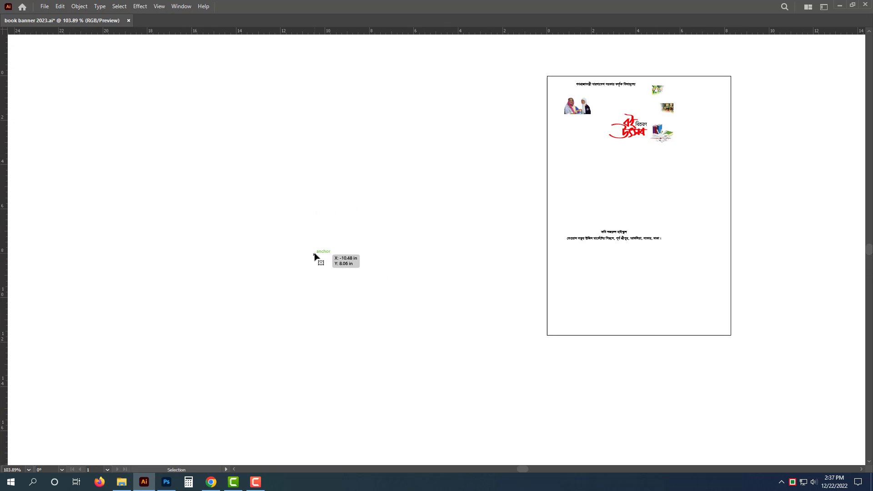
Step: Create a black rectangle 8 in wide and 3 in high
scroll(314, 256, down, 3)
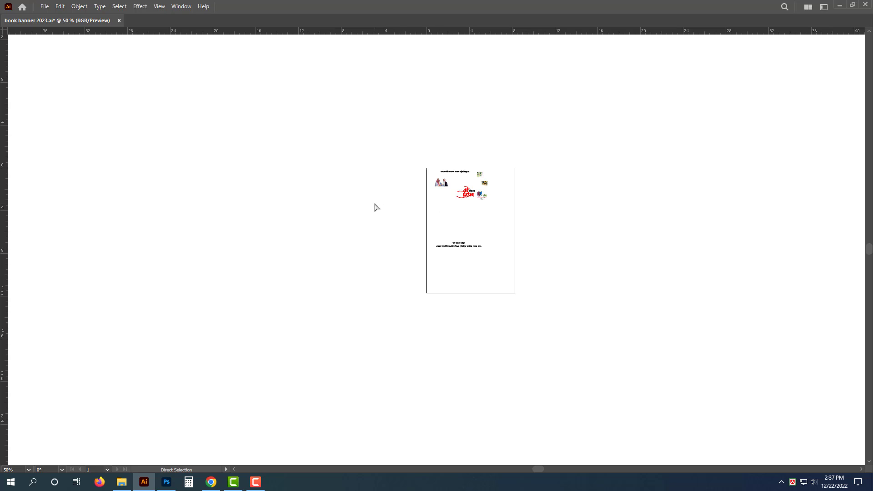
scroll(376, 208, down, 2)
drag(341, 206, 375, 177)
key(Tab)
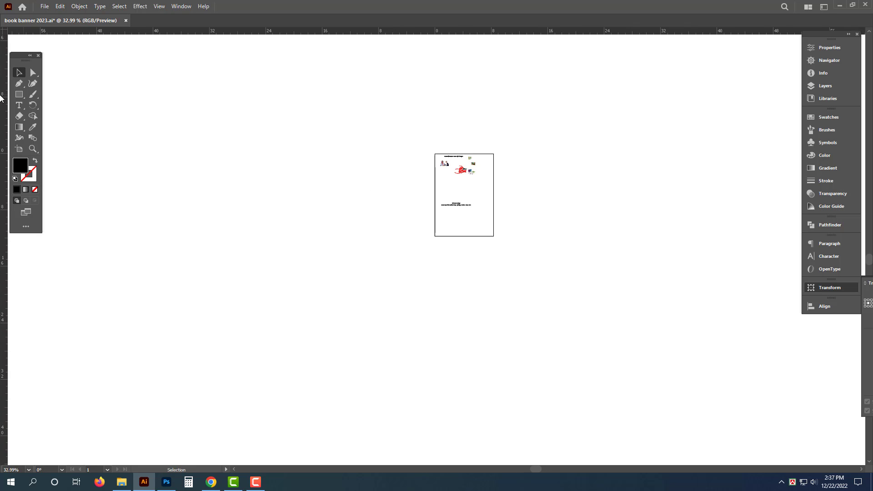
click(19, 95)
click(394, 277)
text(8)
key(Tab)
text(3)
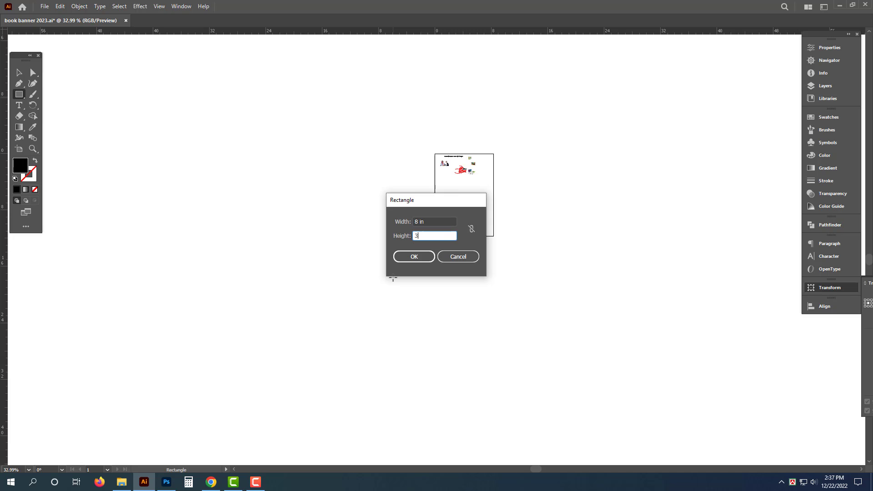
key(Return)
Step: Move the school name and address text off the artboard to its right, and place the black rectangle in the artboard's lower half
drag(412, 290, 481, 258)
drag(488, 250, 680, 286)
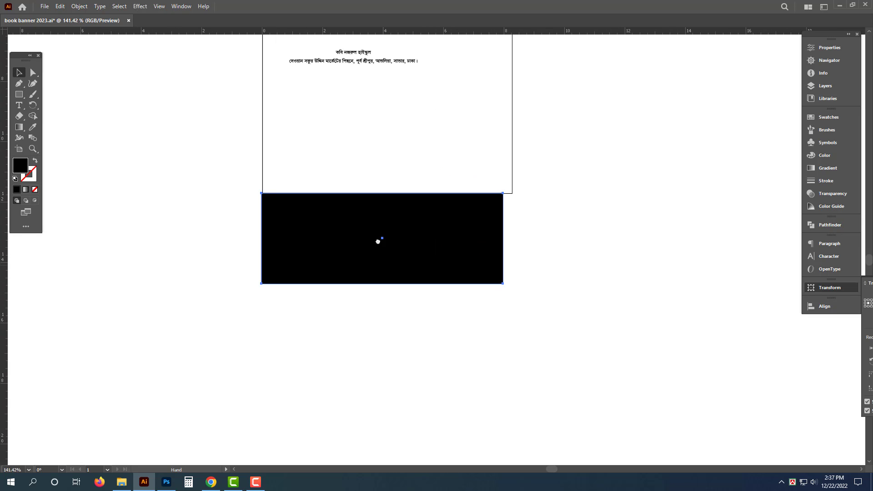
drag(380, 247, 374, 219)
drag(374, 218, 442, 388)
click(392, 196)
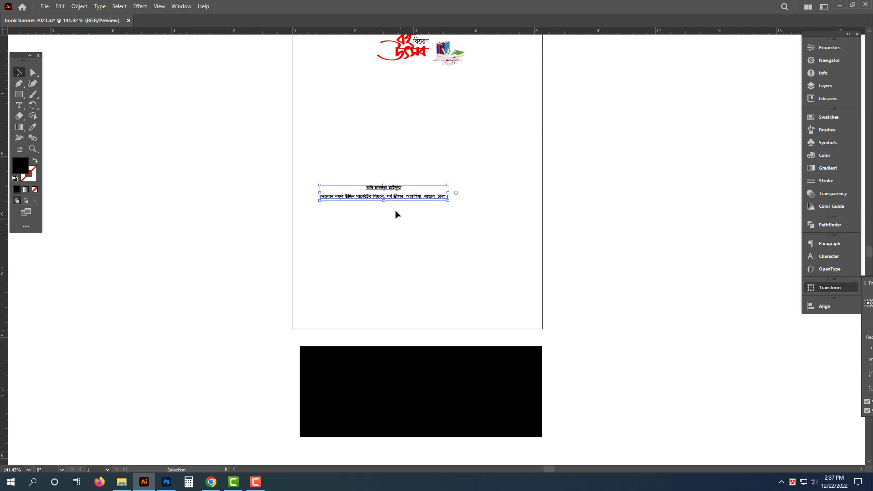
drag(397, 198, 644, 193)
drag(476, 377, 568, 181)
Step: Add a vertical guide along the artboard's centre and nudge the rectangle so its centre lines up with the guide
drag(382, 192, 396, 215)
drag(3, 124, 383, 133)
key(Tab)
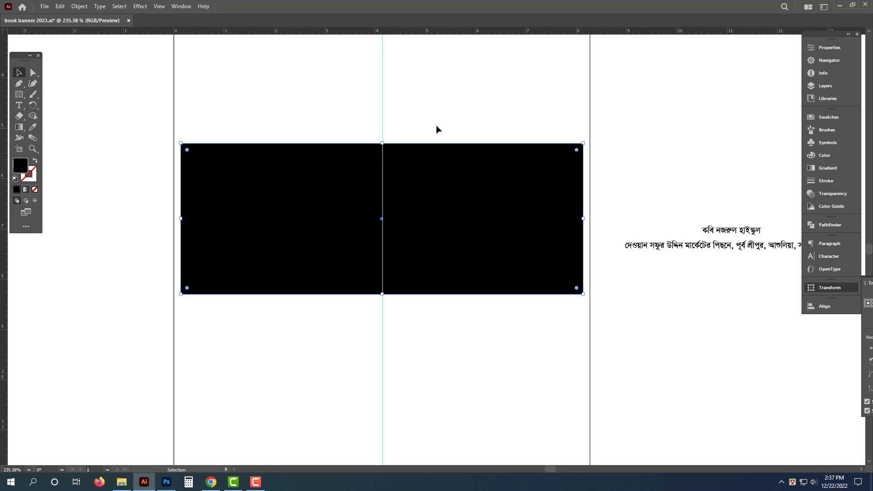
key(Right)
Step: Offset the rectangle's path by -0.1 in with mitered joins to make an inner border
key(alt+o)
key(p)
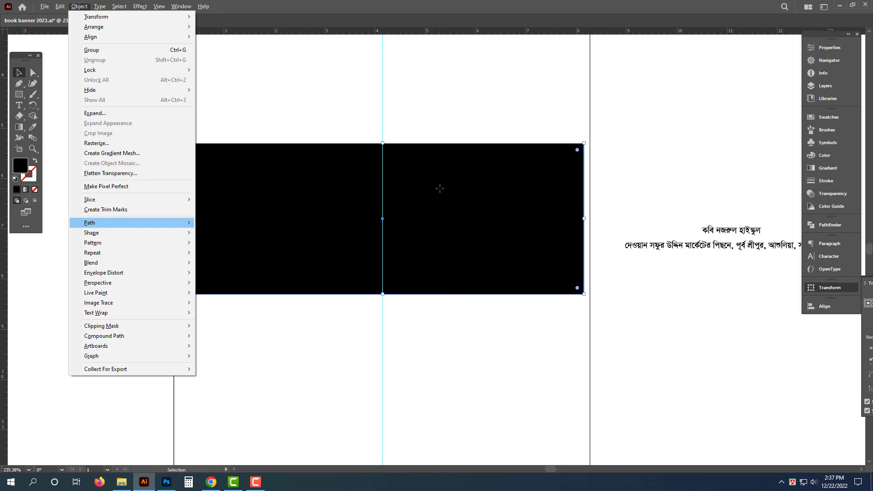
mouse_move(180, 222)
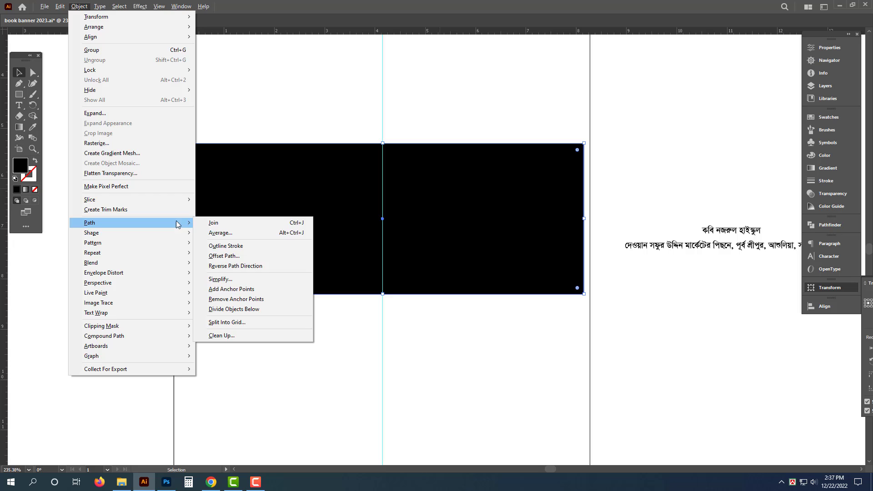
click(232, 256)
key(Home)
text(-)
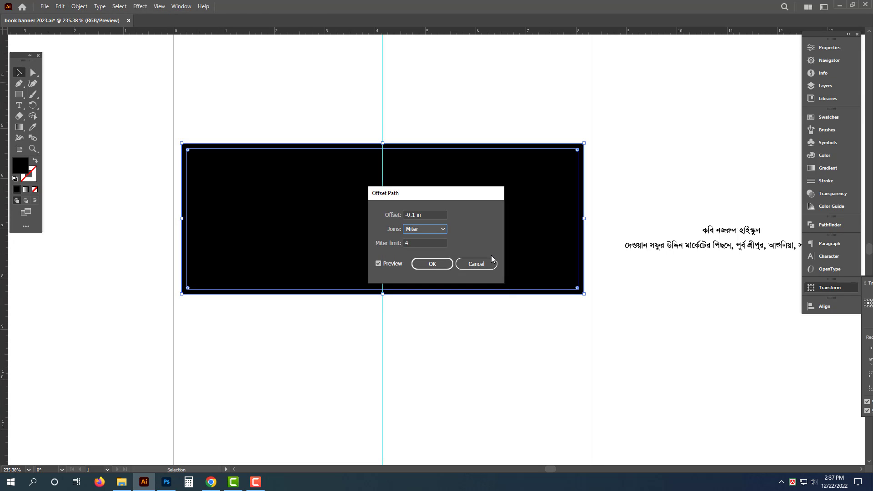
key(Return)
Step: Swap fill and stroke on both rectangles so they have black outlines and no fill
drag(460, 114, 471, 202)
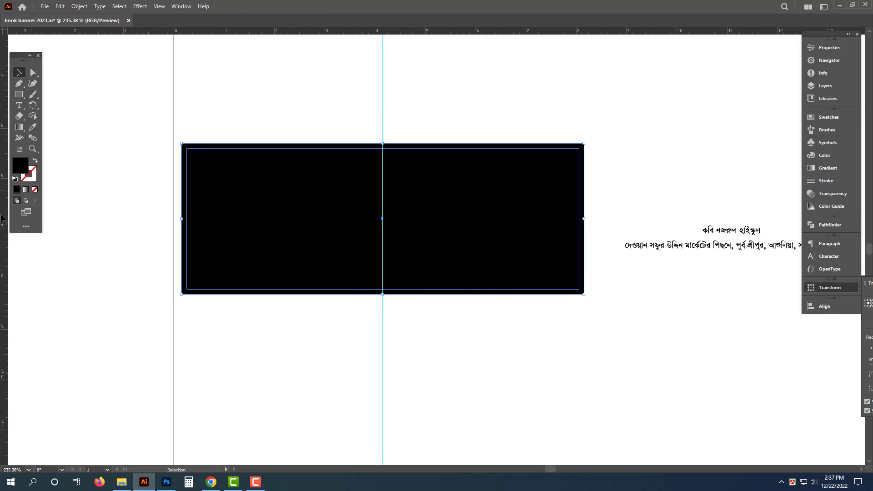
click(35, 161)
click(309, 122)
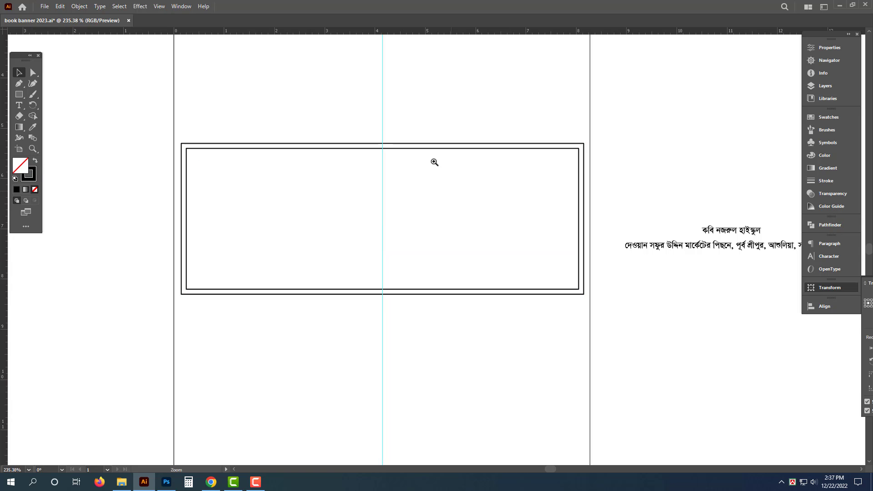
Step: Fill the outer rectangle with a white-to-black radial gradient and remove its stroke
drag(434, 163, 452, 179)
mouse_move(610, 250)
mouse_down()
mouse_move(573, 304)
mouse_move(572, 333)
mouse_up()
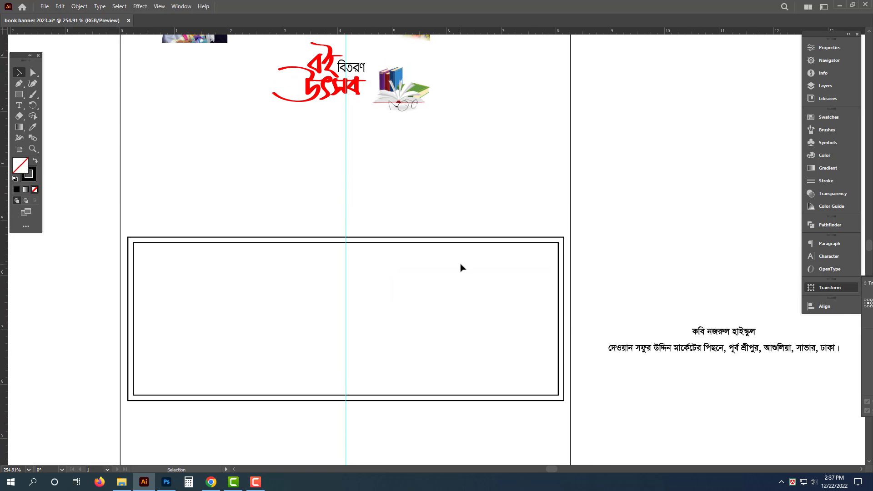
click(443, 236)
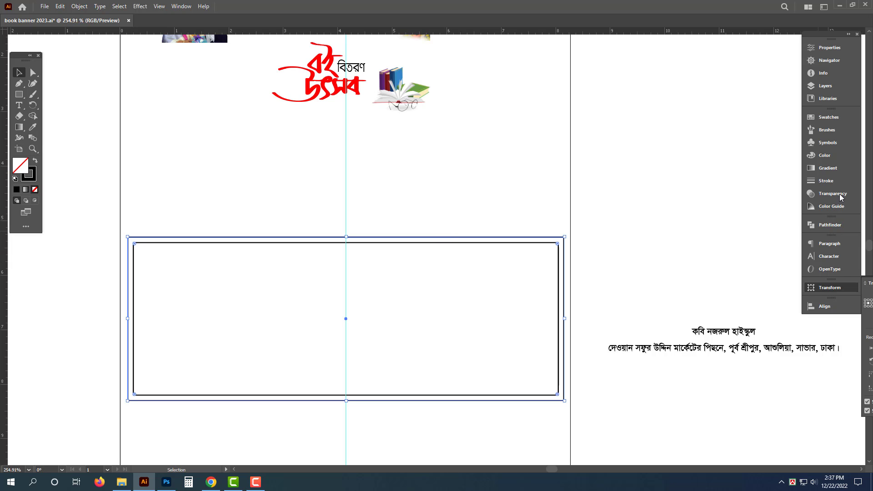
click(828, 169)
click(702, 132)
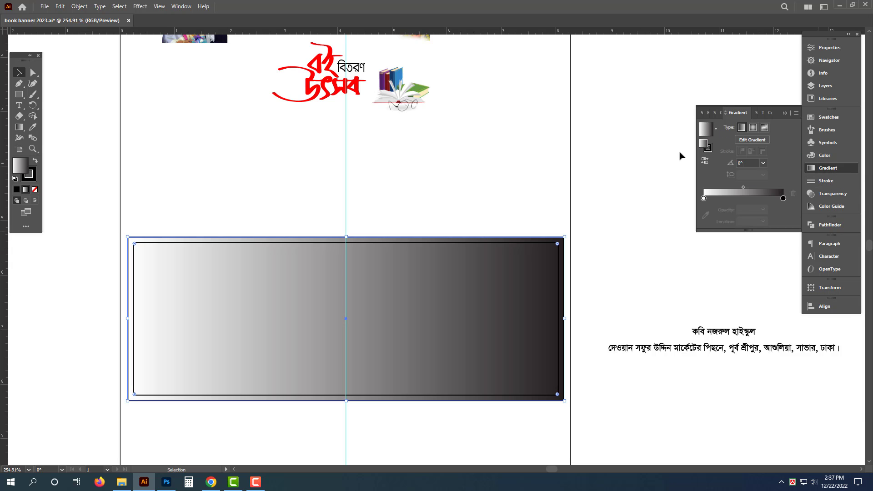
click(35, 189)
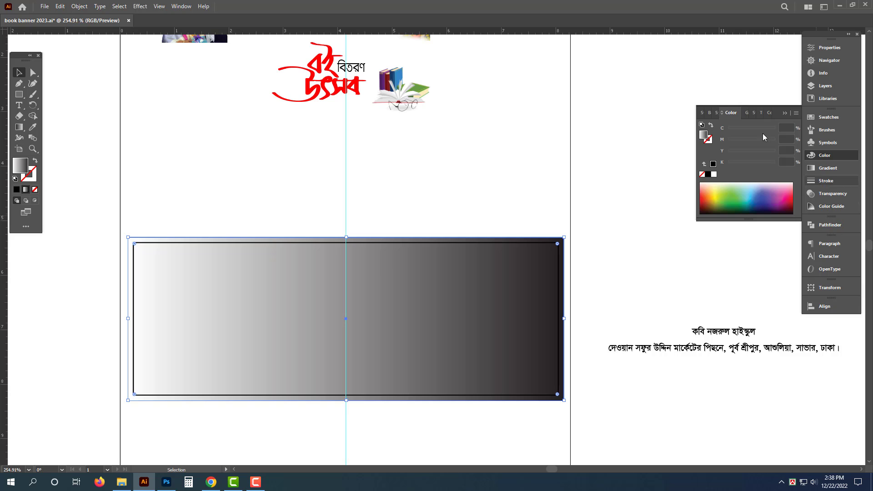
click(828, 168)
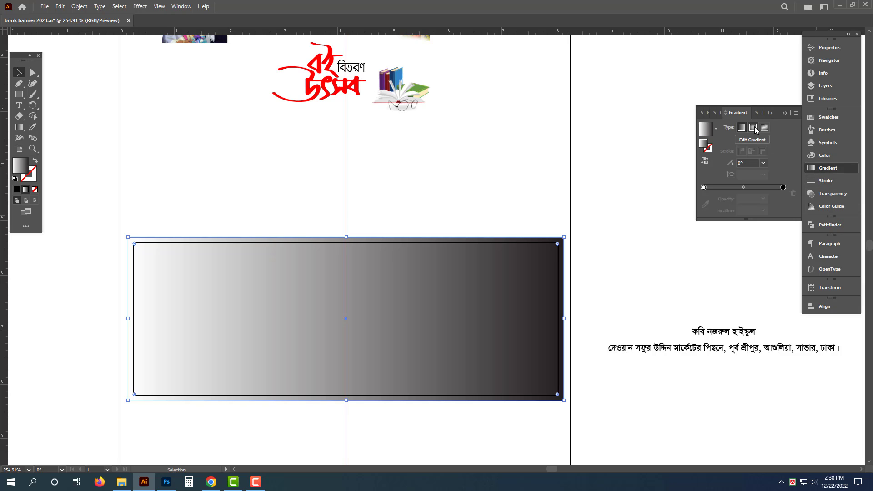
click(754, 128)
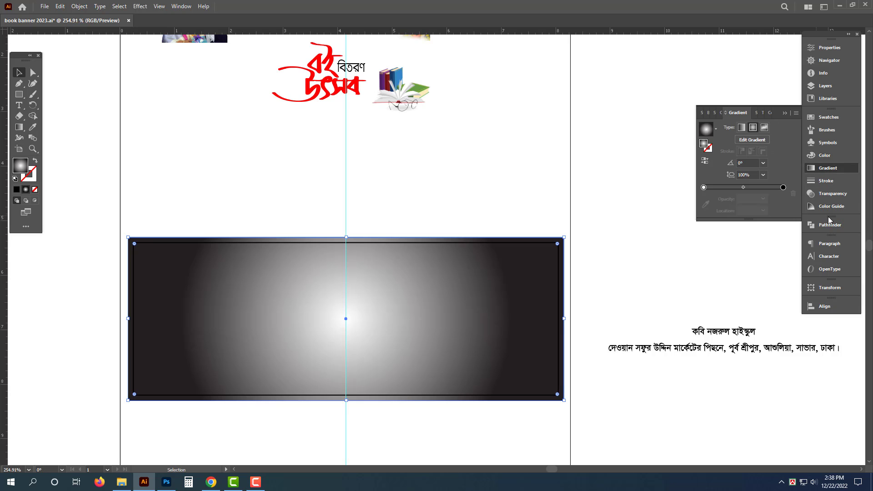
click(831, 157)
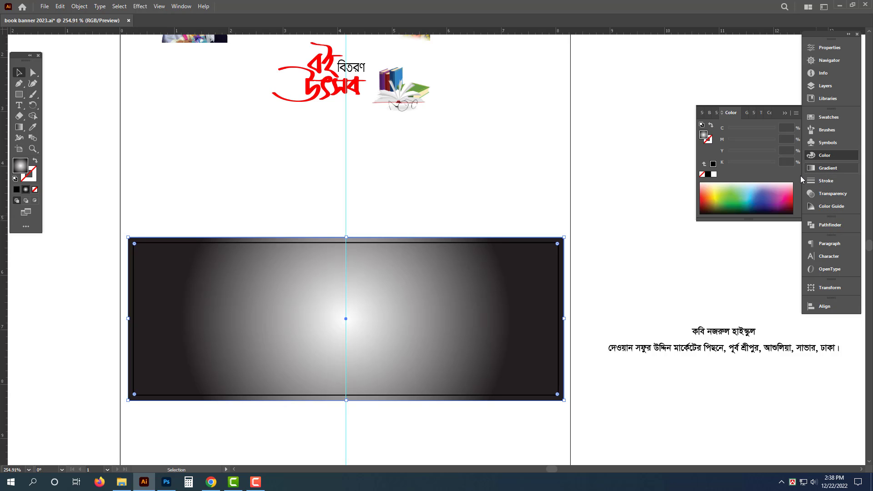
click(826, 169)
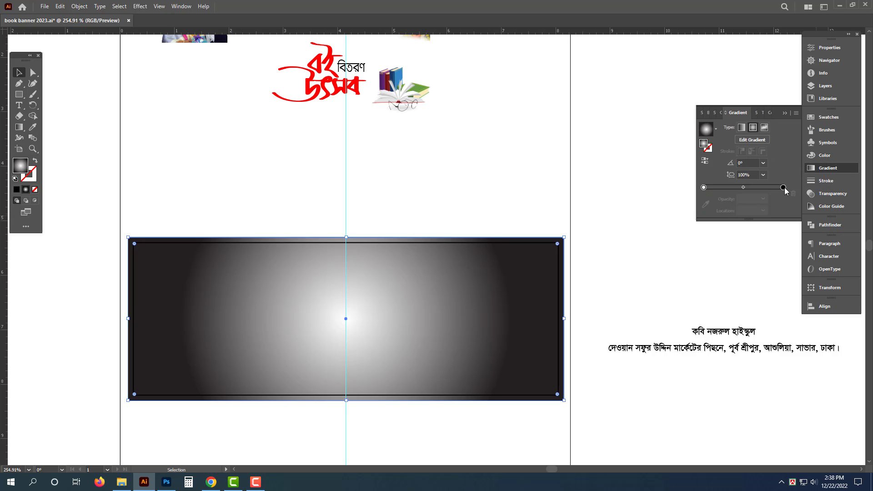
click(825, 156)
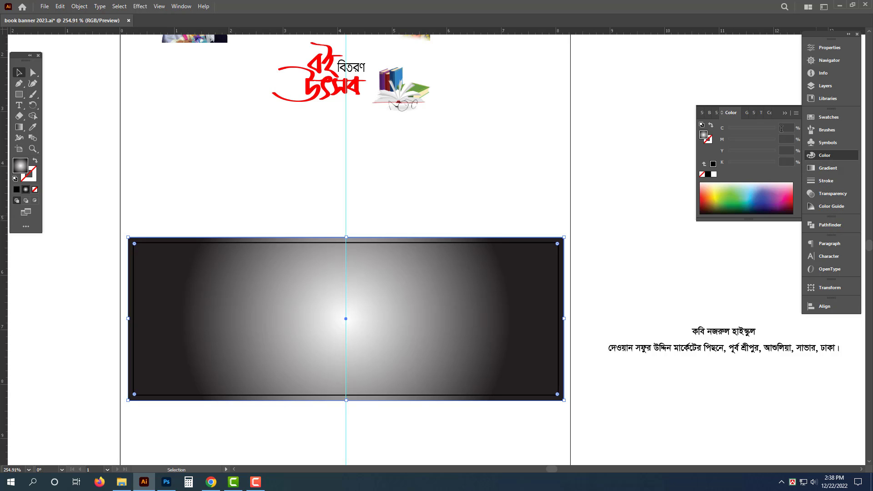
click(714, 164)
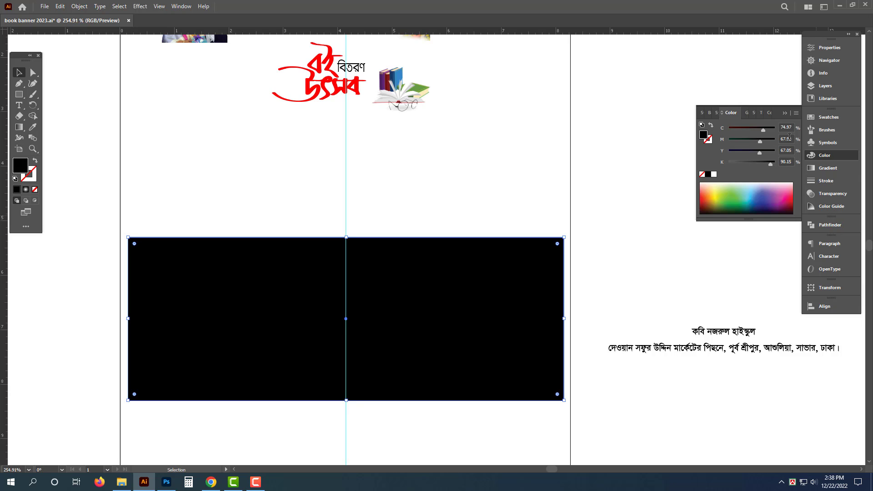
click(825, 168)
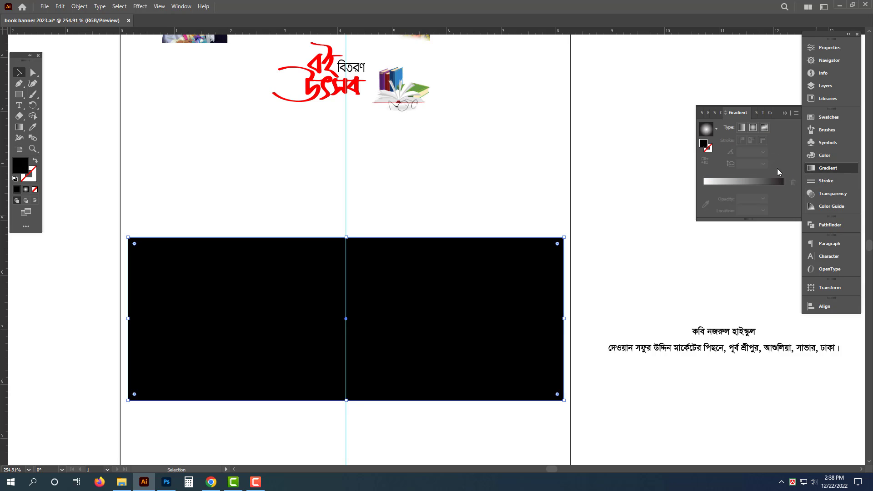
click(754, 127)
Step: Lighten the dark outer stop of the outer rectangle's radial gradient to 30% black
click(783, 199)
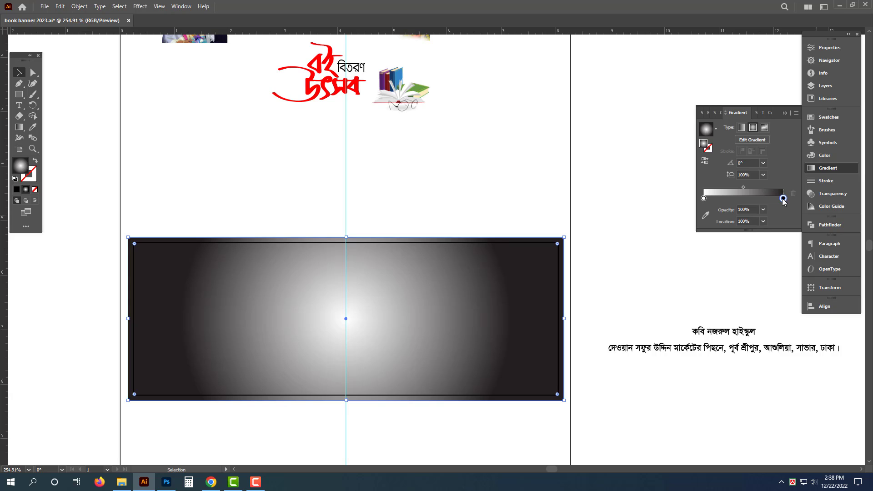
click(825, 155)
drag(774, 127, 730, 126)
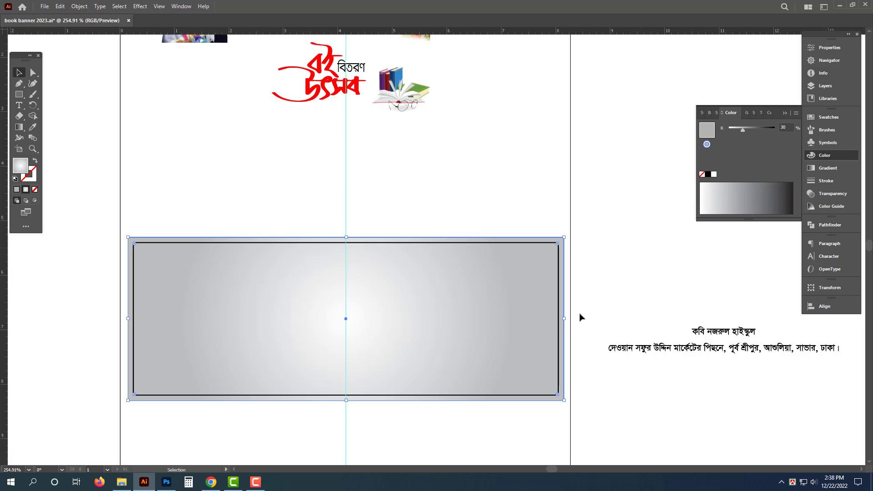
Step: Set the inner rectangle's stroke weight to 0.3 pt
click(559, 250)
click(827, 180)
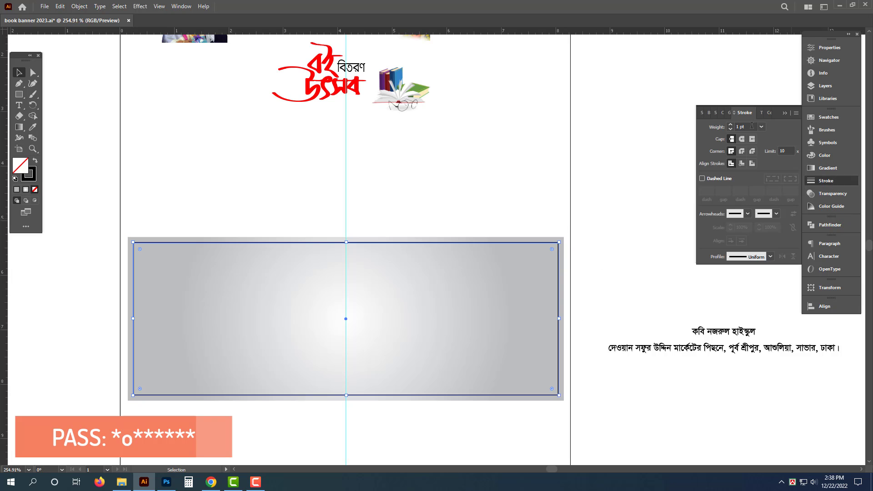
text(0.3)
key(Return)
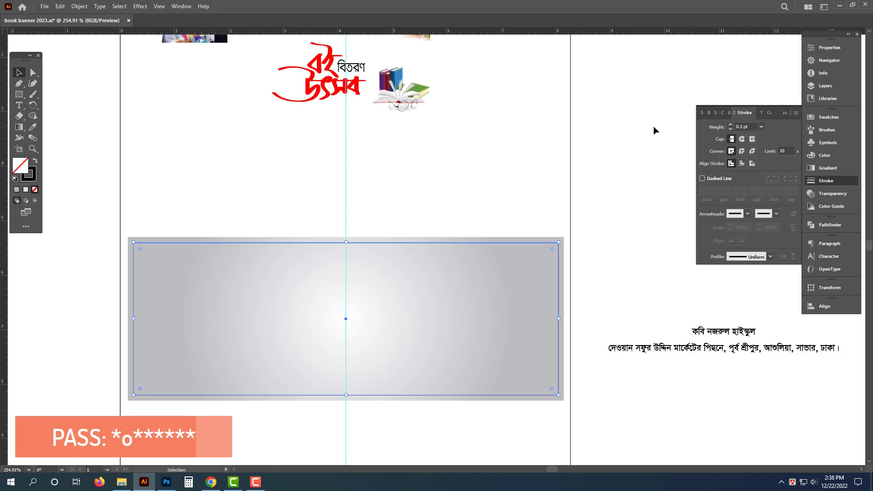
Step: Duplicate the gradient background in place and shrink the copy from its upper edge into a low strip along the banner's base
click(545, 149)
key(Tab)
drag(411, 314, 381, 317)
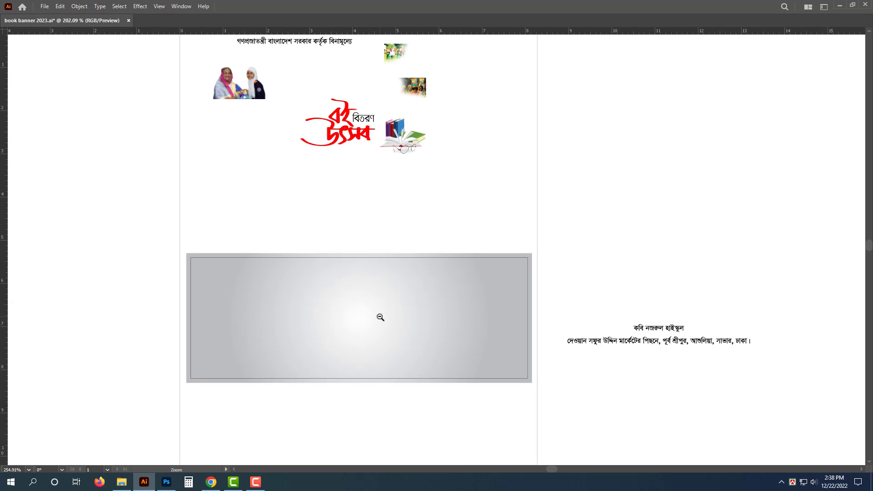
drag(404, 362, 409, 324)
click(404, 303)
scroll(446, 351, up, 2)
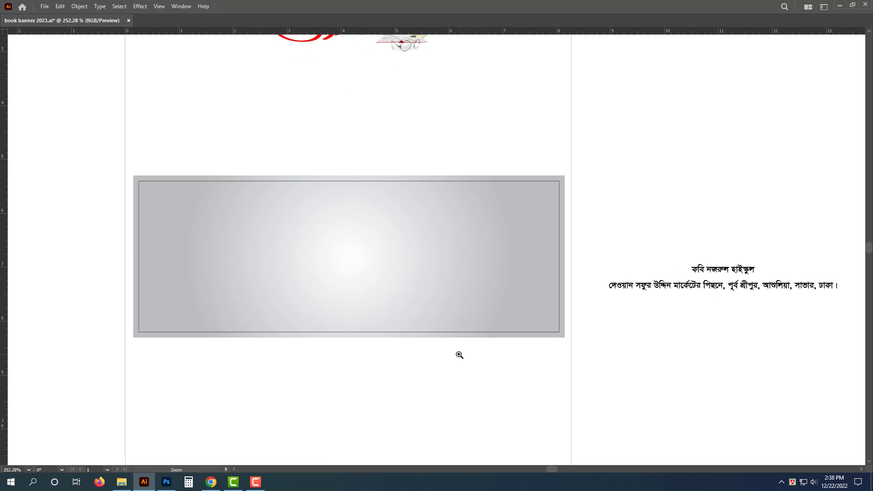
key(v)
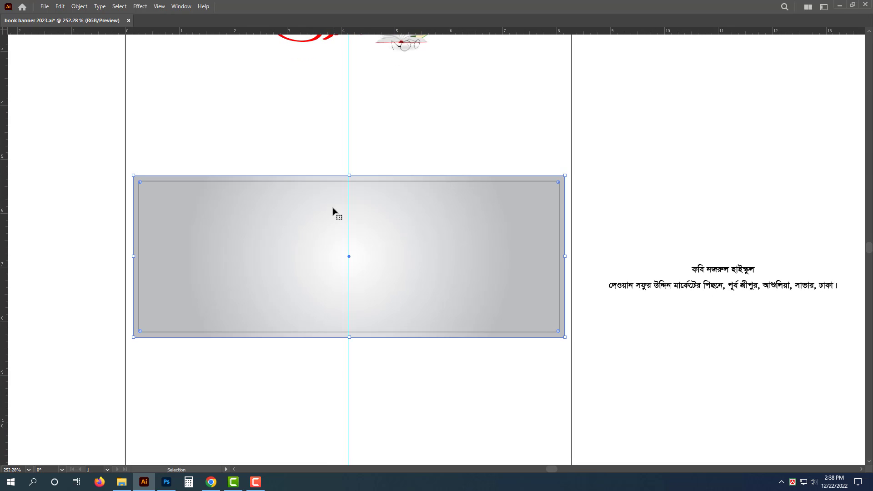
drag(349, 176, 356, 308)
key(Tab)
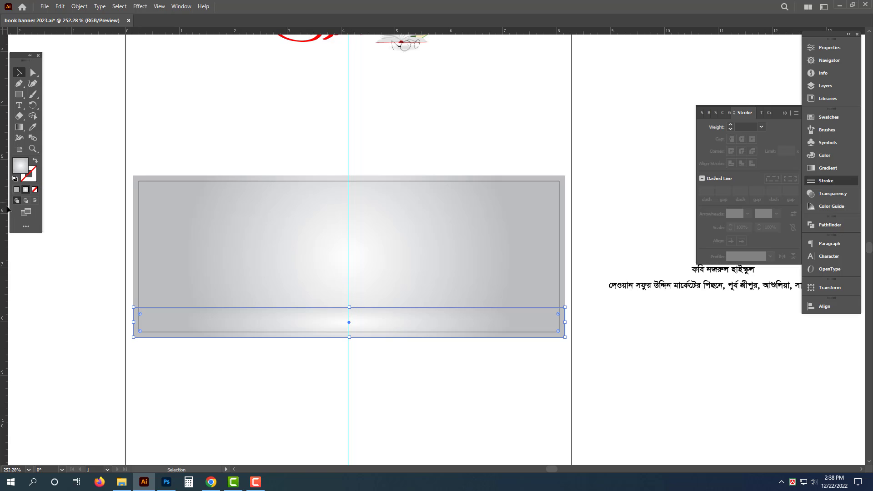
Step: Remove the low strip's gradient fill and try to switch its colour mode to CMYK
click(36, 189)
click(825, 155)
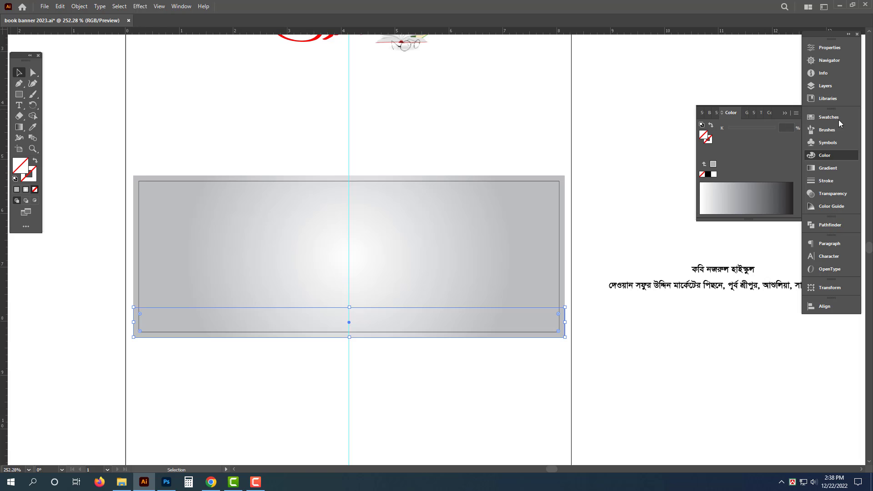
click(797, 112)
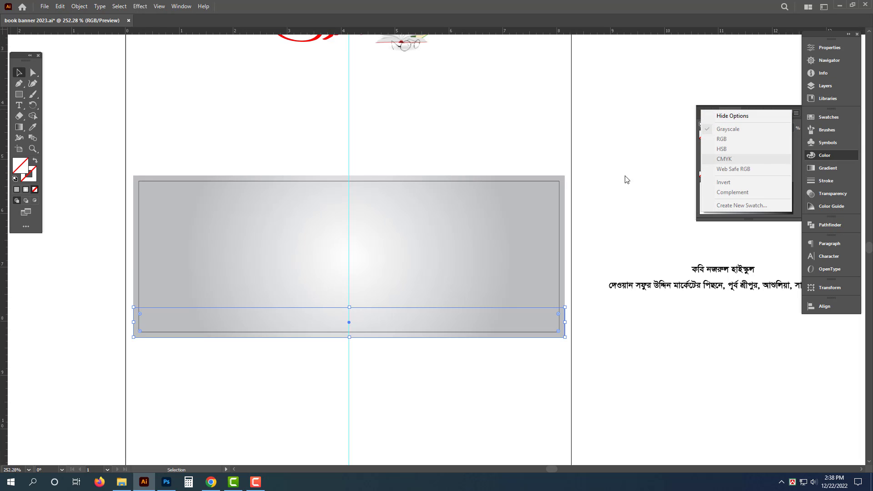
key(Escape)
click(375, 324)
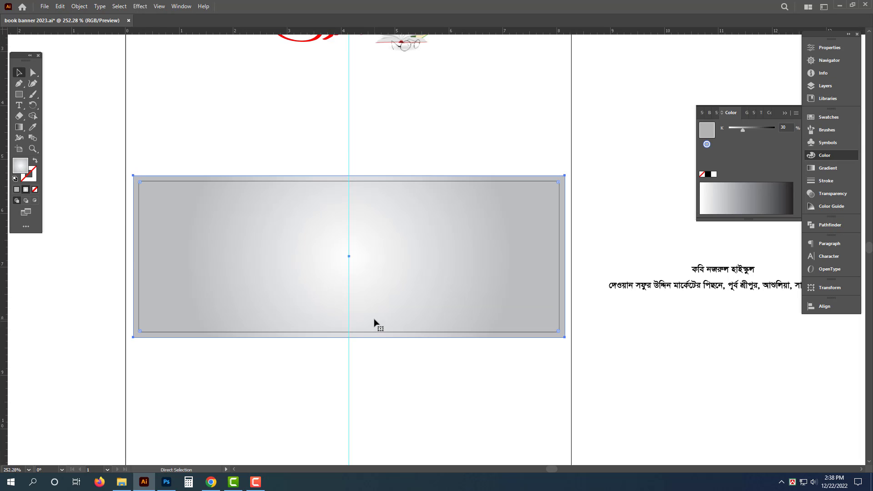
Step: Select the unfilled strip in outline view, give it a solid fill and switch its colour mode to CMYK
key(ctrl+y)
click(396, 308)
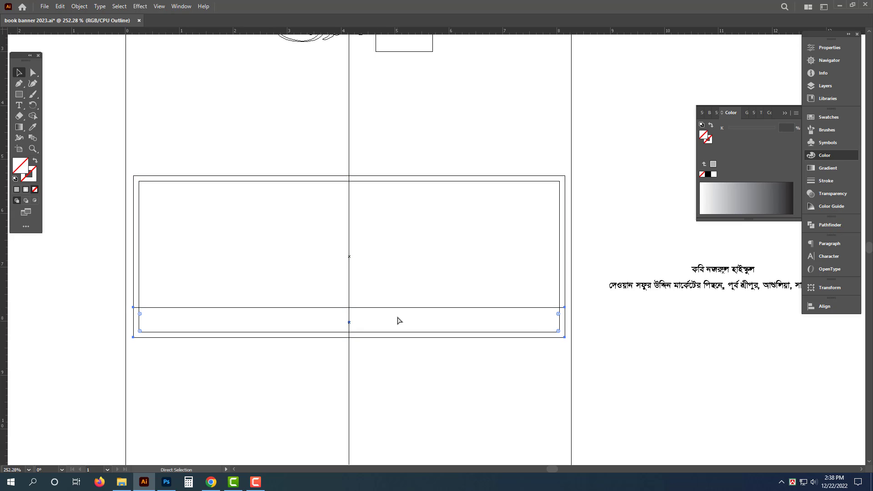
key(ctrl+y)
click(19, 190)
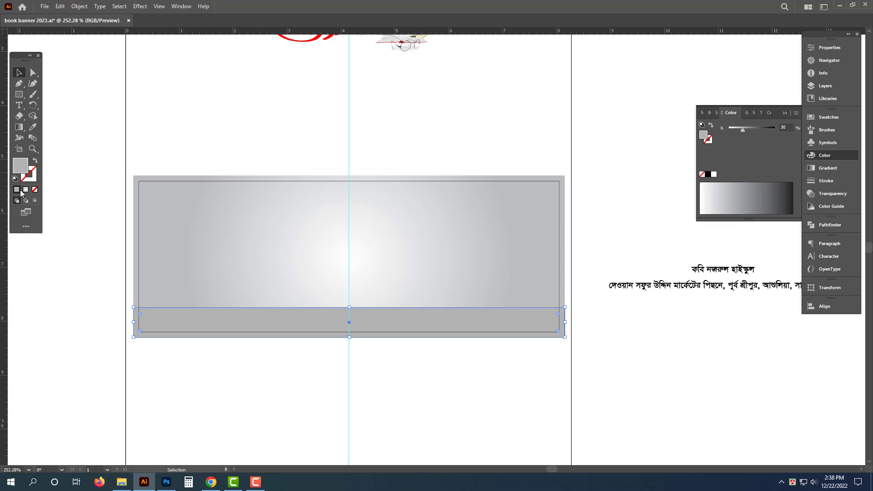
scroll(416, 364, up, 1)
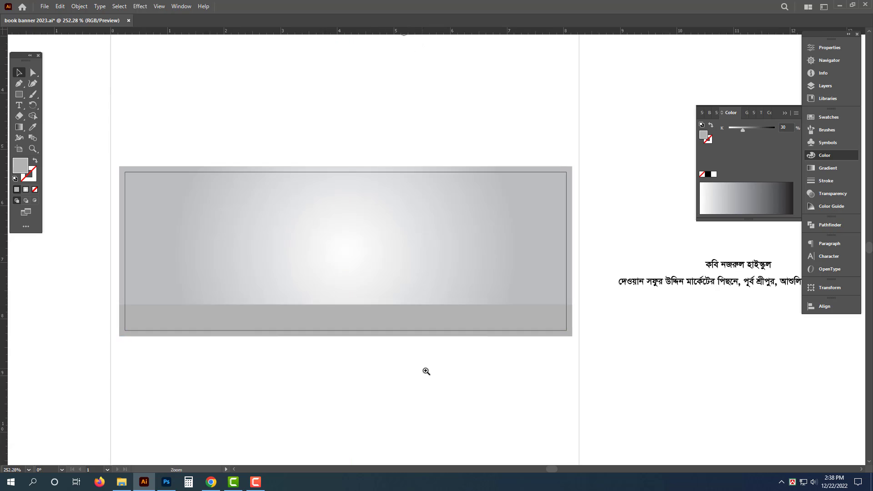
click(798, 115)
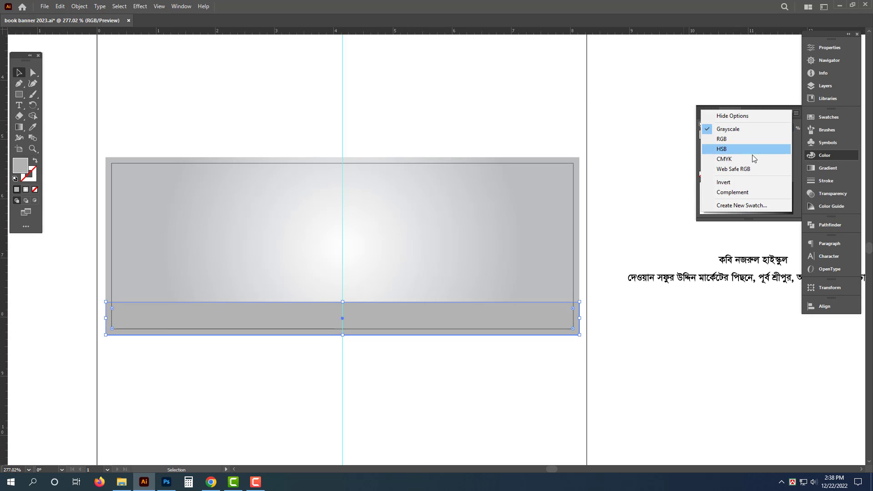
click(751, 159)
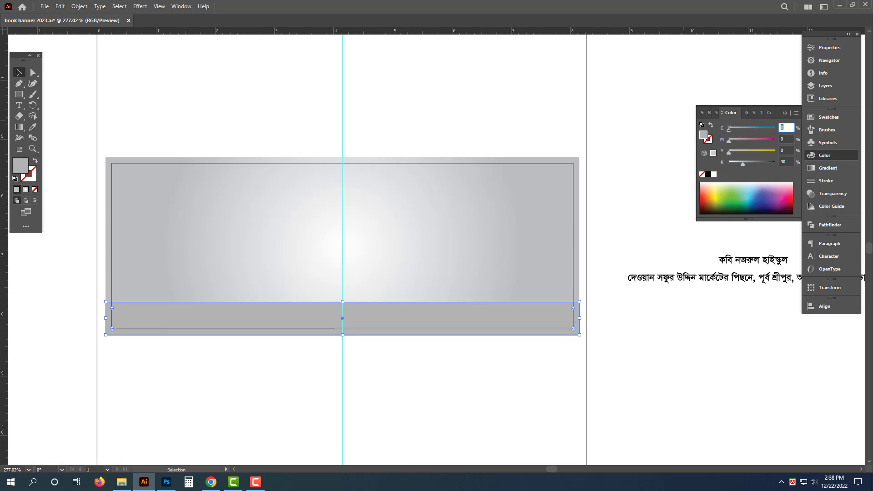
Step: Set the strip's fill to dark teal with C 100, M 0, Y 50, K 50
text(100)
key(Tab)
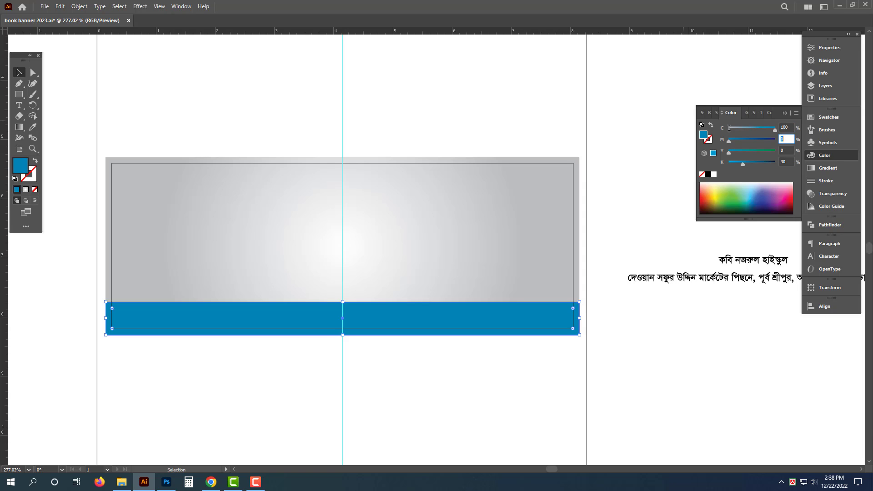
key(Tab)
key(Tab)
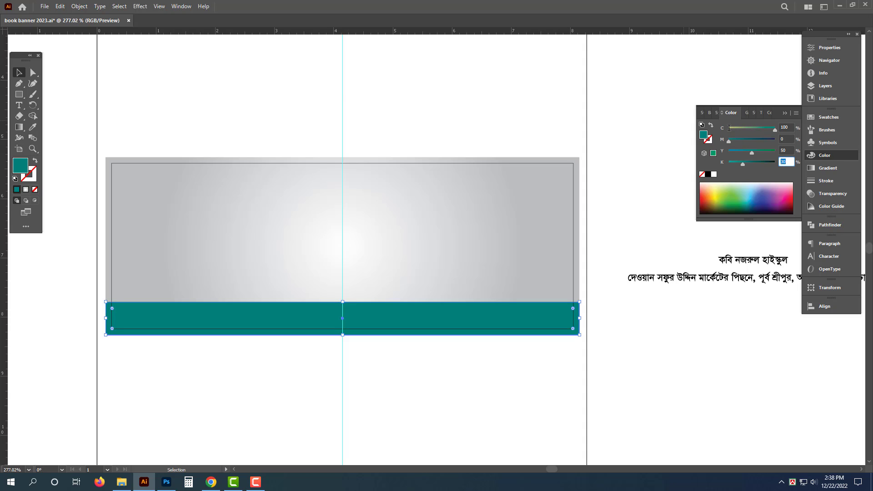
text(50)
key(Return)
click(565, 374)
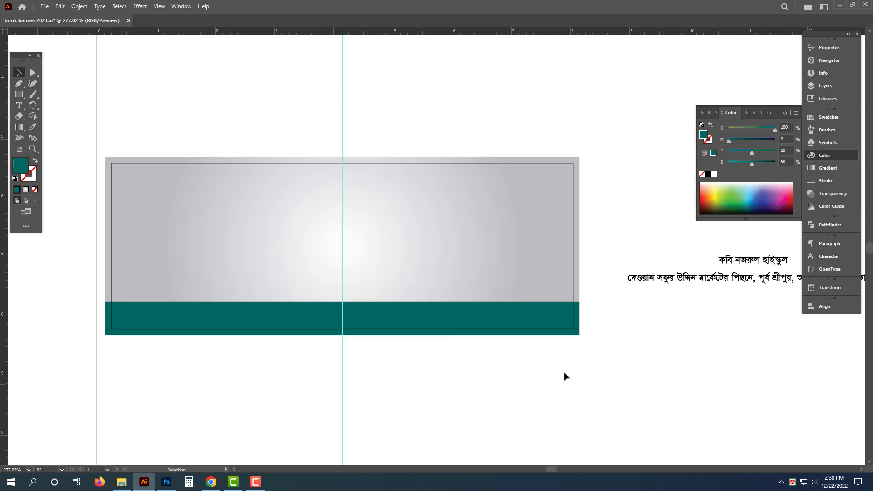
Step: Make the teal strip slightly taller and place a copy behind it, offset slightly upward
click(353, 312)
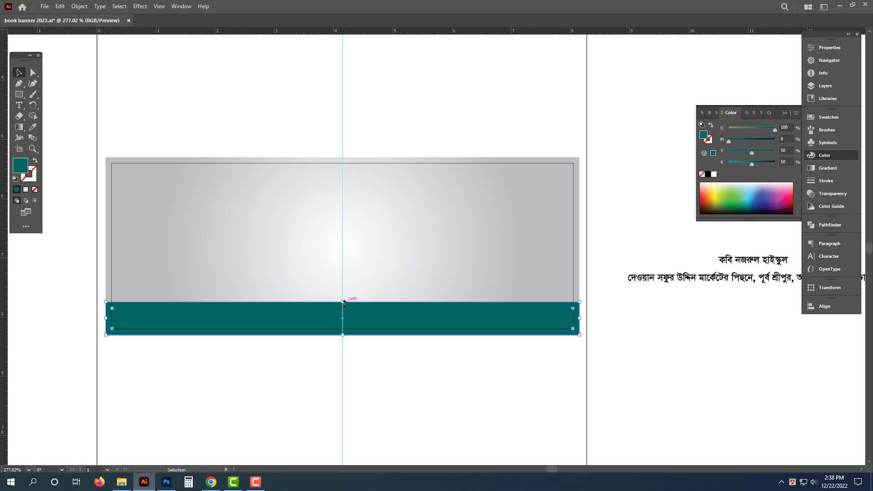
mouse_move(343, 302)
mouse_down()
mouse_move(342, 290)
mouse_move(356, 298)
mouse_up()
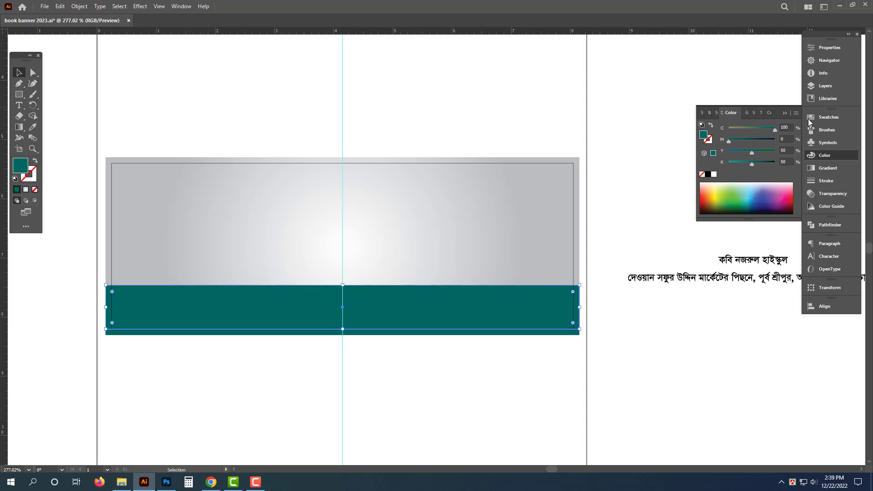
Step: Recolour the offset strip copy to peach with C 0, M 30, Y 50, K 0
text(0)
key(Tab)
text(30)
key(Tab)
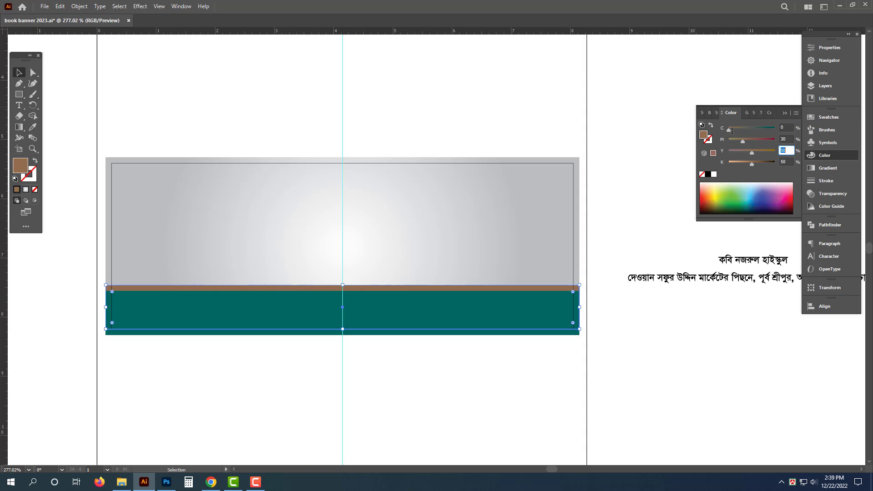
key(Tab)
text(0)
key(Return)
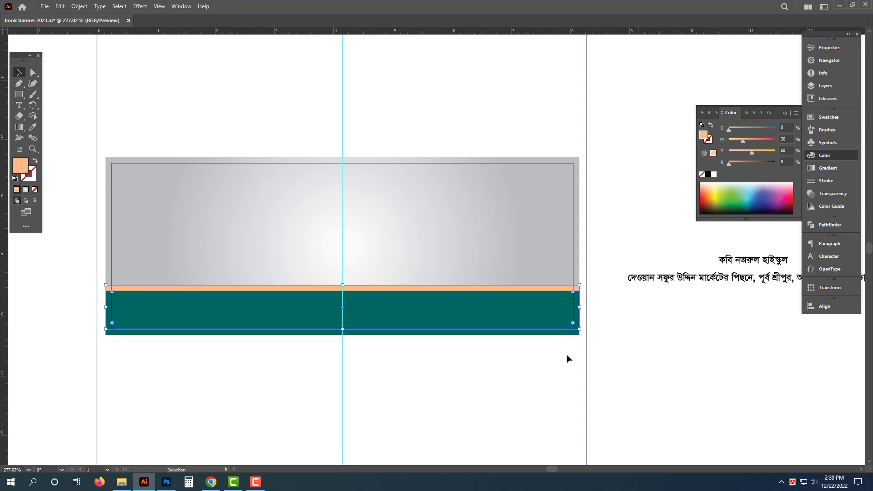
Step: Nudge the peach strip down so only a thin line of it shows above the teal band
key(shift+Down)
key(shift+Up)
key(Down)
key(Down)
click(495, 397)
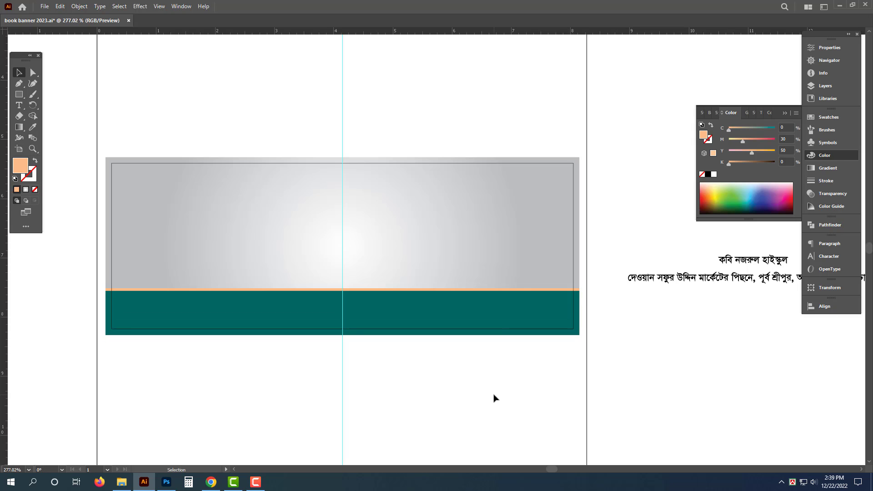
Step: Move the school name onto the teal band, centred on the vertical guide, then enlarge it and stretch it wider
key(Tab)
ctrl+alt+click(727, 360)
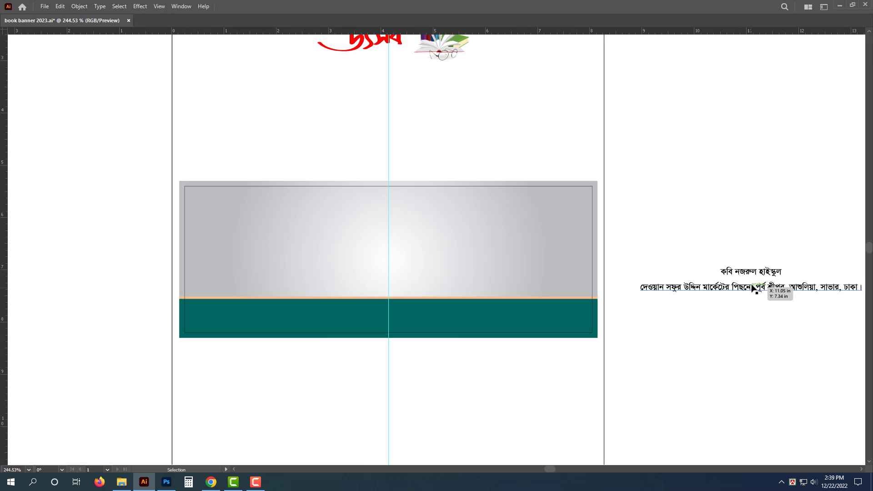
drag(768, 273, 523, 338)
drag(490, 315, 487, 310)
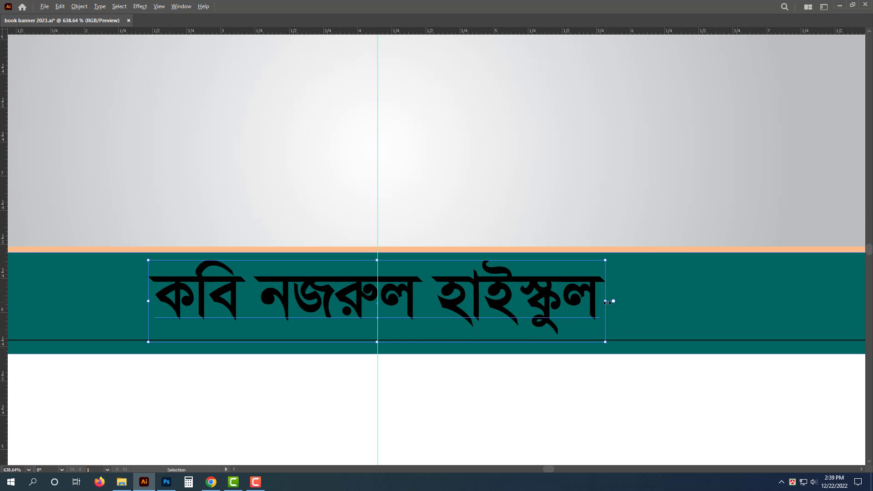
mouse_move(605, 301)
mouse_down()
mouse_move(707, 307)
mouse_move(611, 301)
mouse_up()
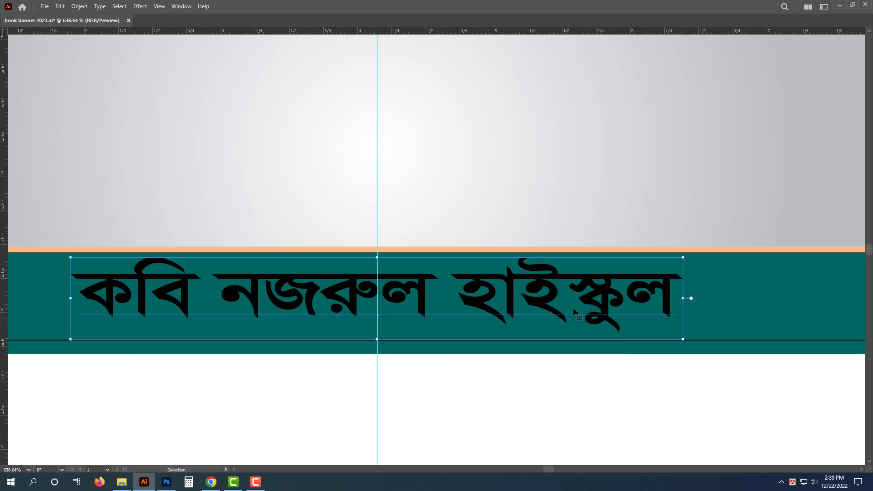
Step: Enlarge the school name slightly about its centre within the teal band
scroll(456, 298, down, 5)
drag(495, 337, 445, 380)
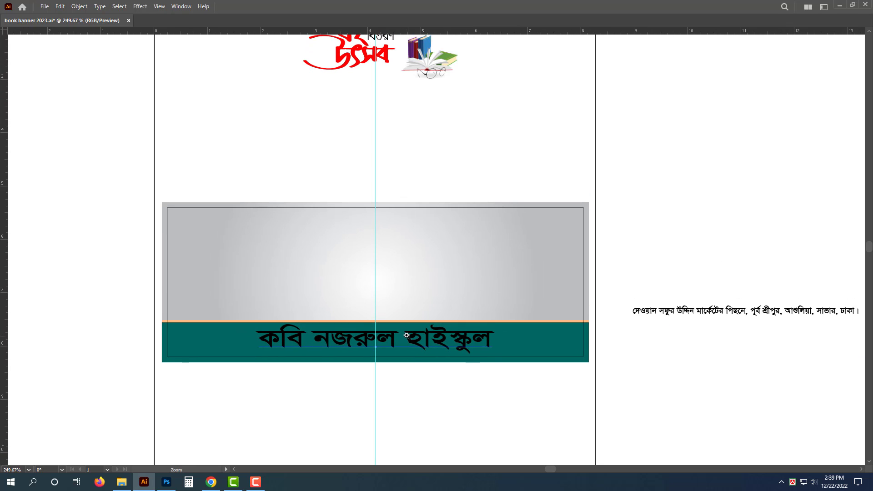
key(ctrl+space)
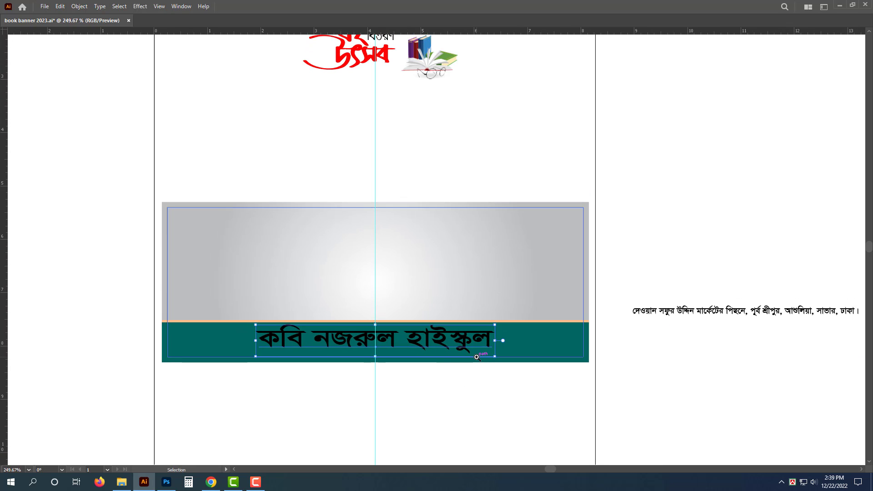
key(ctrl+space)
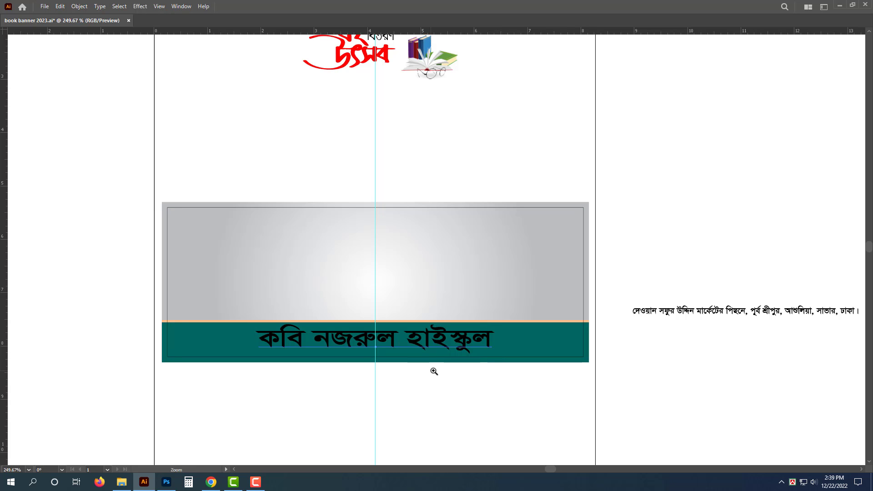
drag(452, 376, 533, 351)
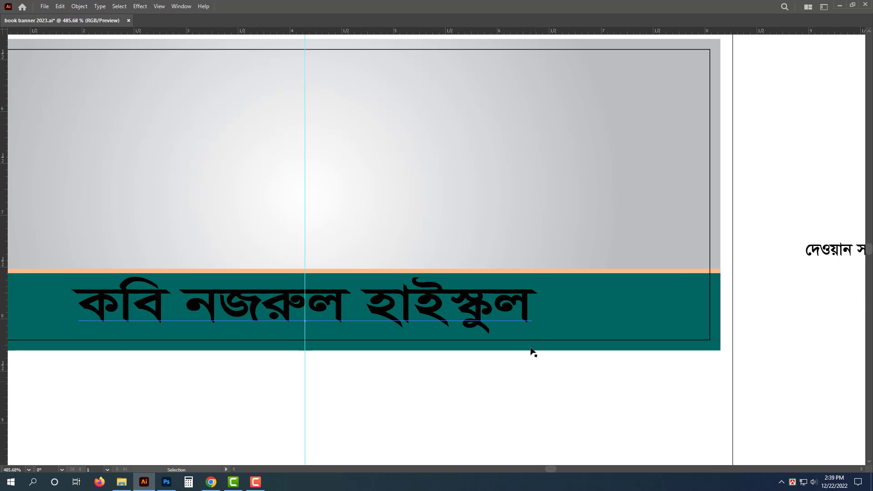
drag(305, 340, 305, 346)
click(640, 303)
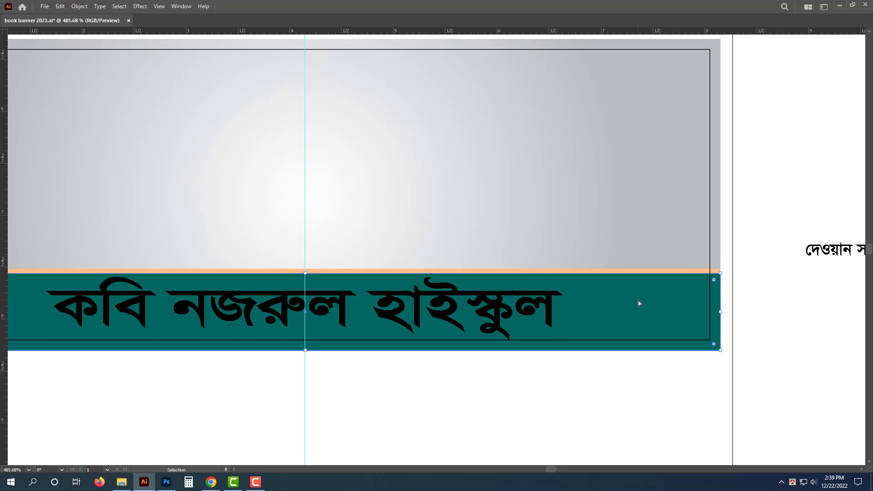
Step: Reduce the school name's height to free space beneath it and narrow it slightly about the vertical guide
key(ctrl+space)
drag(620, 300, 646, 369)
drag(314, 283, 333, 262)
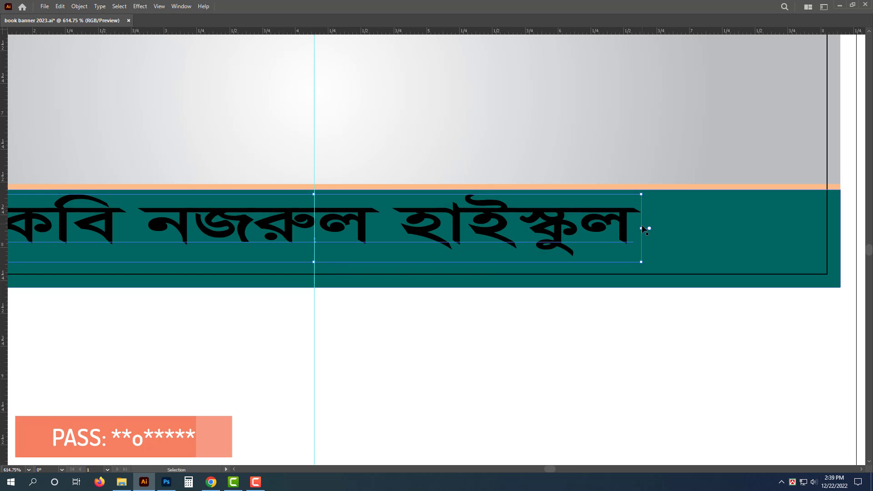
drag(642, 228, 459, 217)
Step: Place the address line beneath the school name, centred on the guide, and stretch it to match the name's width
drag(777, 196, 655, 281)
drag(578, 273, 241, 222)
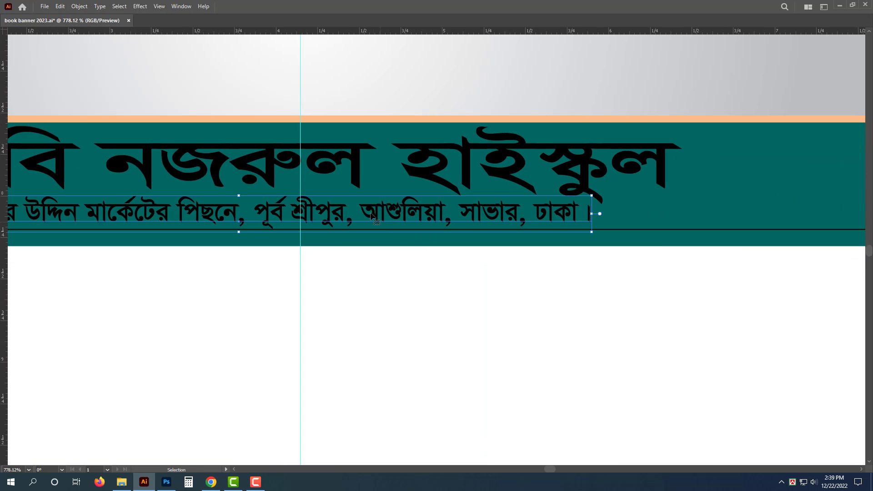
drag(367, 214, 430, 214)
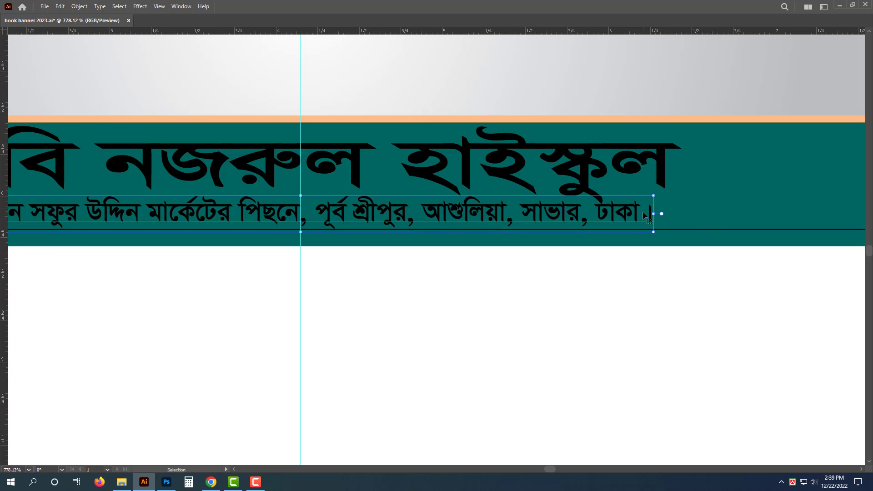
drag(652, 214, 682, 214)
scroll(498, 229, down, 1)
drag(161, 241, 286, 259)
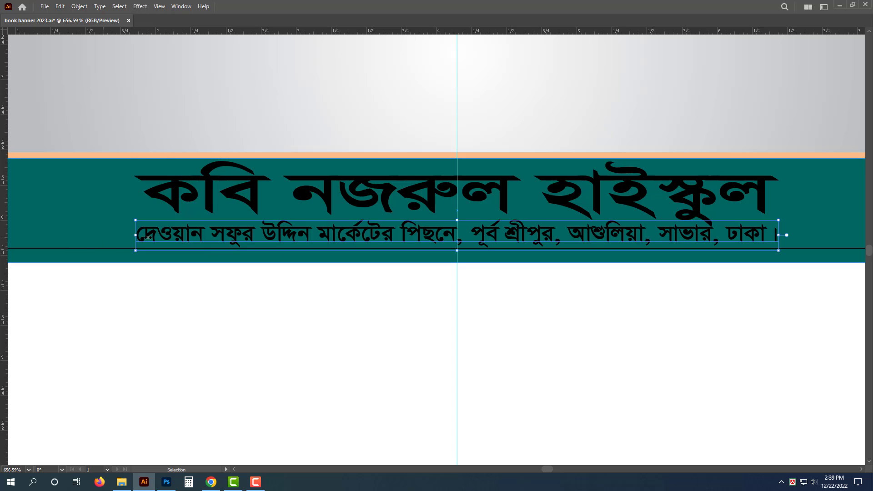
drag(134, 235, 133, 236)
Step: Fill both the school name and the address line with white
key(Tab)
shift+click(576, 203)
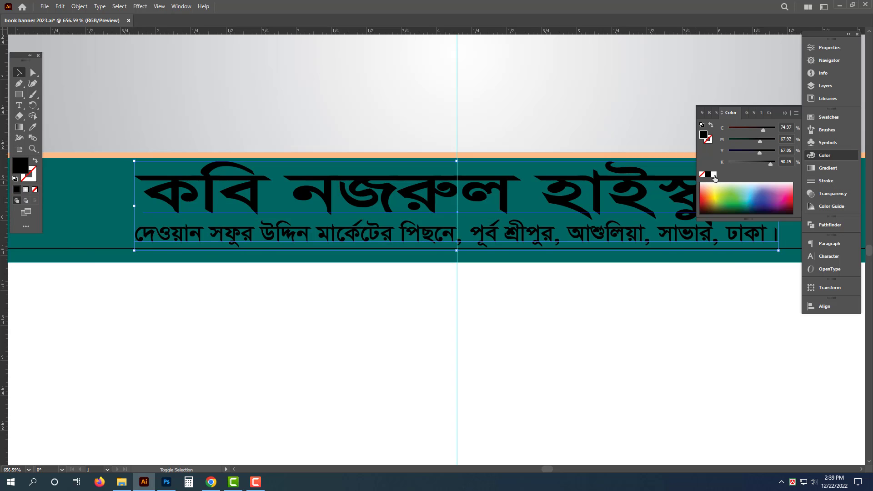
click(714, 175)
click(607, 308)
Step: Lower the address line slightly, then compress both text lines vertically so they sit above the inner border's lower edge
drag(535, 236, 532, 244)
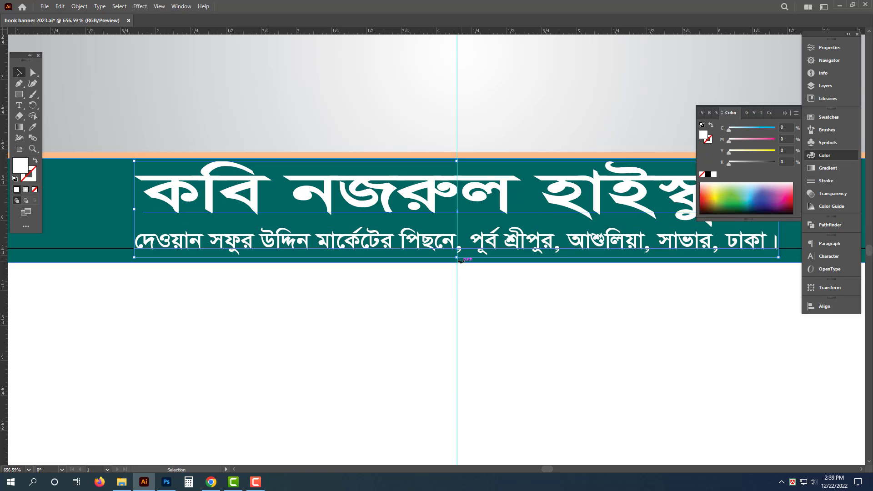
drag(459, 259, 459, 253)
drag(458, 251, 459, 251)
click(484, 327)
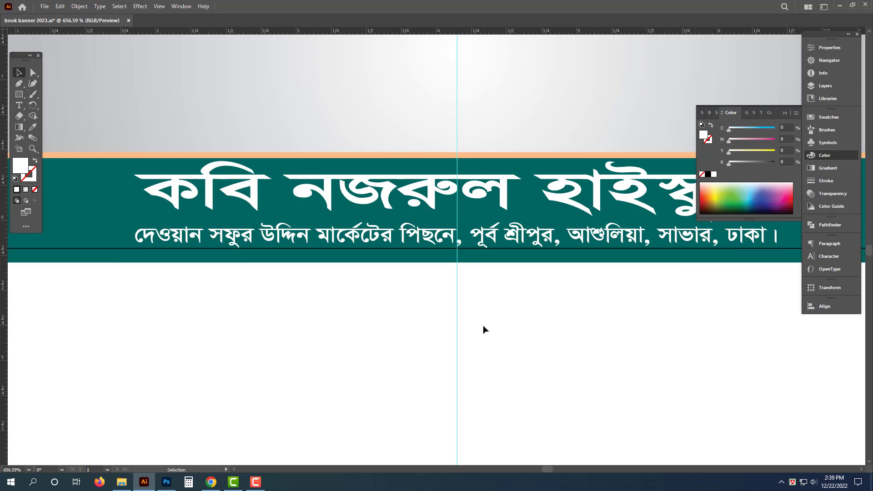
Step: Move the red book-festival title artwork onto the upper middle of the banner and bring it to the front
key(Tab)
drag(445, 296, 334, 298)
drag(396, 336, 394, 362)
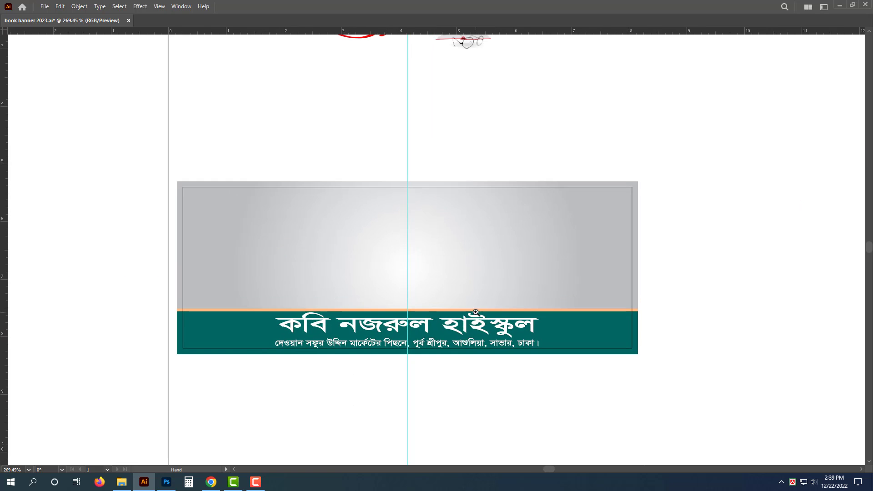
drag(459, 308, 395, 291)
drag(443, 265, 431, 296)
drag(421, 216, 450, 235)
click(410, 149)
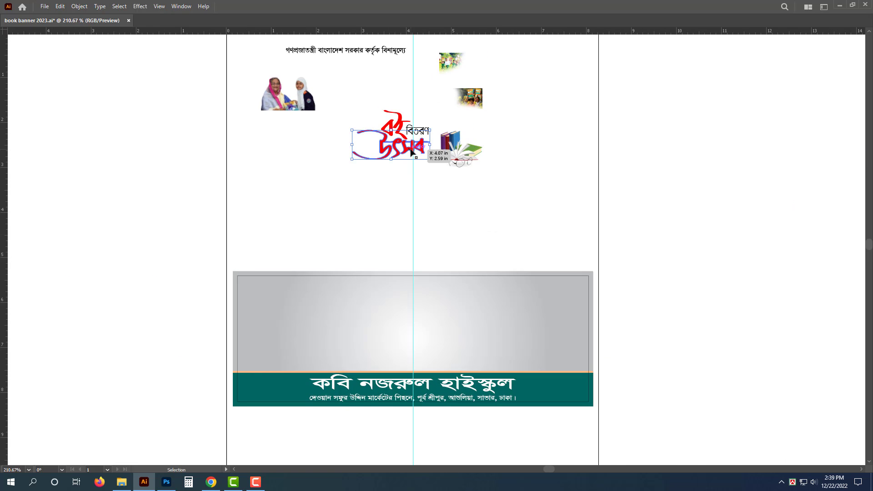
drag(369, 97, 422, 326)
key(a)
key(ctrl+shift+bracketright)
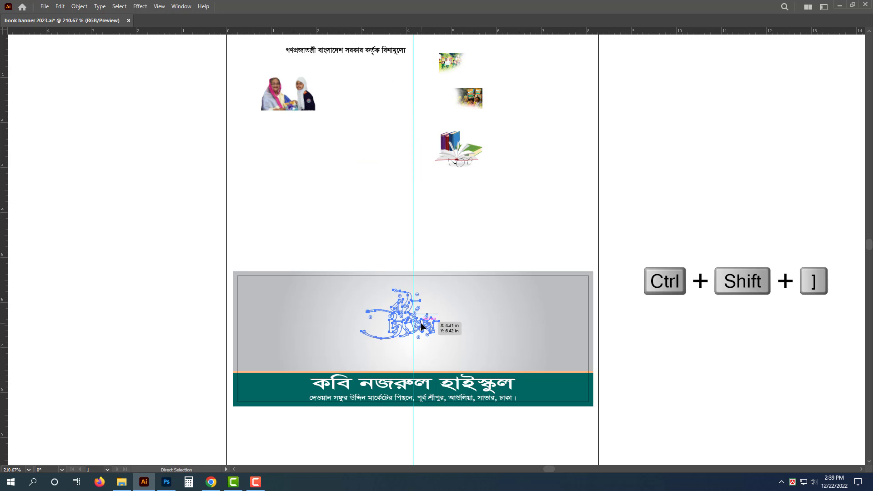
Step: Enlarge the festival title to fill most of the height above the teal band and centre it near the vertical guide
key(z)
click(421, 378)
key(v)
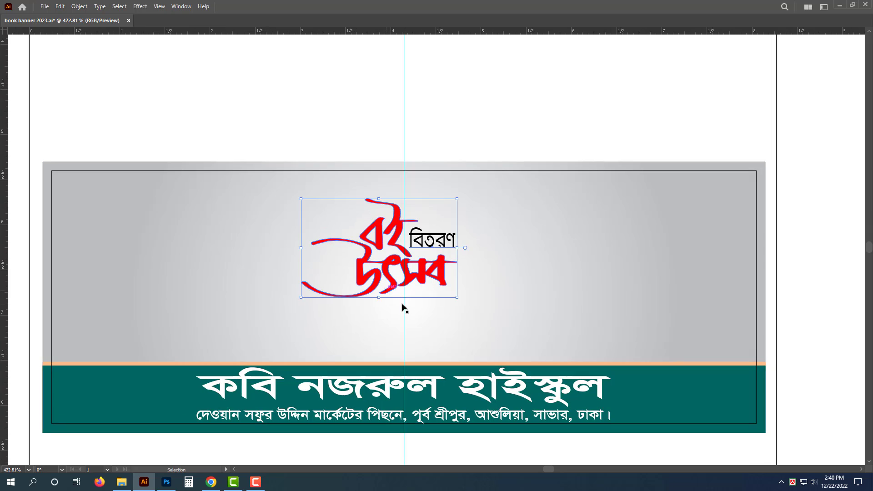
drag(379, 298, 379, 353)
drag(446, 255, 467, 251)
drag(400, 196, 404, 185)
key(z)
drag(495, 370, 552, 378)
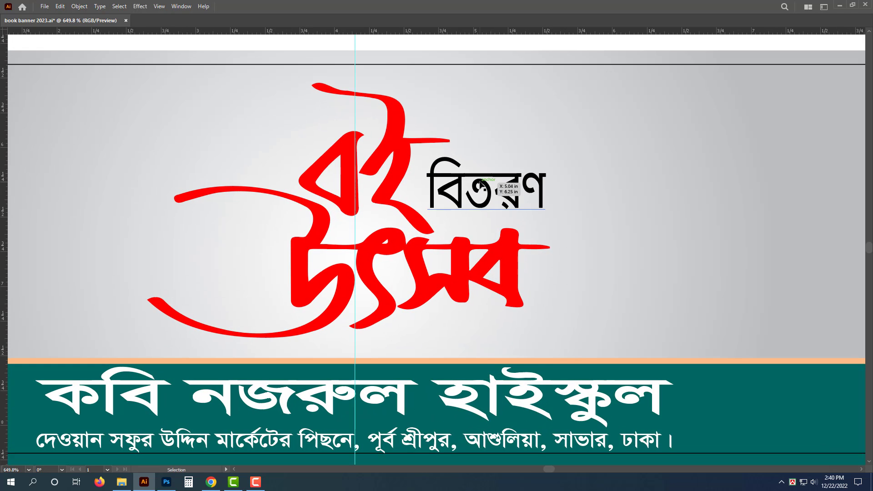
Step: Ungroup the festival title so the red lettering and the word বিতরণ are separate objects
right_click(481, 170)
click(518, 246)
key(ctrl+space)
drag(442, 231, 369, 224)
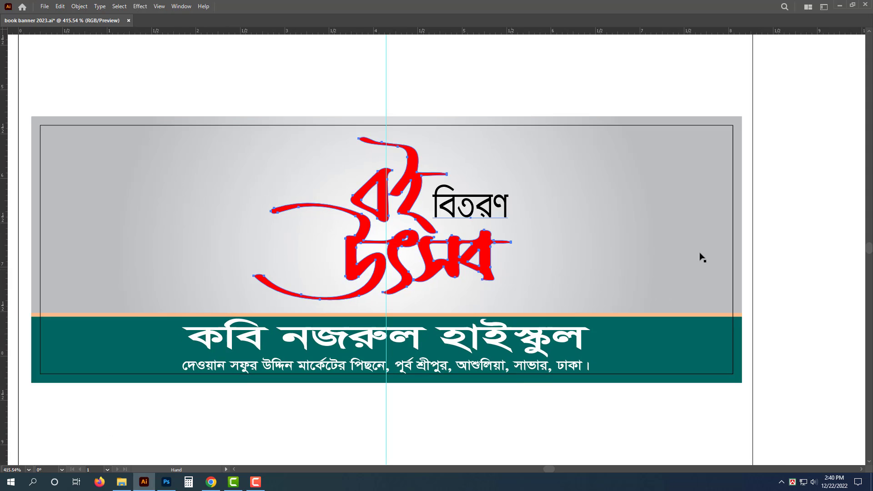
click(701, 254)
Step: Duplicate the word বিতরণ below the title and change the copy's text to ০১ জানুয়ারী- ২০২৩ ইং
key(ctrl+space)
drag(520, 290, 571, 308)
drag(459, 185, 469, 303)
double_click(448, 304)
key(ctrl+a)
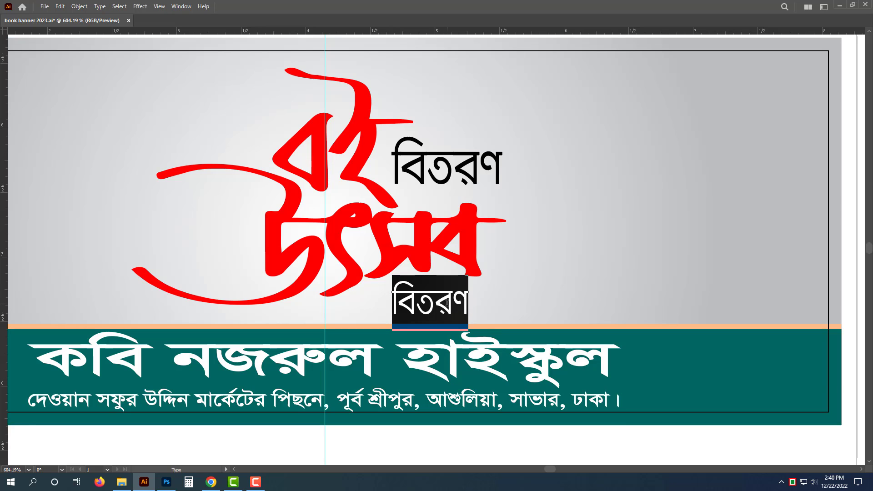
text(০১)
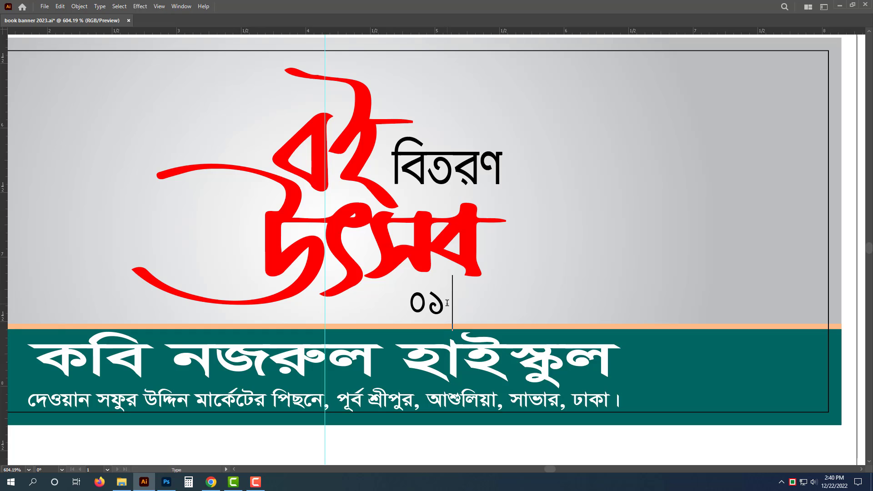
text( জানুয়া)
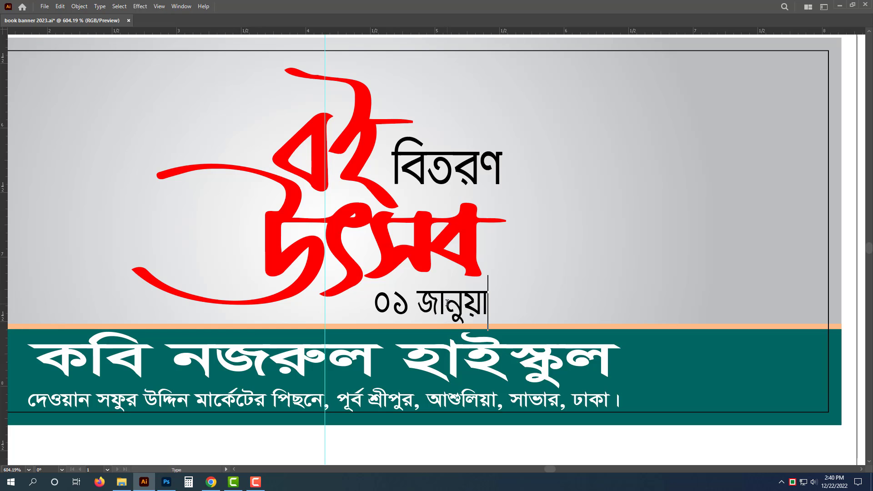
text(রী- ২০২২)
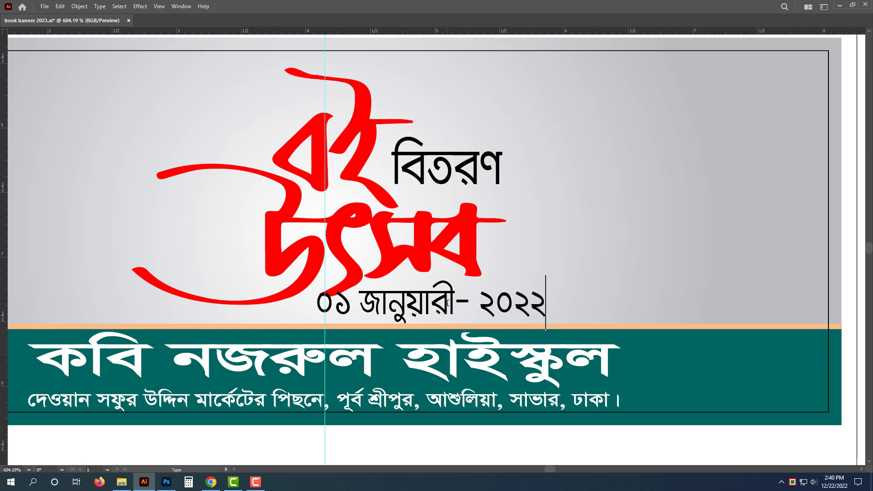
key(BackSpace)
text(৩ ইং)
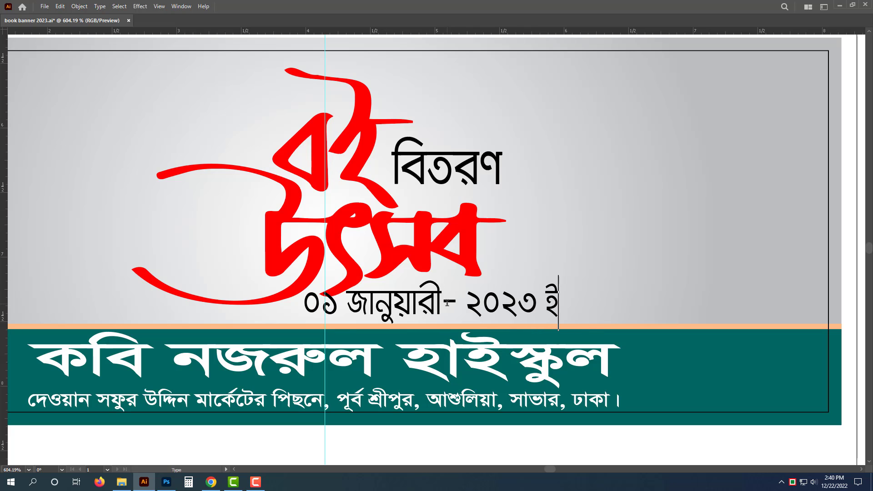
key(Escape)
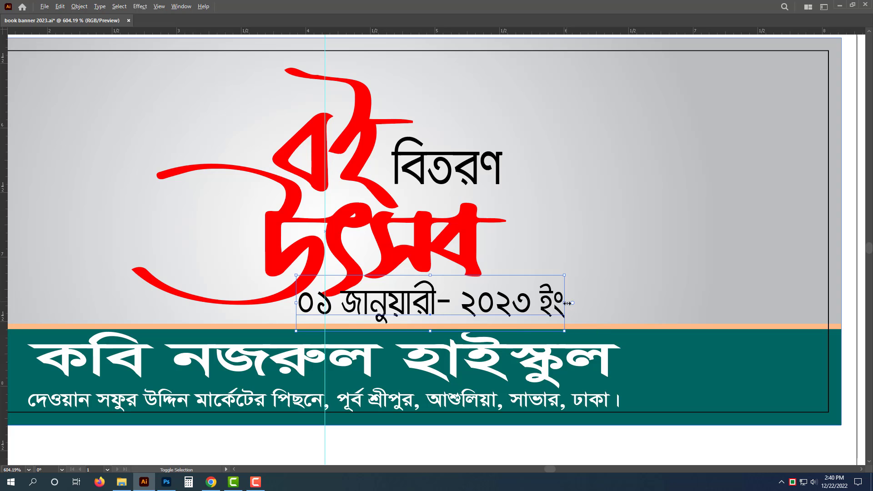
Step: Narrow the date line and position it beneath the right half of the title, just above the peach strip
drag(567, 304, 533, 302)
drag(449, 316, 481, 312)
drag(564, 320, 596, 327)
key(ctrl+space)
drag(449, 299, 382, 313)
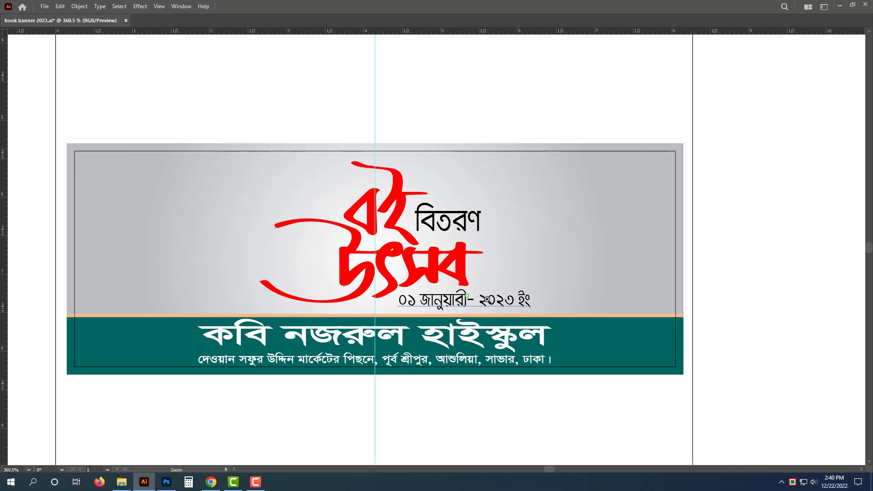
scroll(519, 305, up, 5)
drag(549, 291, 565, 292)
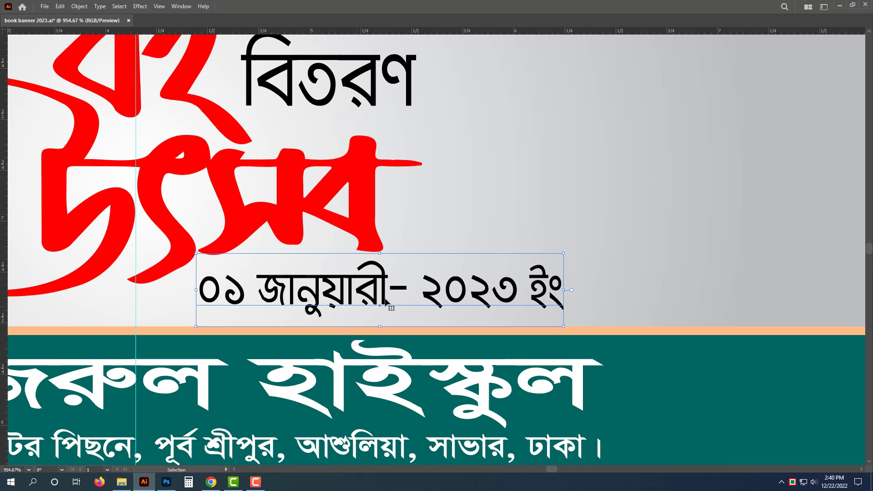
scroll(411, 299, down, 3)
drag(420, 295, 421, 291)
Step: Move the open-books illustration to the banner's right end and enlarge it between the inner border and the peach strip
drag(416, 295, 383, 345)
drag(383, 345, 329, 346)
scroll(329, 346, down, 2)
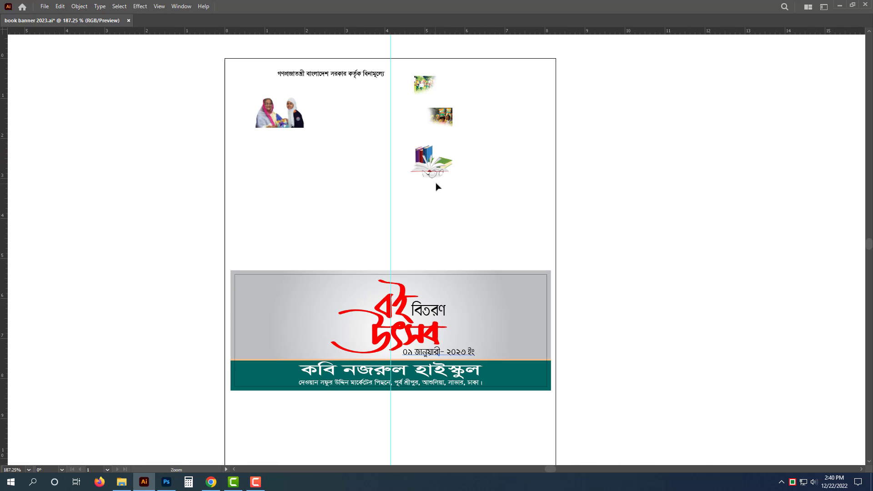
drag(430, 159, 585, 361)
scroll(535, 331, up, 3)
click(523, 335)
drag(561, 228, 567, 219)
click(642, 331)
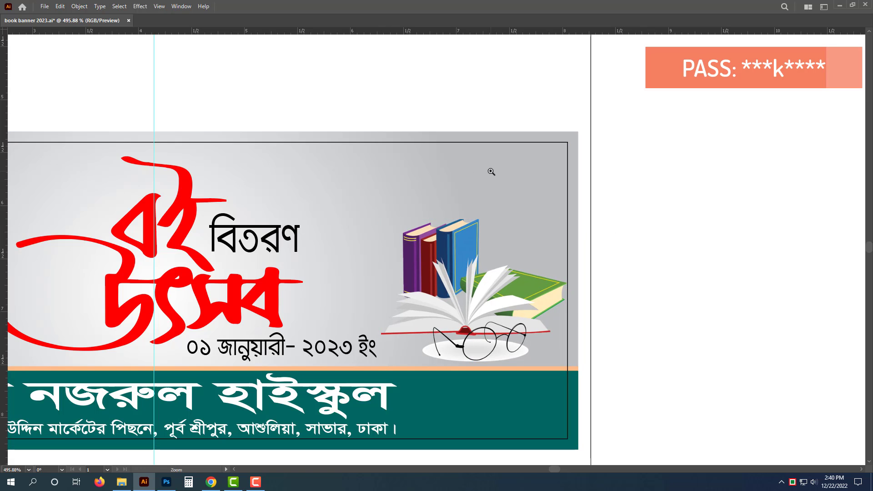
Step: Try a linear gradient at an angle of -70° on the banner background
drag(493, 170, 454, 176)
click(466, 180)
key(Tab)
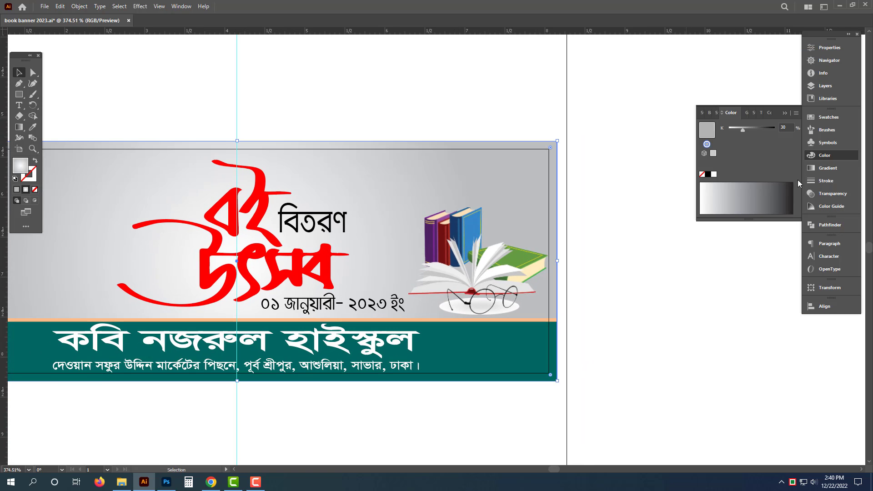
click(831, 164)
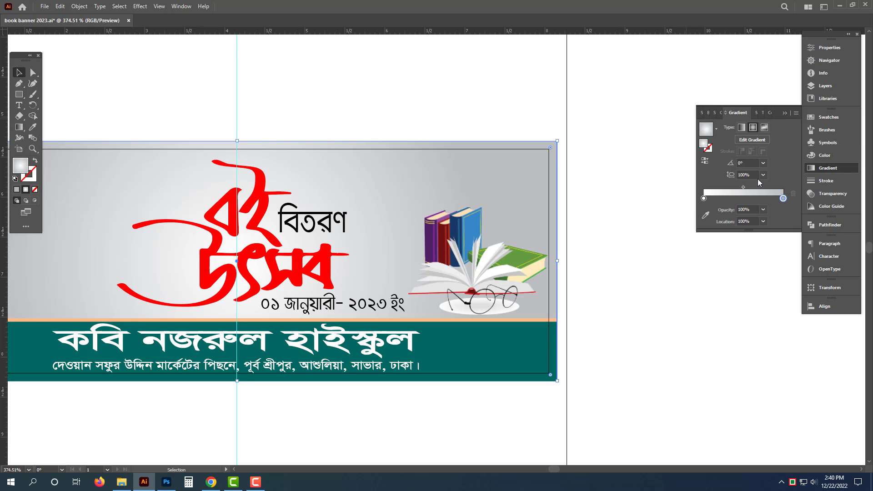
click(742, 127)
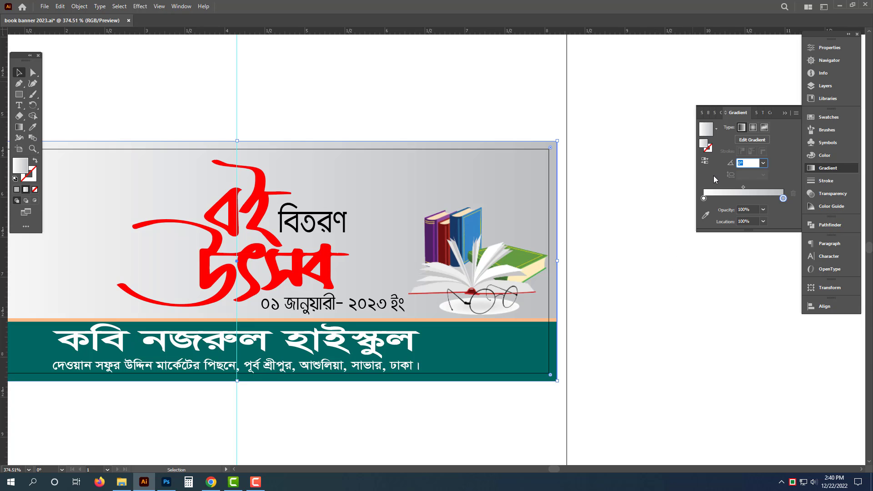
text(-70)
key(Return)
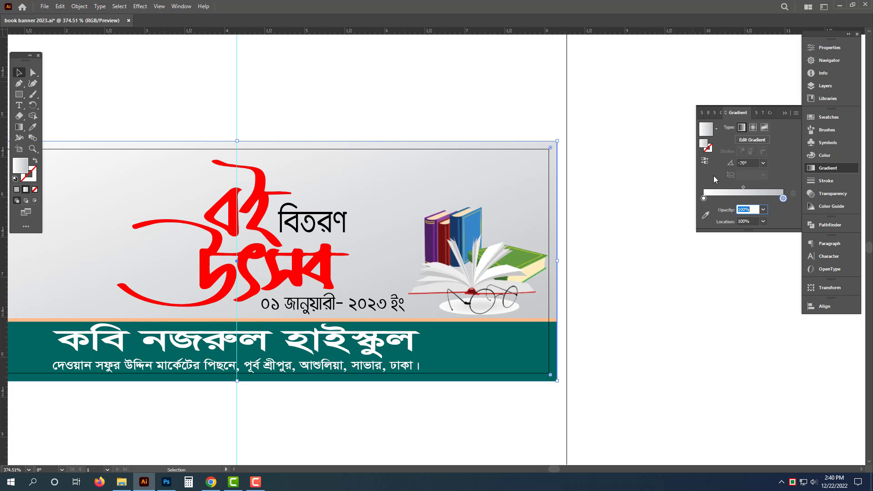
Step: Try a 70° angle on the background gradient and return it to -70°
click(671, 260)
scroll(612, 263, down, 1)
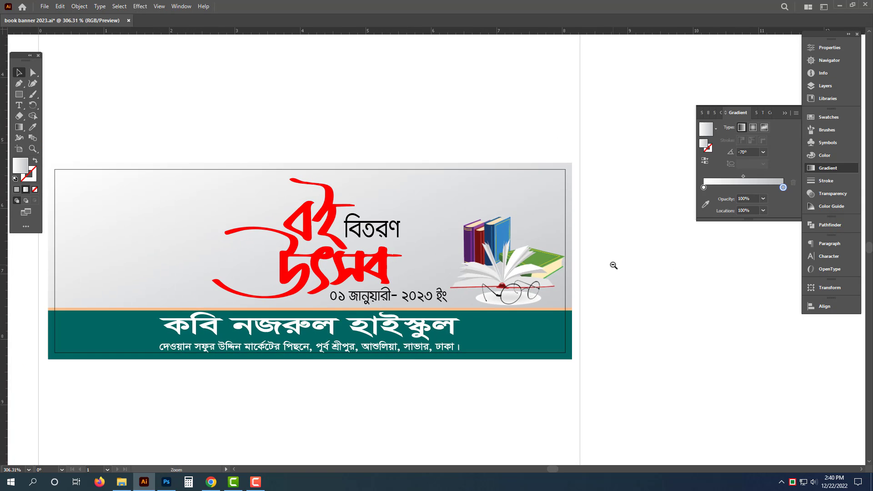
click(520, 203)
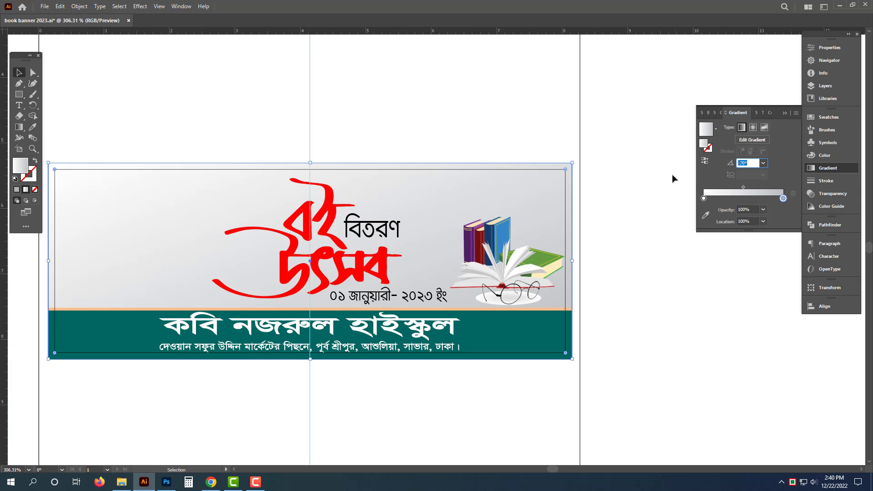
text(70)
key(Return)
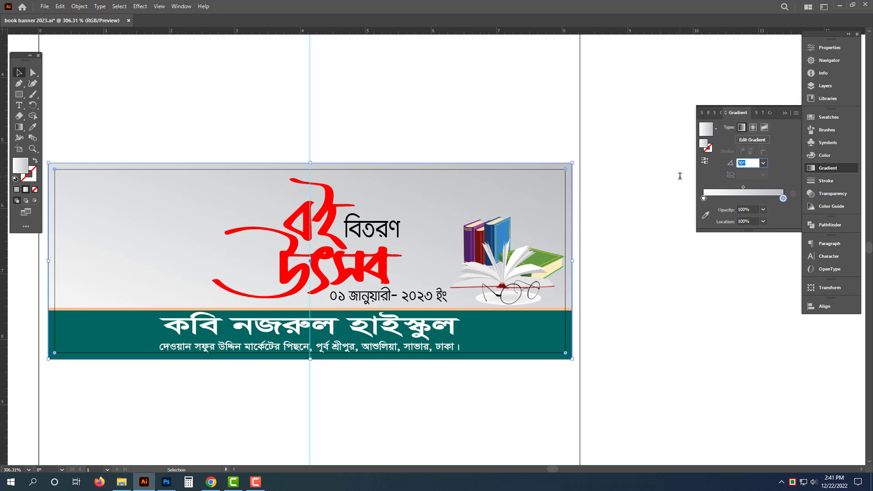
key(Return)
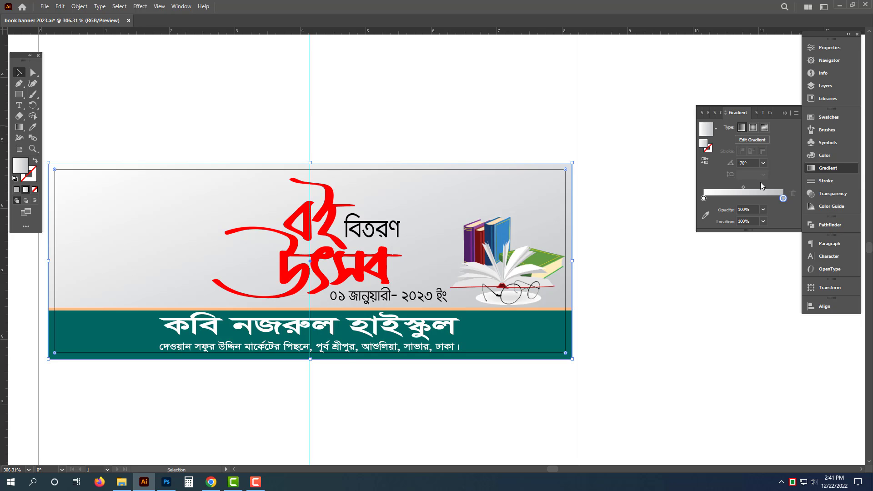
Step: Move the background gradient's grey end stop inward to a location of 98.3711%
click(707, 212)
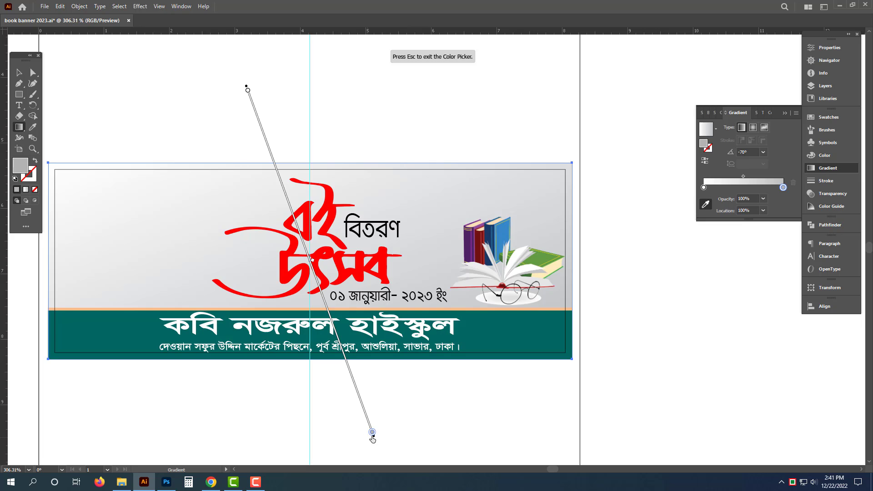
drag(404, 421, 410, 421)
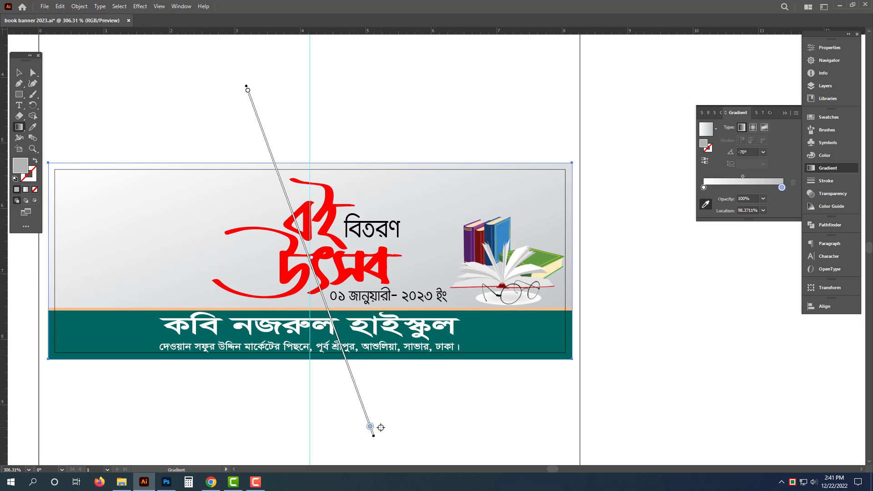
key(v)
key(g)
Step: Try filling the banner background with a flat light grey sampled from beside the books illustration
click(33, 127)
click(526, 308)
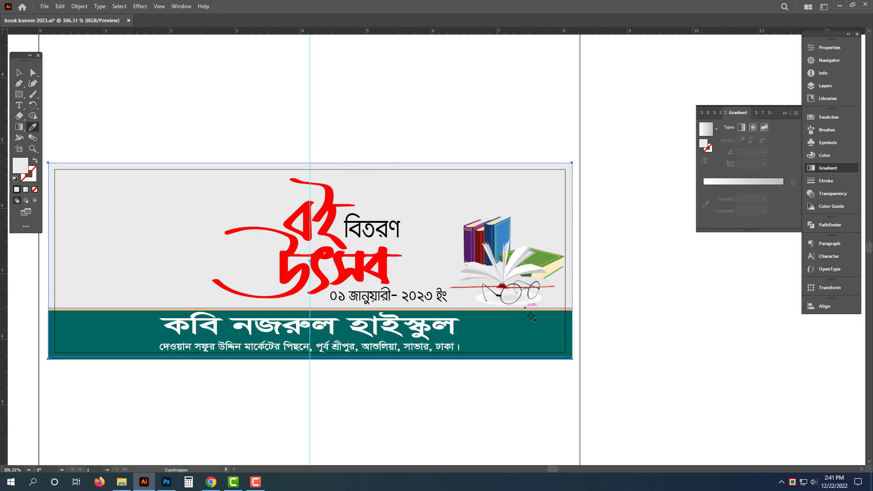
key(v)
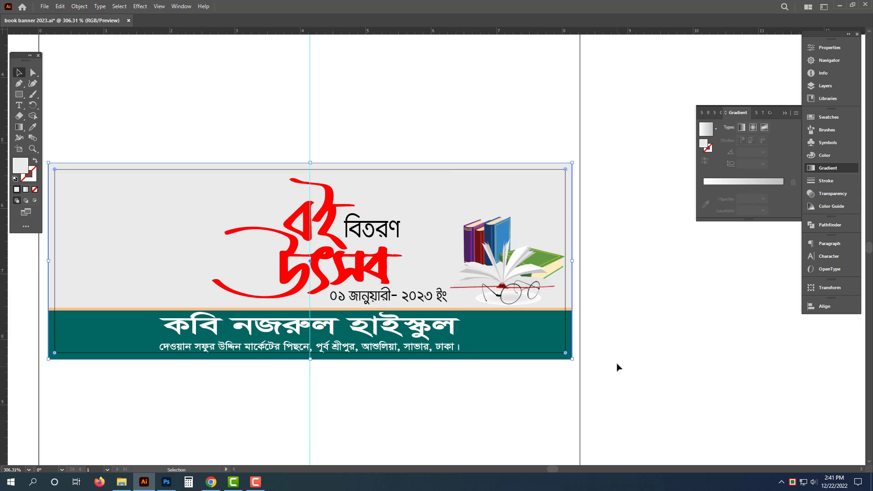
Step: Fill the banner background with the off-white sampled from the pale patch beneath the glasses, and deselect it
scroll(598, 324, up, 5)
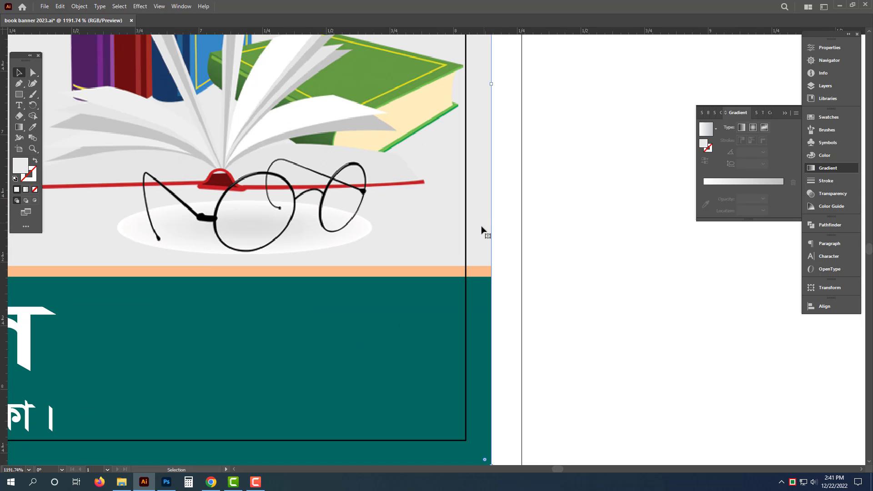
key(n)
ctrl+click(336, 244)
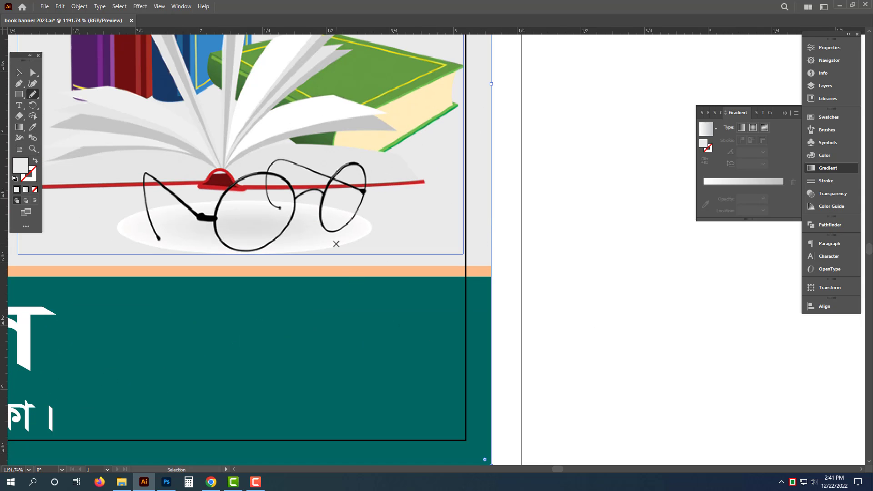
key(i)
click(359, 237)
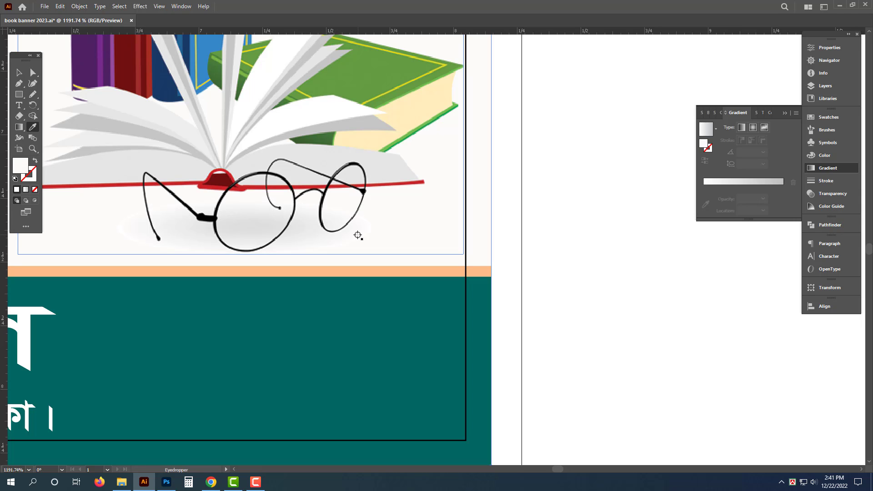
key(v)
drag(500, 249, 297, 250)
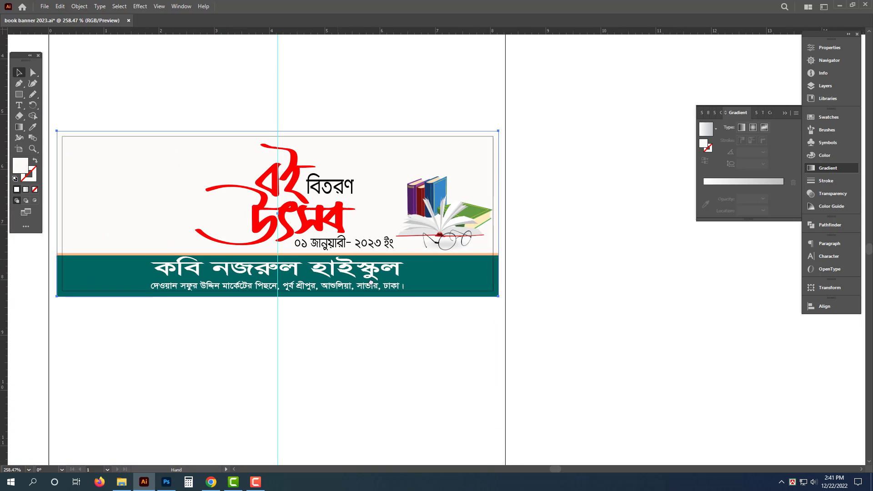
drag(375, 207, 449, 254)
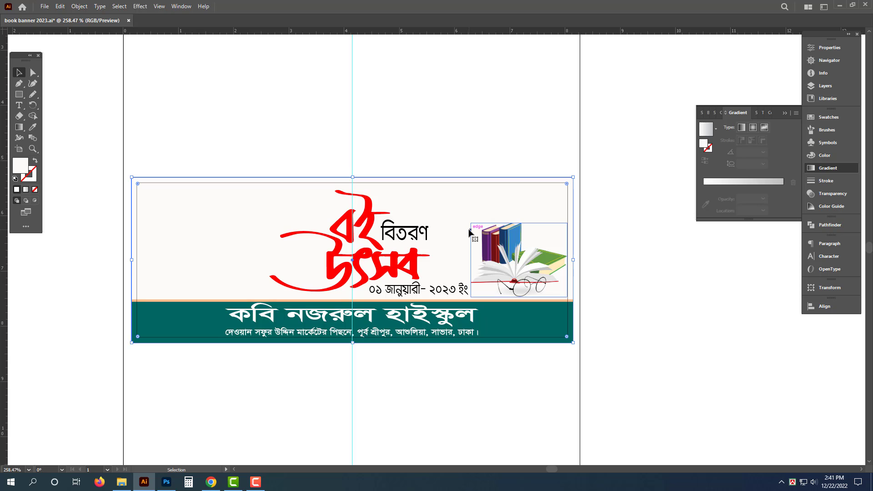
click(692, 294)
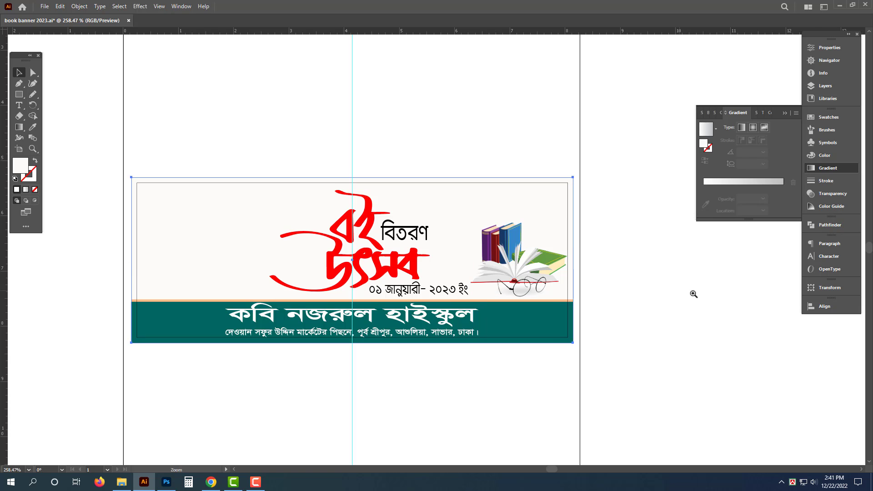
scroll(679, 287, up, 1)
key(Tab)
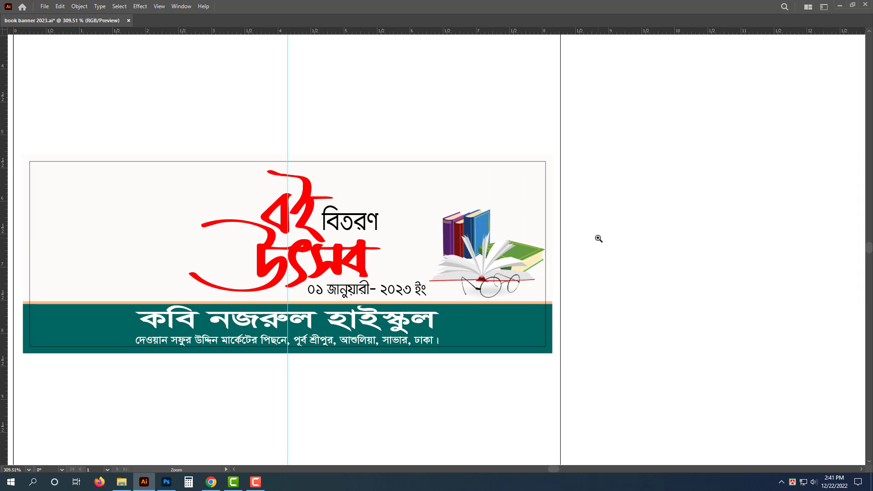
Step: Place the photo of the woman and schoolgirl over the banner's left part and enlarge it to meet the name-and-address band
scroll(598, 238, down, 5)
drag(395, 143, 601, 317)
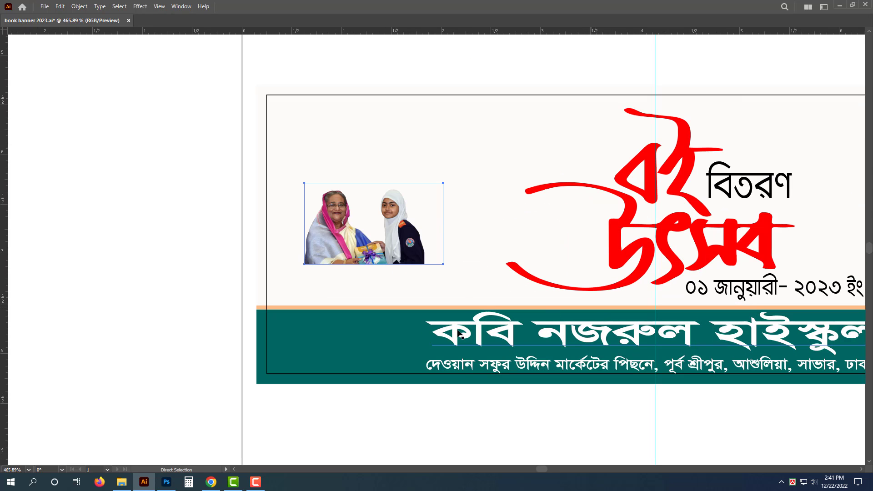
key(v)
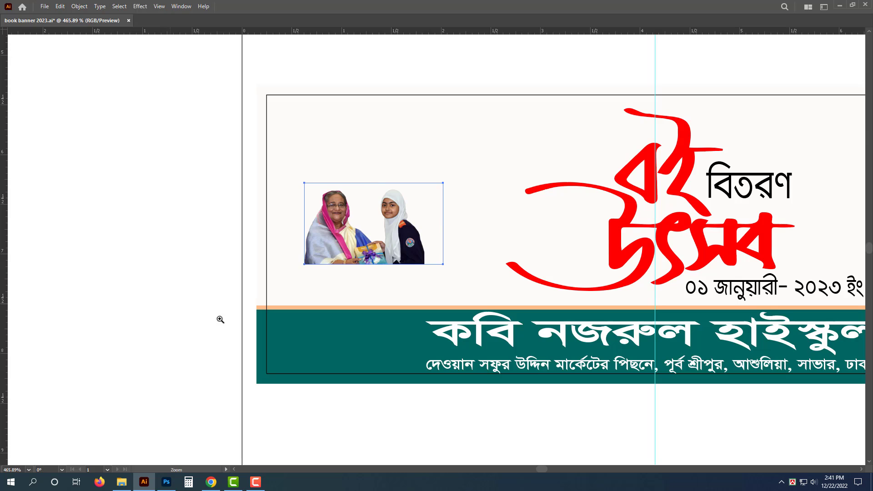
drag(220, 320, 253, 324)
drag(464, 212, 382, 299)
drag(401, 292, 303, 291)
drag(515, 243, 514, 206)
Step: Rearrange the stacking order so the photo sits above the off-white background and behind the bands
key(ctrl+shift+[)
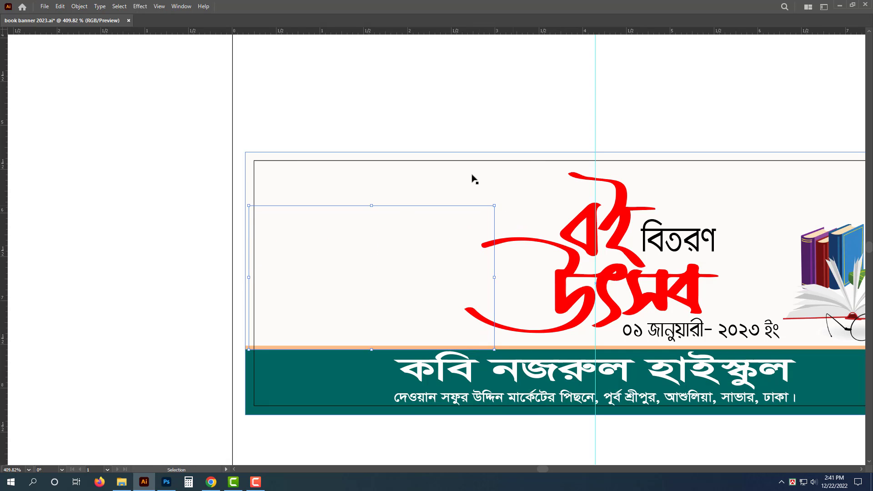
key(z)
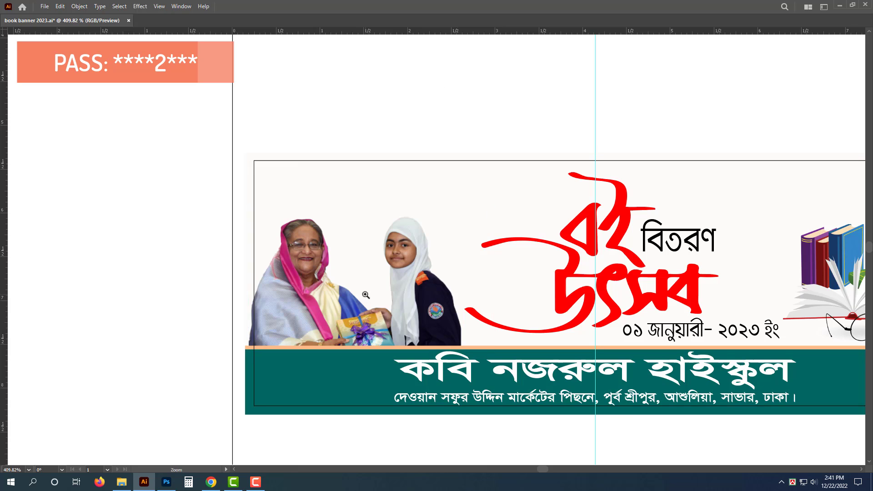
drag(366, 295, 296, 296)
drag(531, 308, 518, 335)
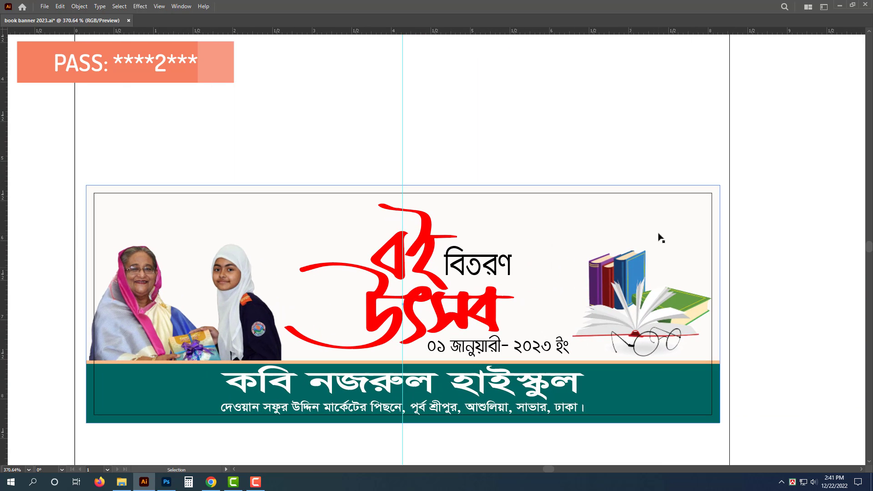
Step: Reduce the off-white background rectangle to a short, narrow strip at the banner's upper-left corner
click(667, 223)
key(a)
key(v)
drag(402, 422, 403, 209)
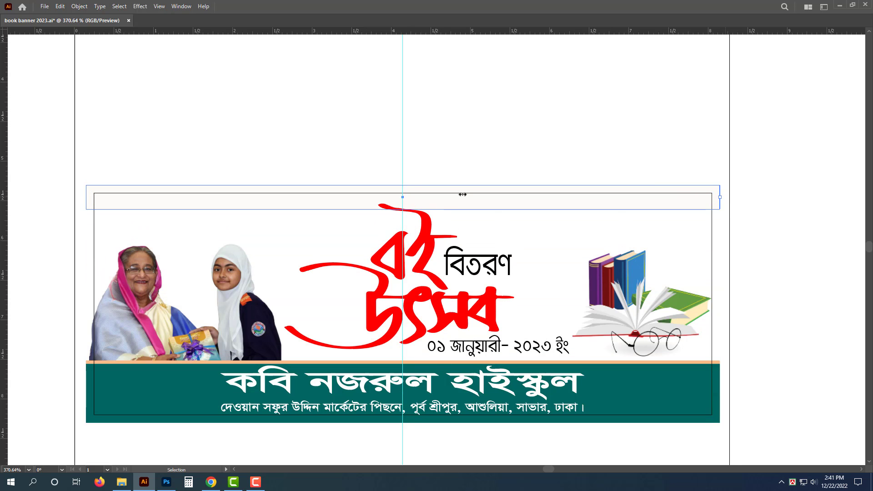
drag(462, 195, 328, 198)
Step: Fill the upper-left strip with the teal sampled from the name-and-address band
scroll(341, 207, up, 3)
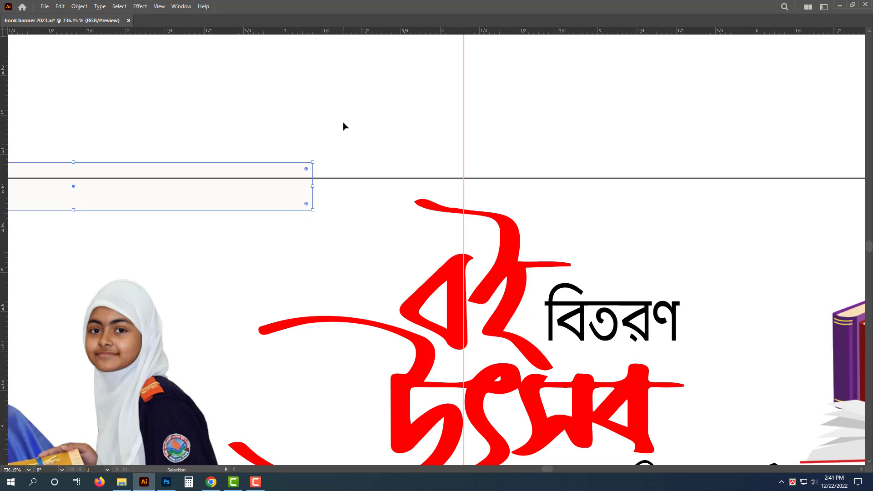
key(Tab)
key(ctrl+0)
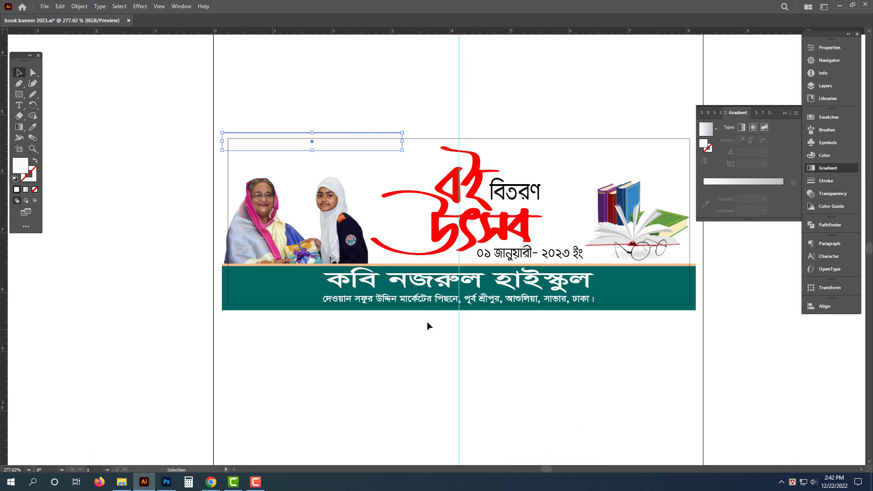
key(i)
click(643, 303)
key(v)
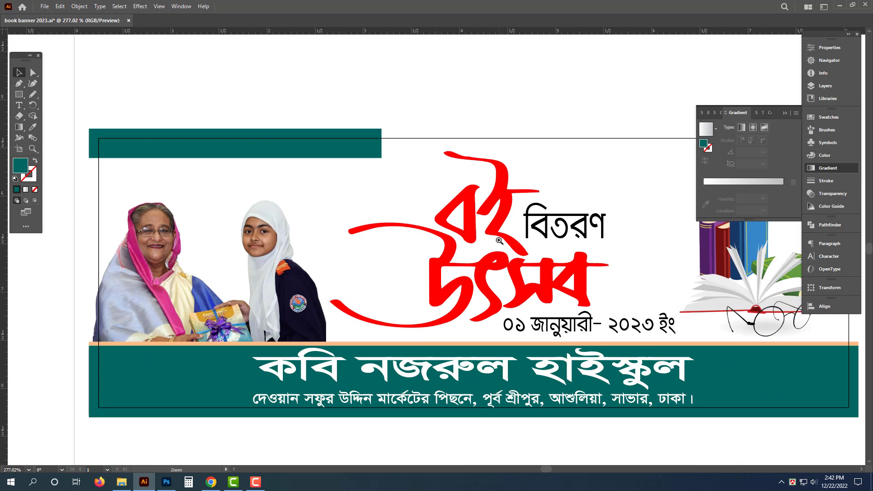
Step: Slant the teal strip's right end by extending its upper-right corner point to the banner's vertical centre guide
scroll(432, 145, up, 2)
key(a)
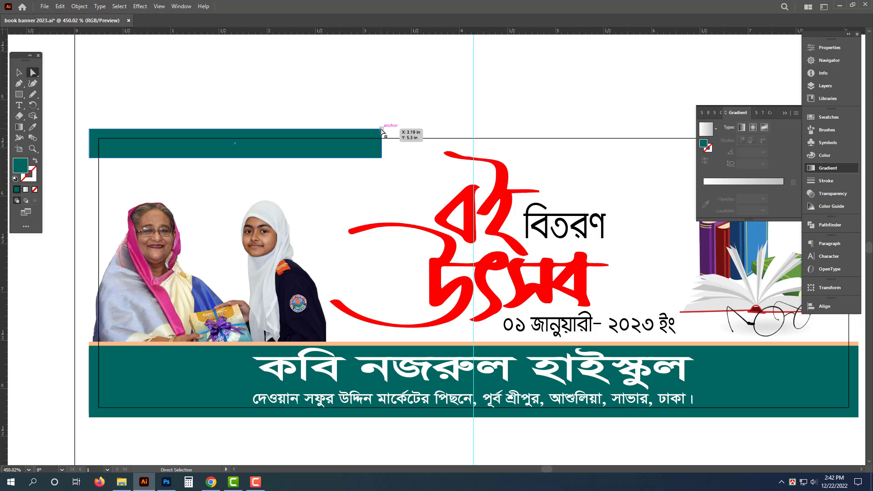
drag(381, 129, 474, 137)
key(v)
Step: Enlarge the photo of the woman and schoolgirl until it nearly reaches the teal strip, and nudge it slightly left
click(359, 189)
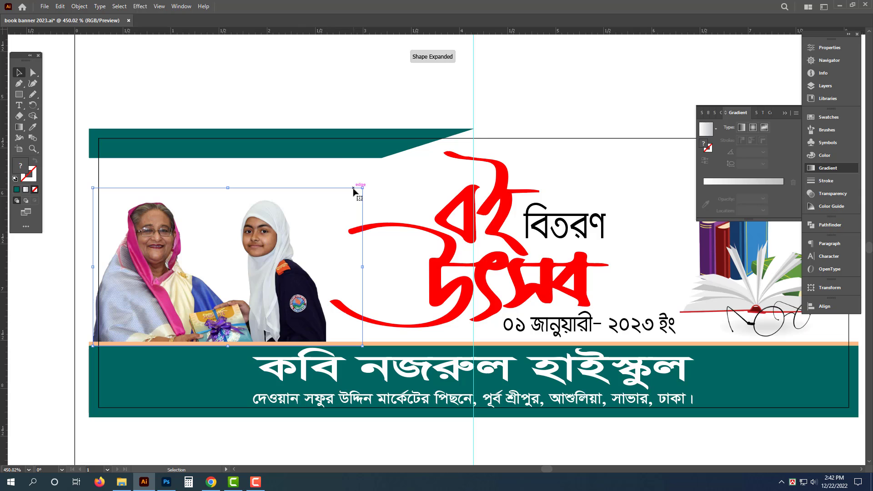
drag(363, 187, 400, 152)
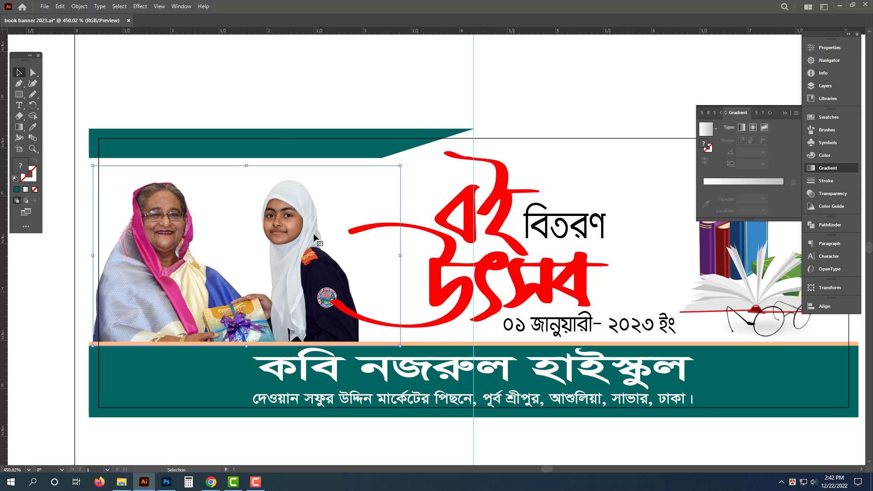
drag(314, 234, 310, 234)
click(314, 63)
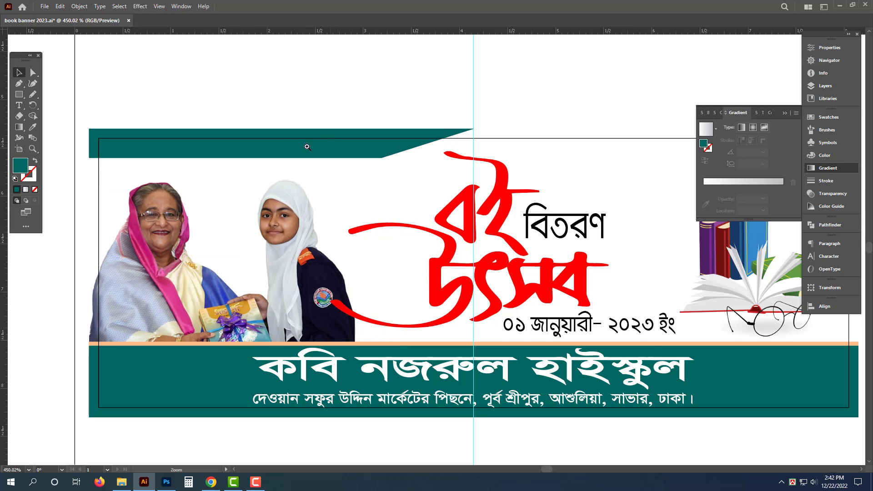
Step: Scale the photo of the woman and schoolgirl down so that it clears the red title lettering
scroll(307, 144, down, 3)
drag(330, 173, 322, 204)
click(317, 272)
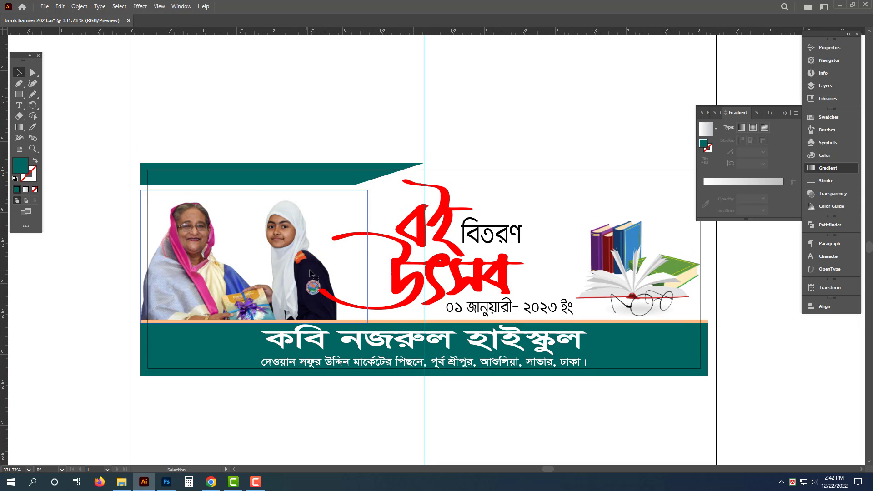
click(458, 264)
drag(336, 264, 426, 277)
click(340, 223)
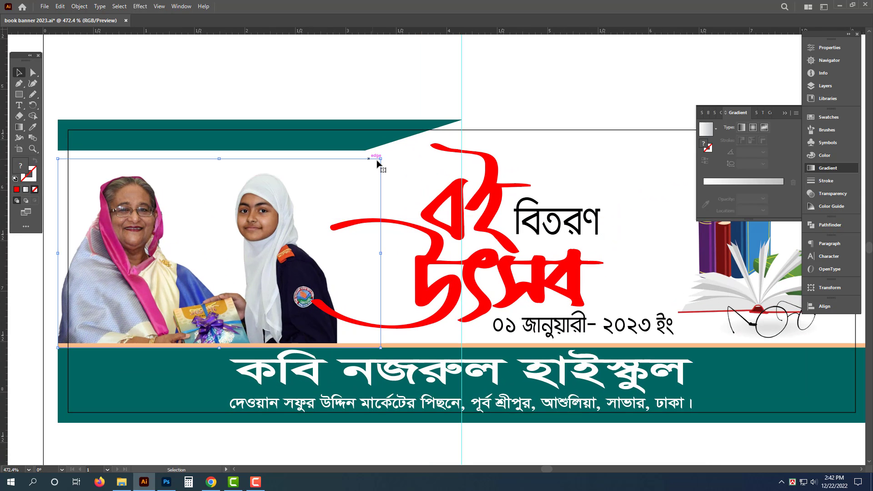
drag(377, 163, 258, 196)
Step: Position the black text line গণপ্রজাতন্ত্রী বাংলাদেশ সরকার কর্তৃক বিনামূল্যে on the upper teal strip
drag(446, 70, 427, 195)
drag(351, 77, 379, 321)
drag(152, 268, 253, 273)
drag(252, 273, 314, 275)
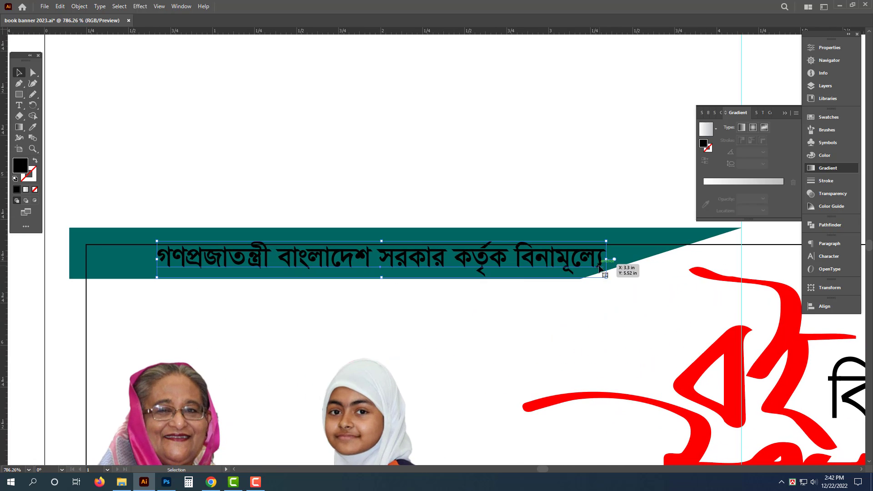
Step: Heighten the teal strip to about 0.37 in, then align its text with the left margin line and enlarge it
click(628, 260)
drag(406, 281, 406, 292)
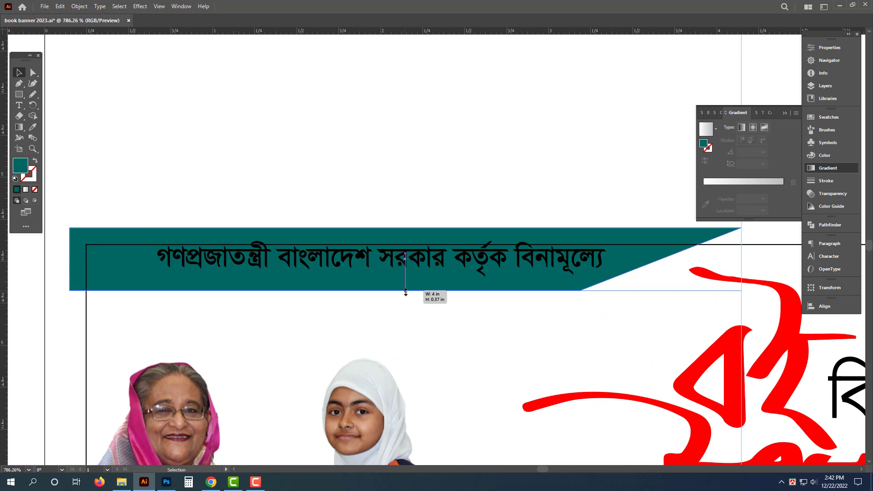
drag(438, 259, 368, 265)
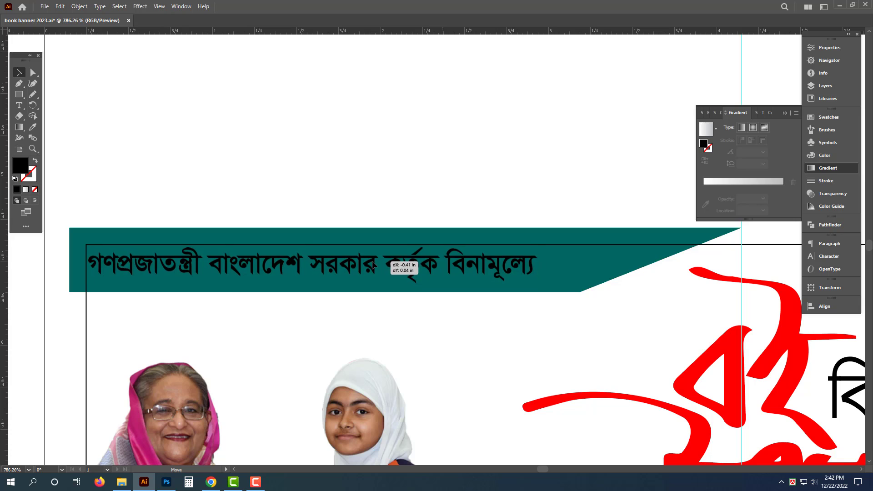
drag(537, 284, 581, 287)
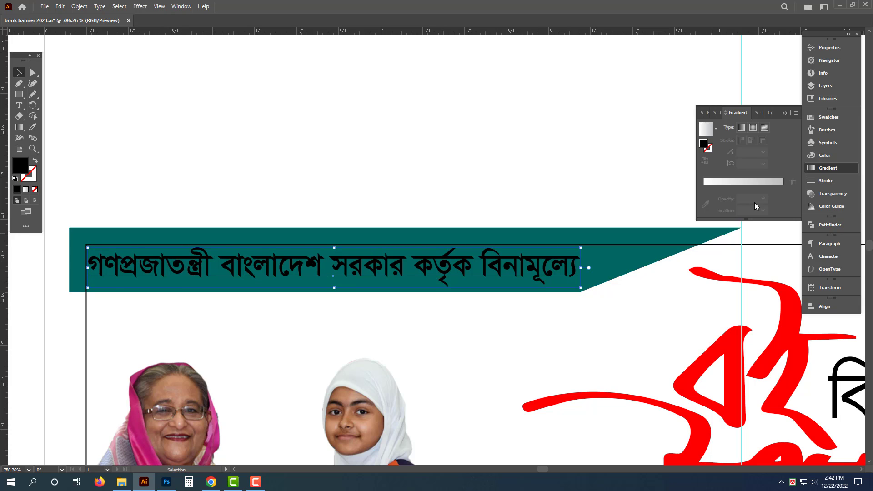
Step: Switch the colour sliders to CMYK, recolour the strip's text yellow and deselect it
click(807, 156)
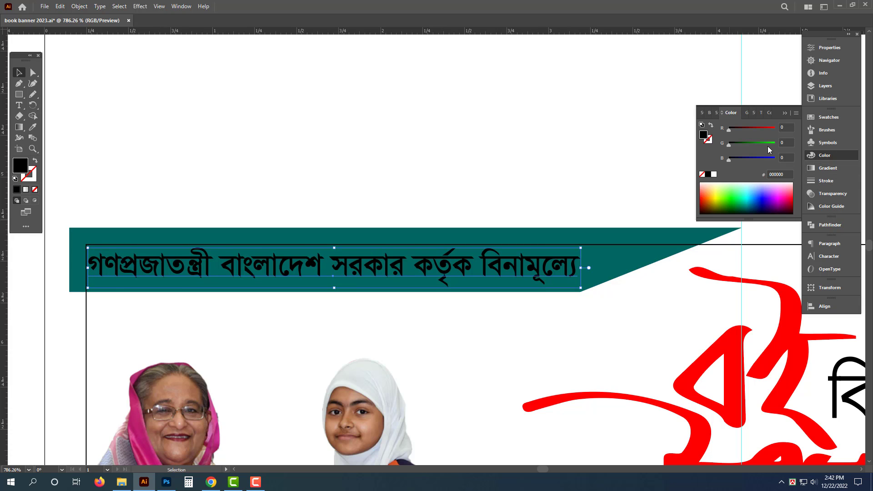
click(796, 113)
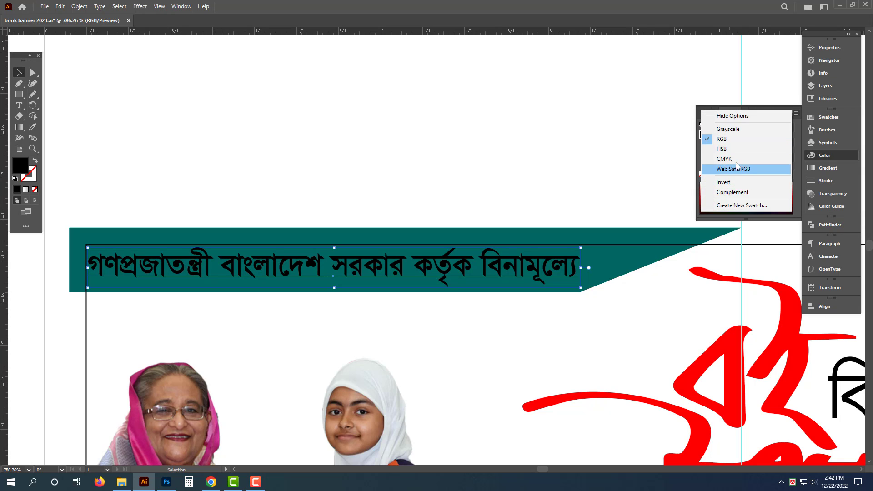
click(736, 160)
click(714, 176)
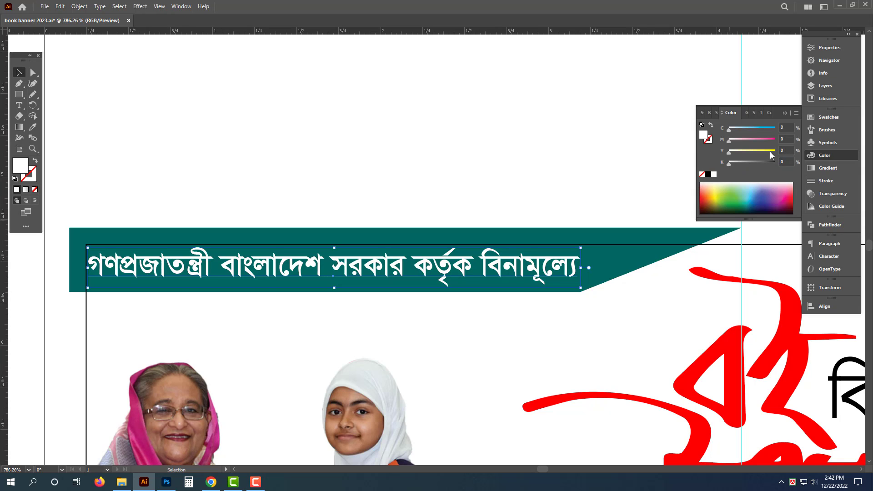
click(770, 151)
click(529, 129)
Step: Hide the panels and examine the whole banner layout, from the photo and teal strip to the books illustration
key(Tab)
key(z)
drag(443, 148, 335, 152)
drag(540, 186, 465, 216)
scroll(465, 215, down, 4)
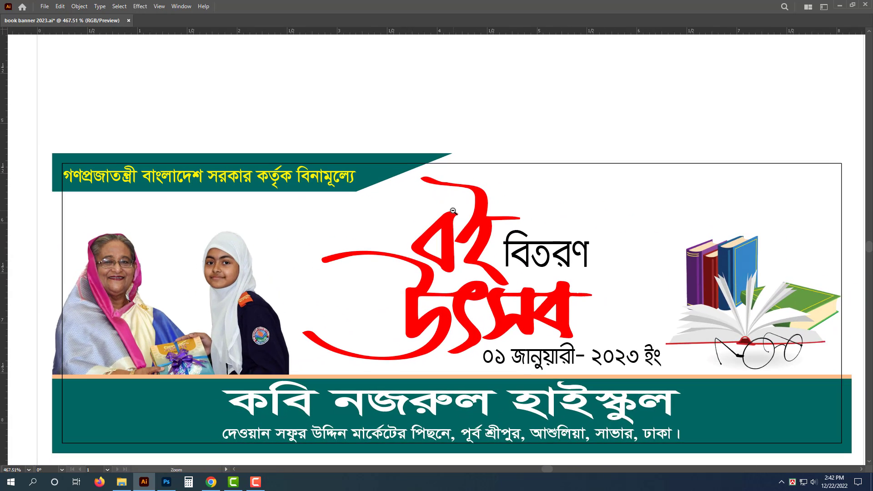
scroll(453, 193, up, 5)
drag(472, 254, 455, 252)
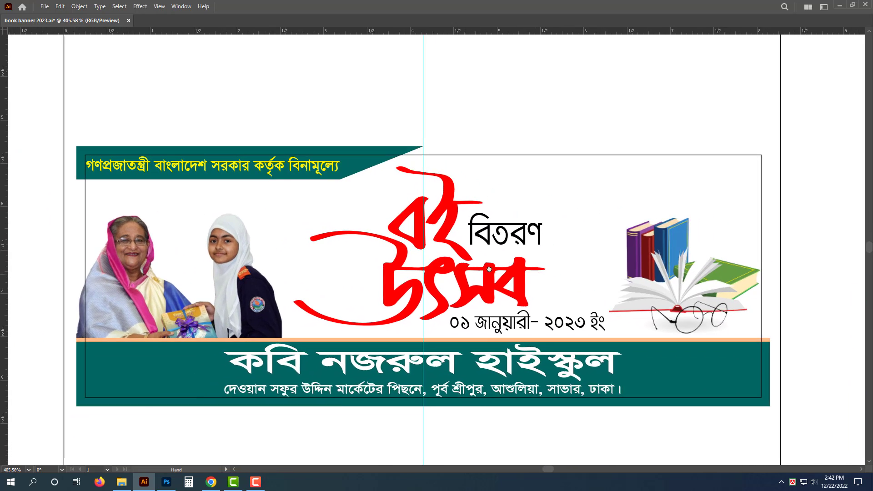
drag(600, 163, 553, 157)
scroll(569, 131, down, 3)
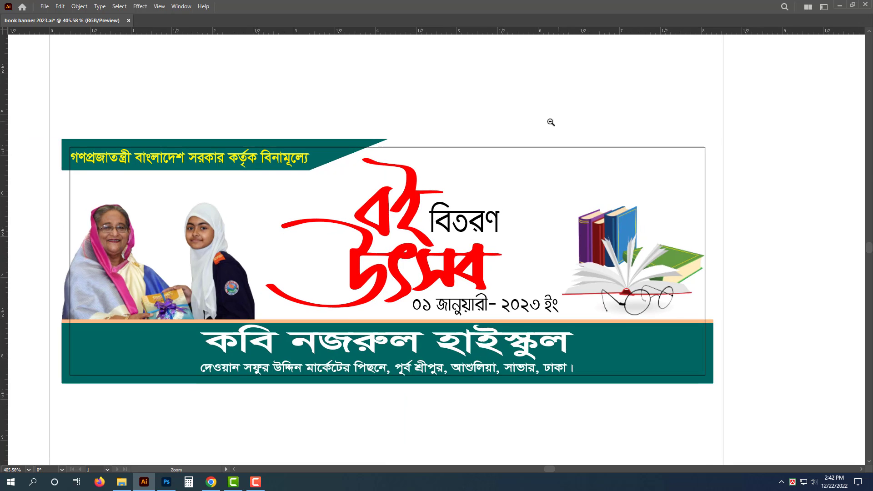
drag(596, 133, 542, 197)
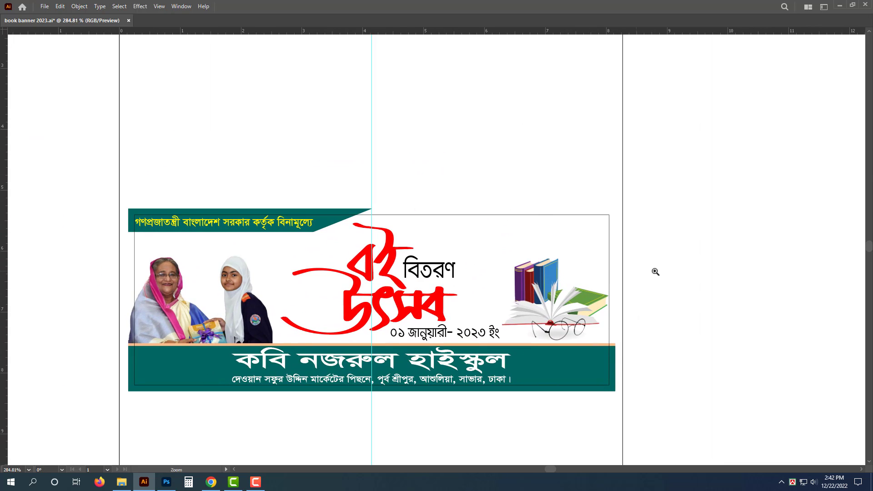
Step: Scale the books illustration down slightly towards its lower-right corner and deselect it
key(v)
click(568, 310)
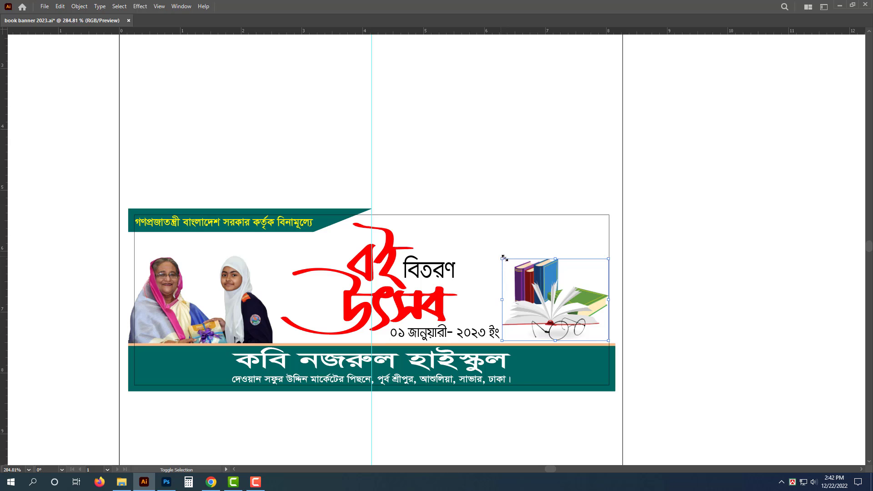
drag(502, 259, 521, 268)
click(501, 170)
Step: Add a Drop Shadow effect to the red title words বই উৎসব together with the black word বিতরণ
key(ctrl+space)
drag(453, 327, 561, 366)
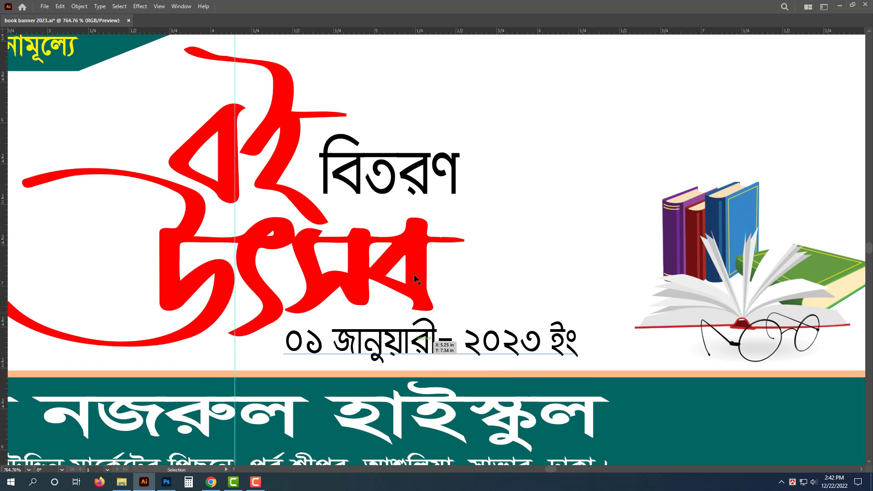
click(408, 283)
shift+click(390, 177)
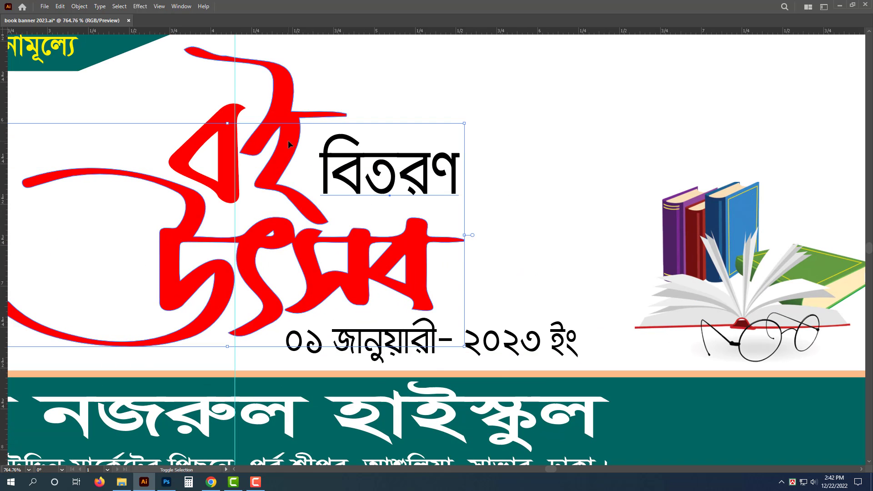
shift+click(288, 140)
key(ctrl+space)
drag(309, 192, 282, 184)
drag(299, 139, 368, 135)
key(ctrl+z)
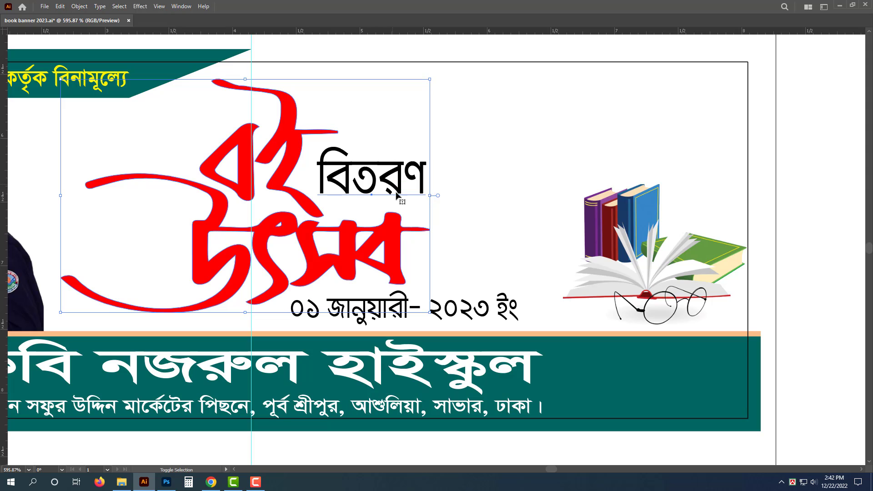
key(a)
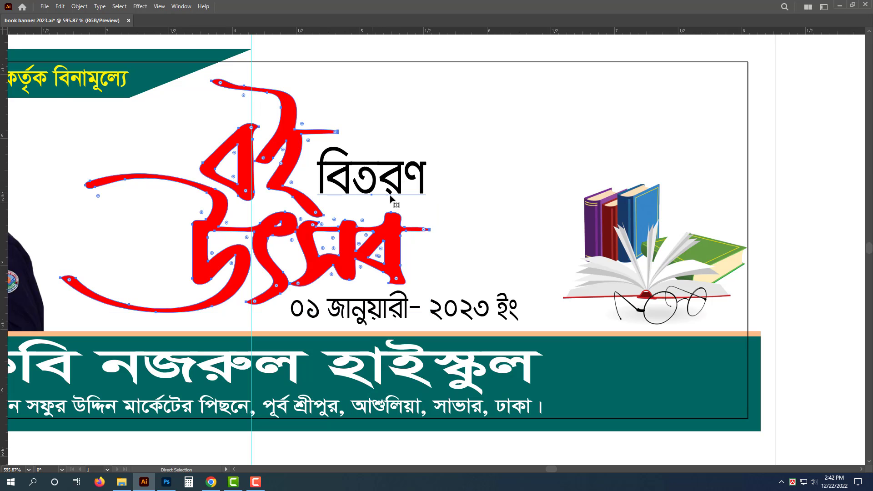
key(v)
click(140, 7)
mouse_move(181, 109)
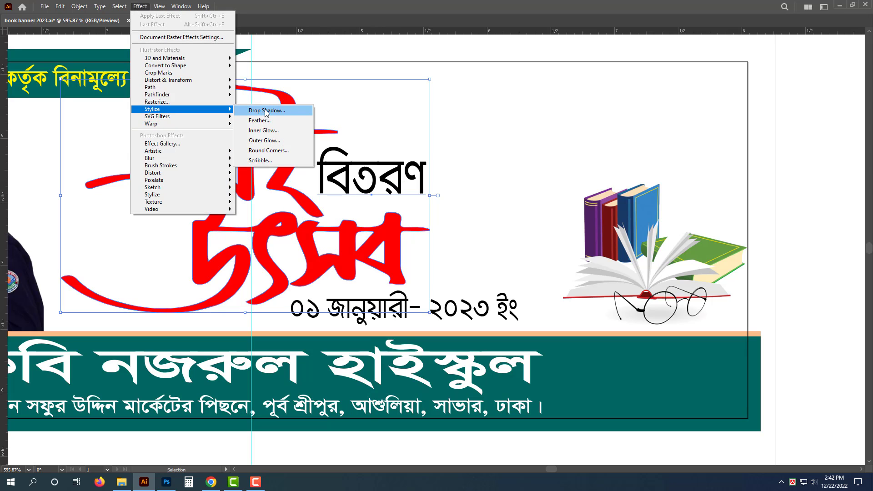
click(267, 111)
Step: Set the title's drop shadow to 0.02 in for both the X and Y offsets and 0.01 in for the blur
drag(669, 204, 627, 208)
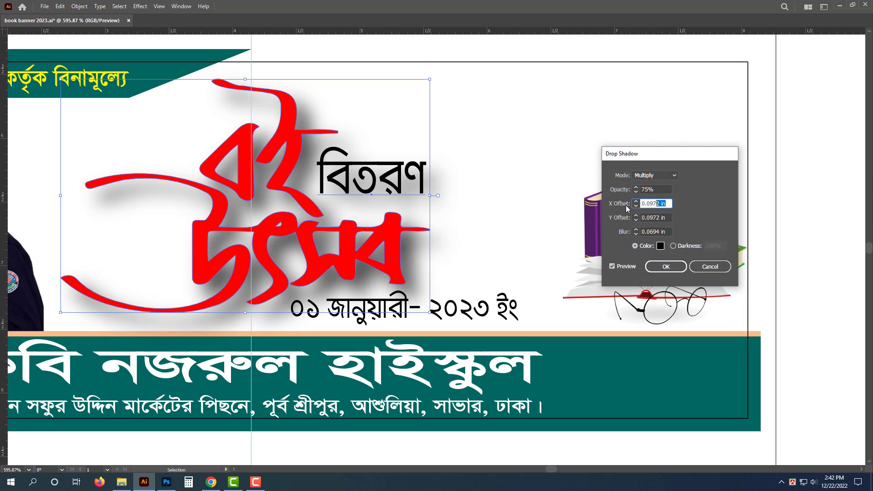
text(0.02)
key(Tab)
text(0.02)
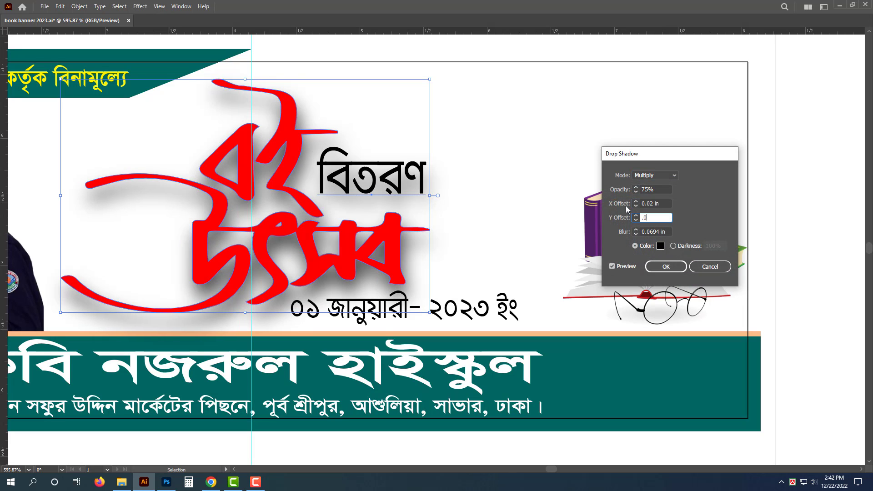
key(Tab)
text(0.01)
key(Tab)
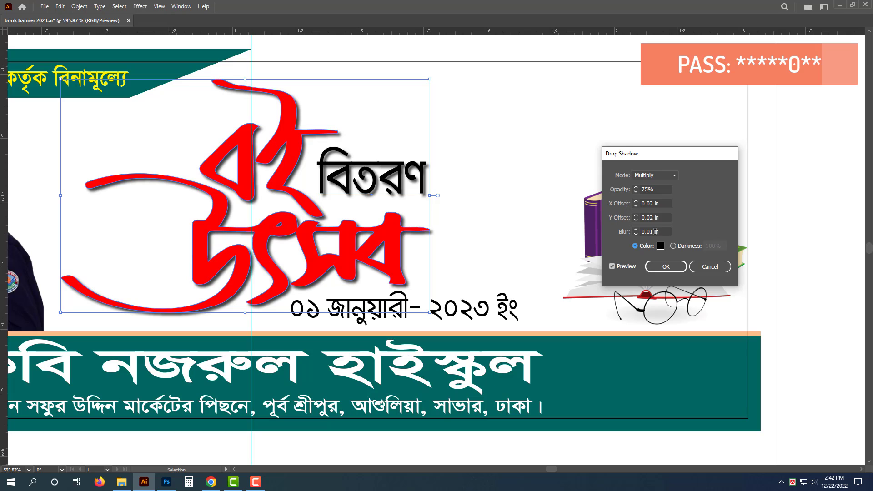
Step: Set the shadow blur to 0.02 in, apply the Drop Shadow effect and expand the appearance of the title words
key(shift+Tab)
text(.02)
key(Tab)
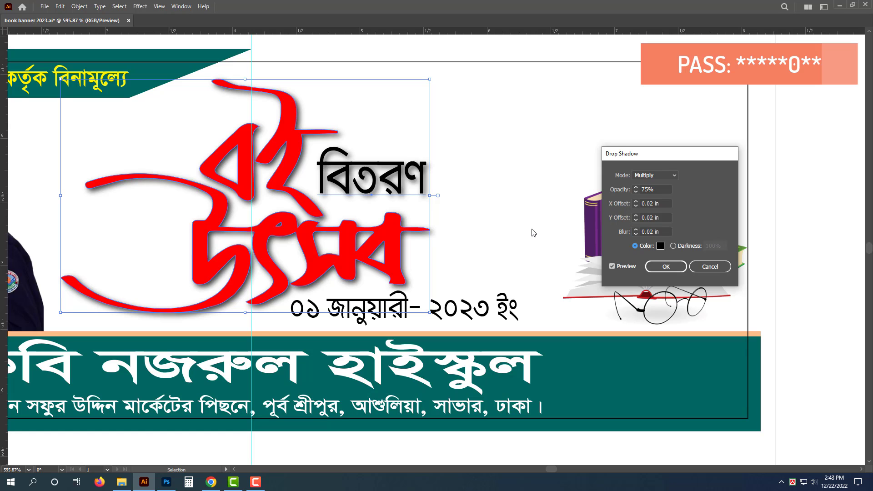
click(666, 267)
click(79, 7)
click(114, 127)
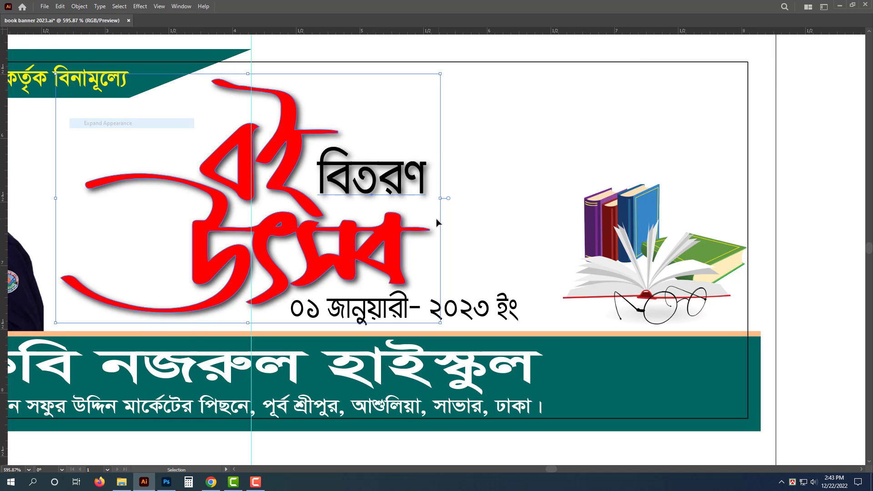
Step: Give the title words a stroke with round corners, trying a 50 pt weight before setting it to 2 pt
key(Tab)
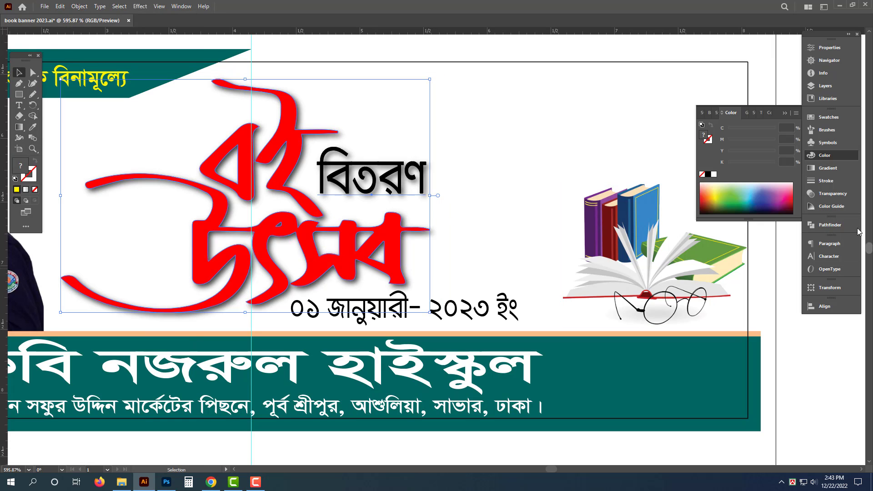
click(826, 180)
click(750, 127)
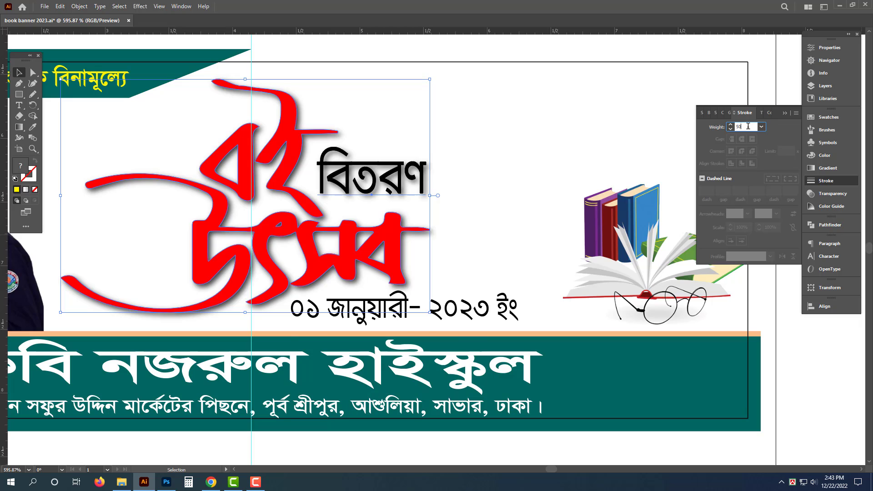
text(50)
key(Return)
click(744, 152)
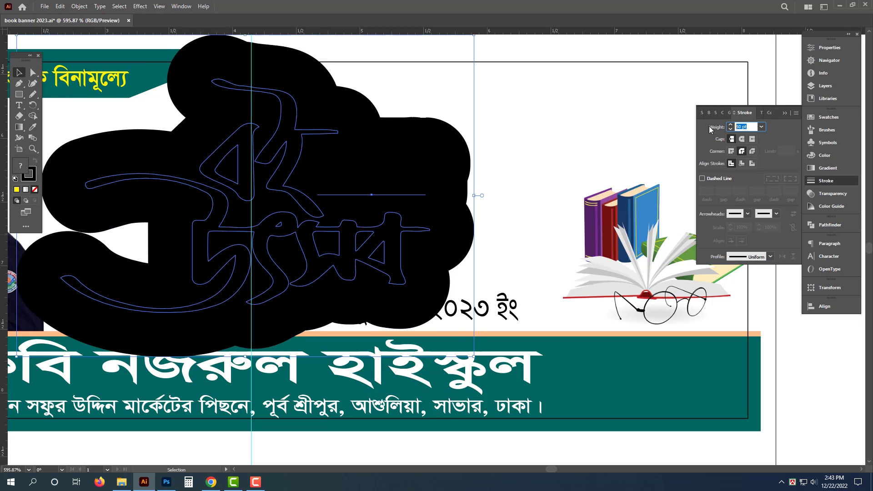
click(743, 127)
text(2)
key(Return)
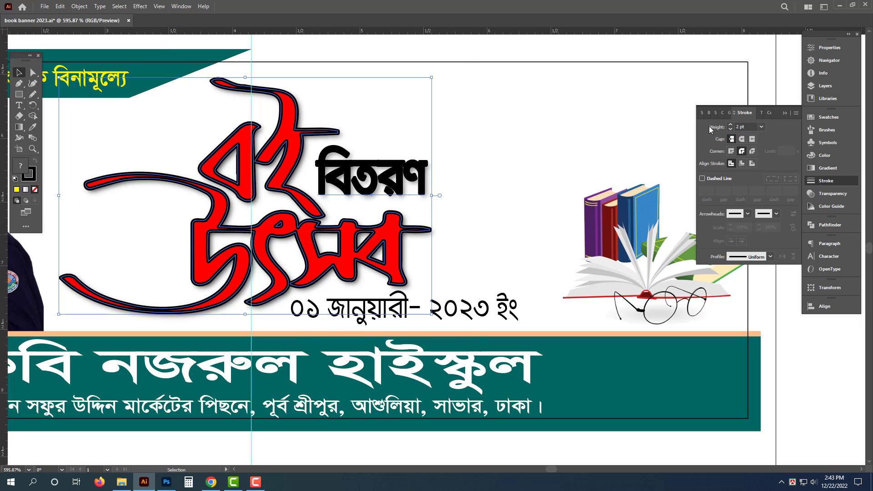
Step: Colour the title's stroke white, paste the copied title words in front of it and deselect them
click(26, 180)
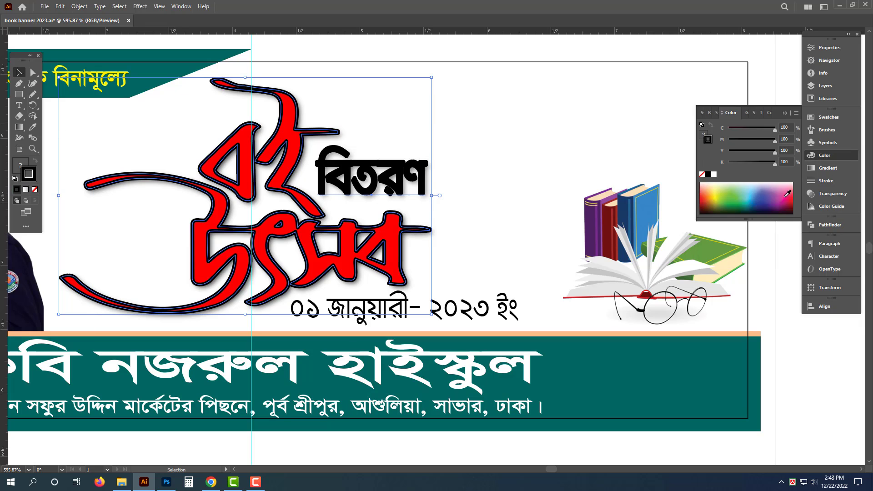
click(715, 175)
key(ctrl+f)
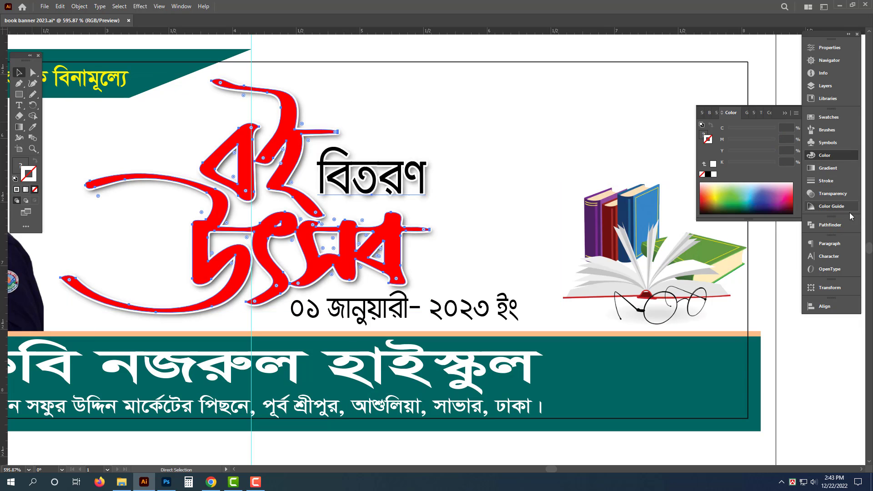
key(v)
click(774, 361)
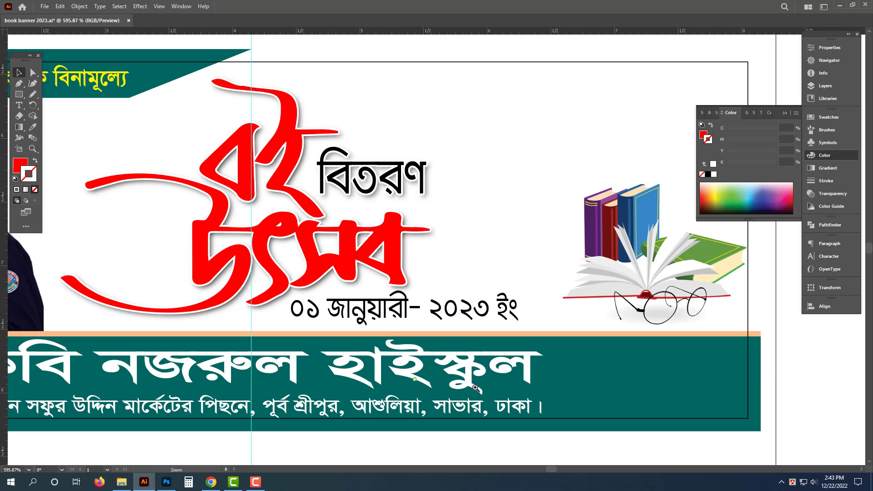
Step: Recolour the date line ০১ জানুয়ারী- ২০২৩ ইং teal by sampling the bottom band, and deselect it
click(508, 319)
key(i)
click(607, 377)
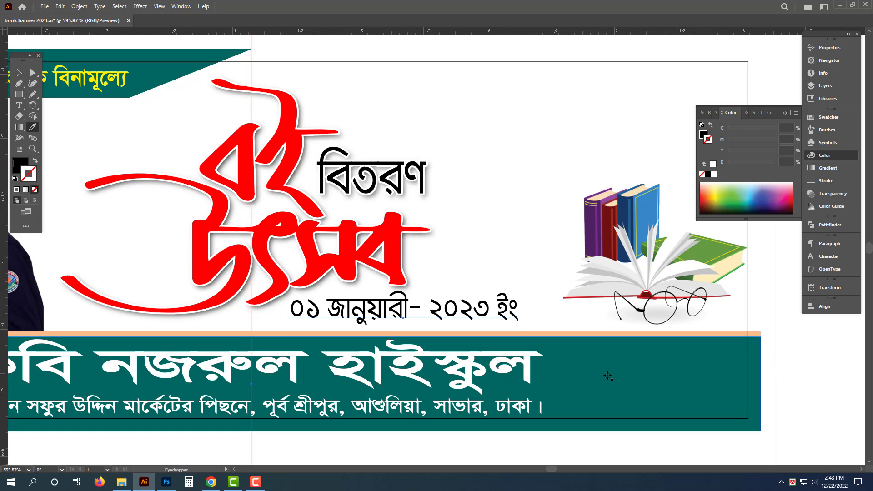
key(a)
click(783, 392)
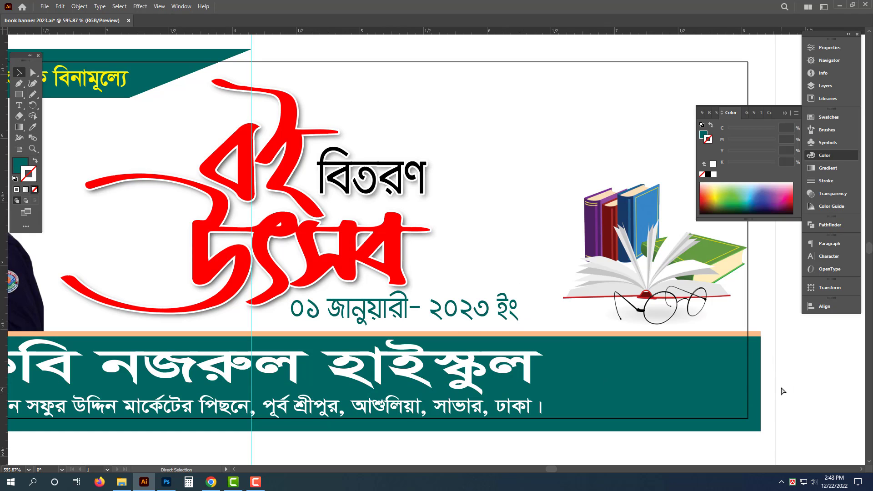
key(v)
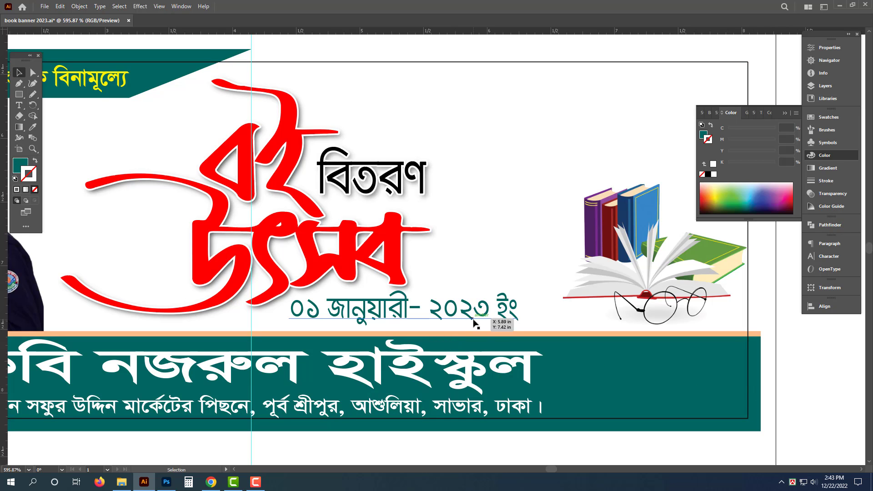
Step: Examine the whole banner layout, checking its shapes in outline view before returning to the preview
scroll(473, 320, down, 3)
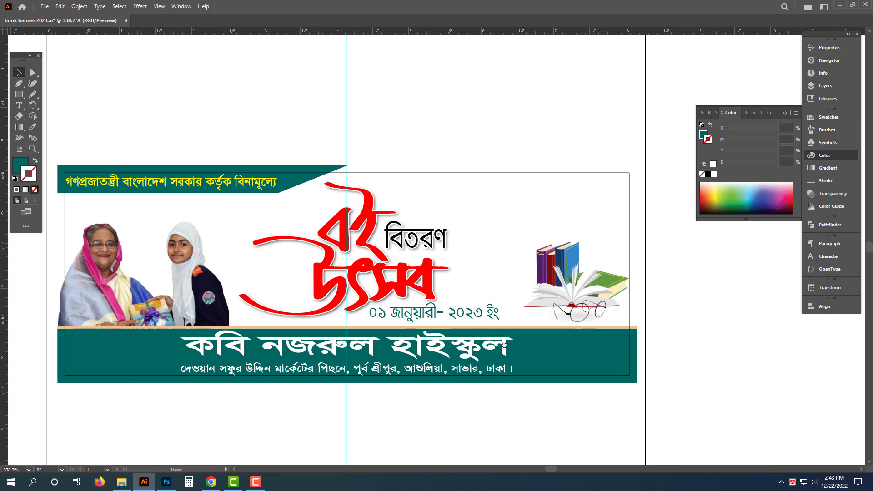
drag(531, 346, 468, 355)
scroll(467, 356, down, 1)
scroll(467, 356, down, 4)
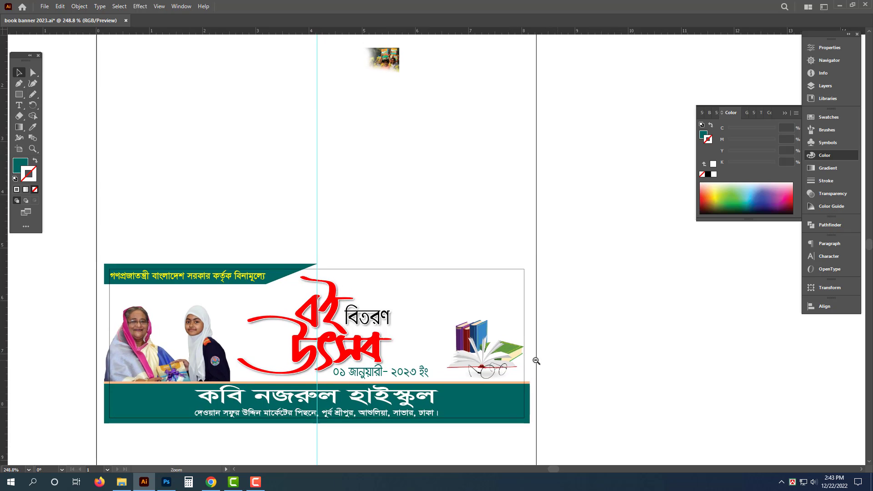
scroll(552, 389, up, 3)
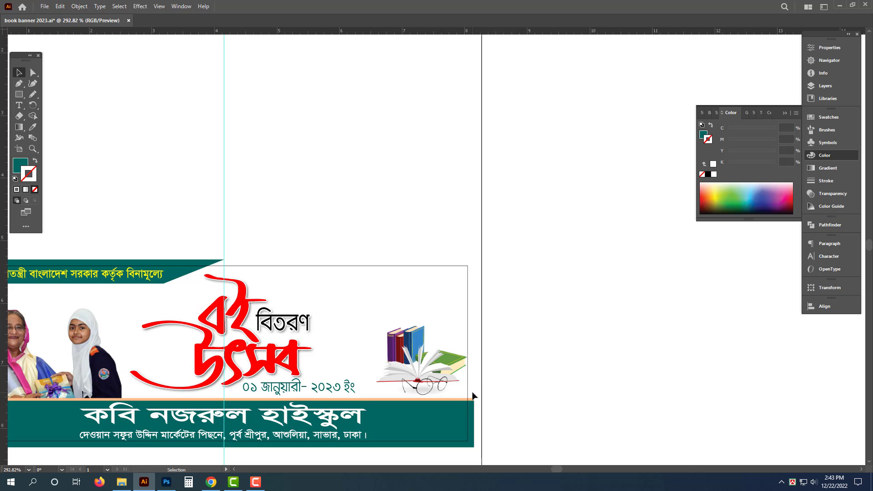
key(ctrl+y)
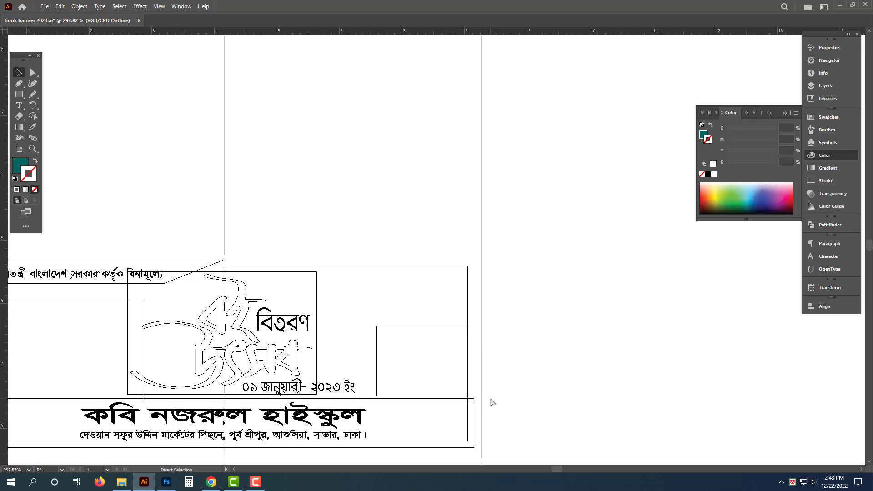
key(ctrl+y)
Step: Place a copy of the bottom teal band behind all the artwork and stretch it up to the banner's top edge
drag(532, 423, 598, 394)
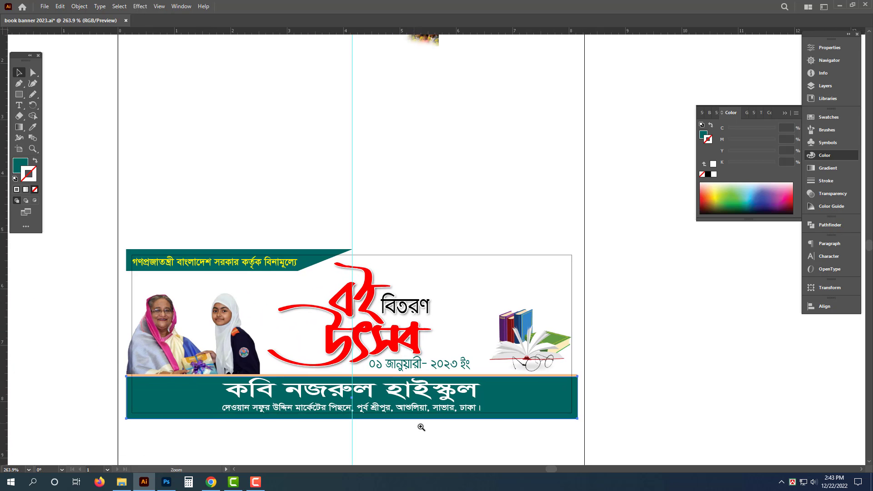
drag(418, 427, 450, 428)
key(v)
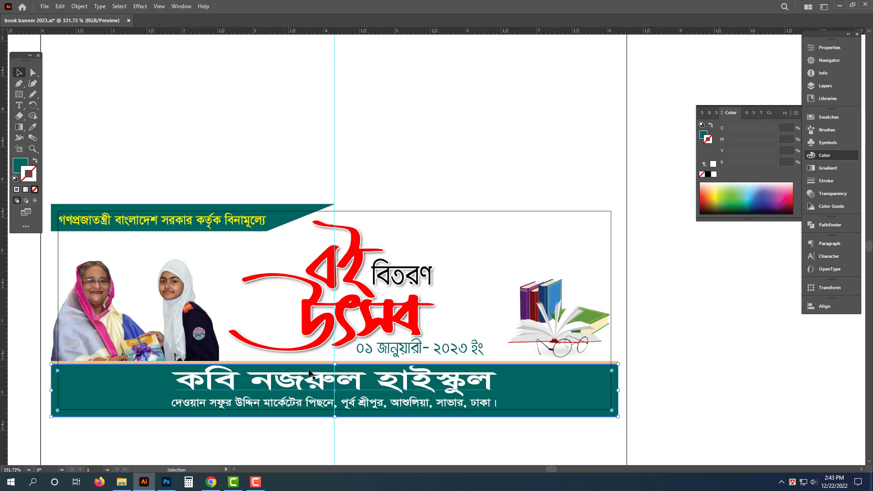
drag(338, 366, 346, 204)
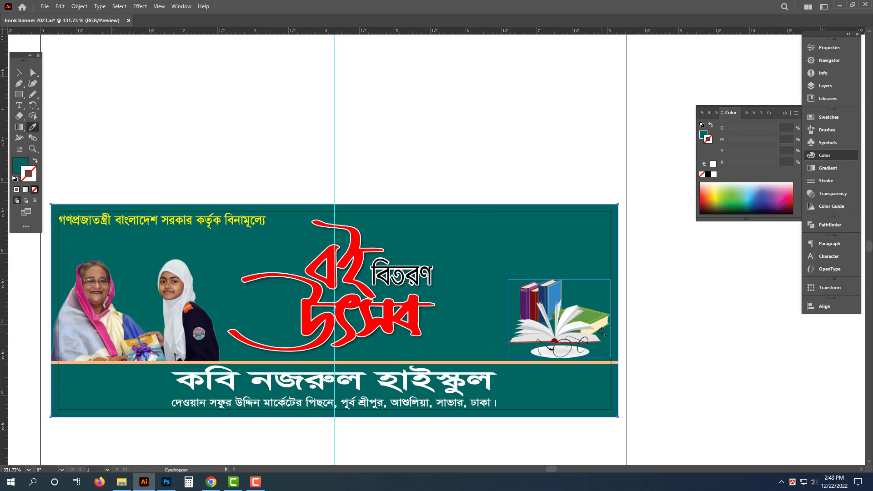
Step: Recolour the stretched background rectangle off-white by sampling the pale ground beneath the glasses in the books illustration
scroll(591, 341, up, 5)
key(i)
click(596, 297)
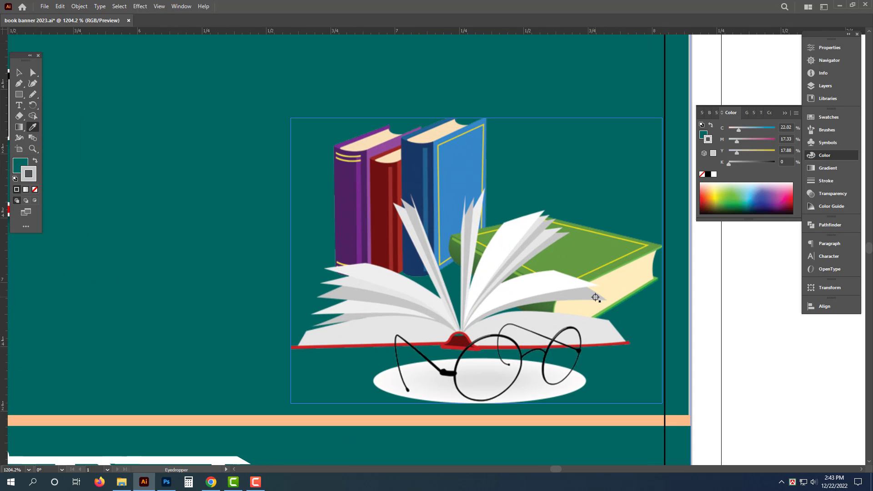
click(595, 297)
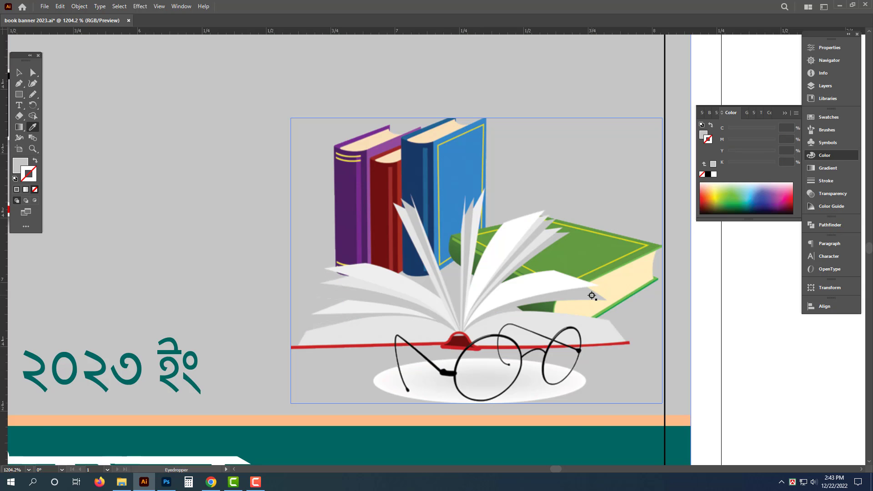
click(573, 390)
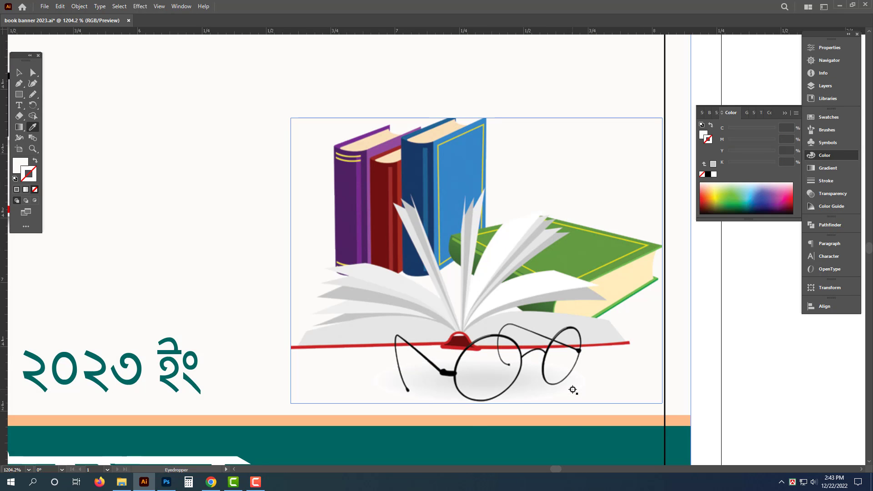
key(v)
Step: Draw a diagonal straight line with the Pen tool across the banner's upper-right corner, extending past its top and right edges
drag(473, 312, 338, 315)
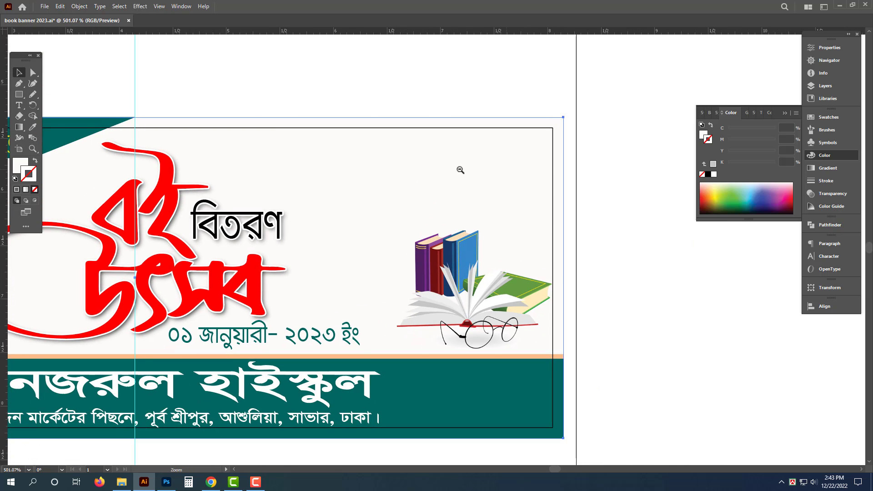
drag(460, 169, 418, 172)
drag(469, 194, 431, 239)
key(p)
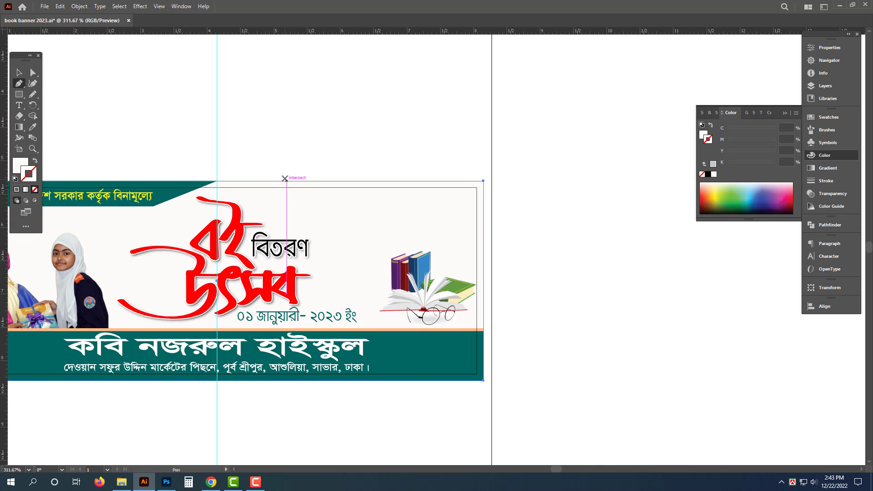
click(285, 177)
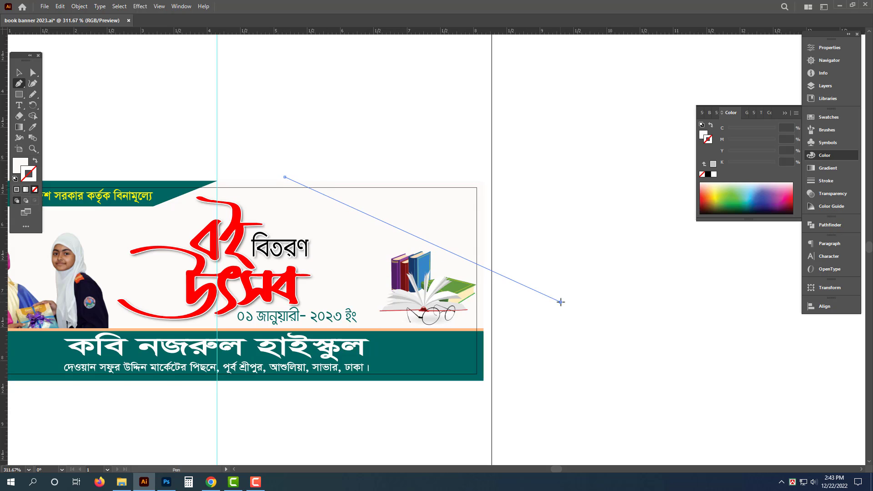
Step: Divide a copy of the off-white background rectangle along the diagonal line and ungroup the resulting pieces
key(v)
drag(492, 228, 558, 231)
key(Delete)
click(478, 194)
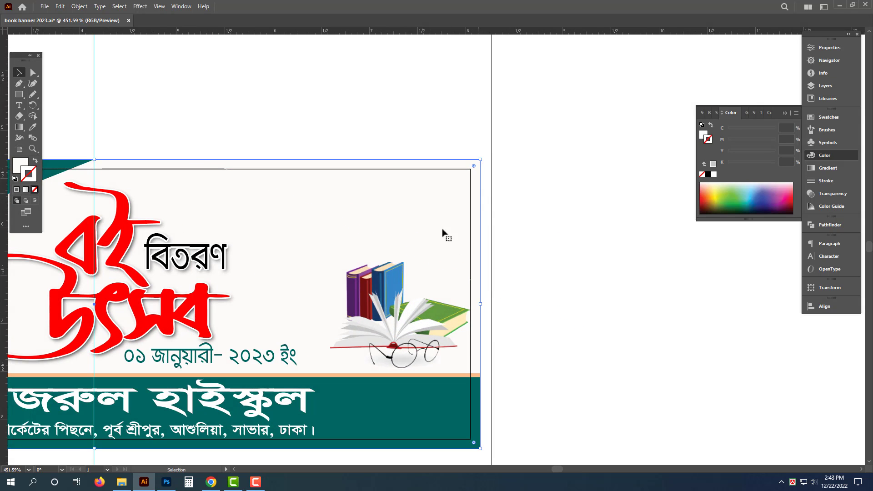
key(a)
drag(571, 249, 499, 357)
key(v)
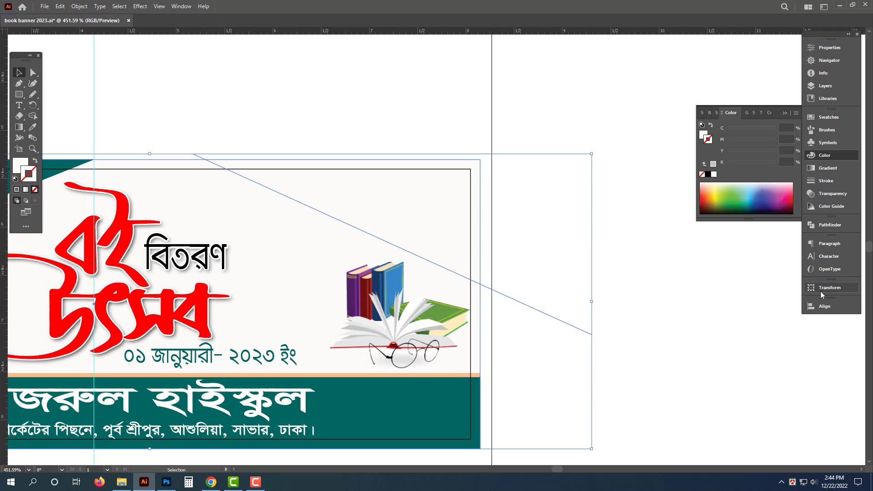
click(829, 224)
click(705, 271)
right_click(582, 144)
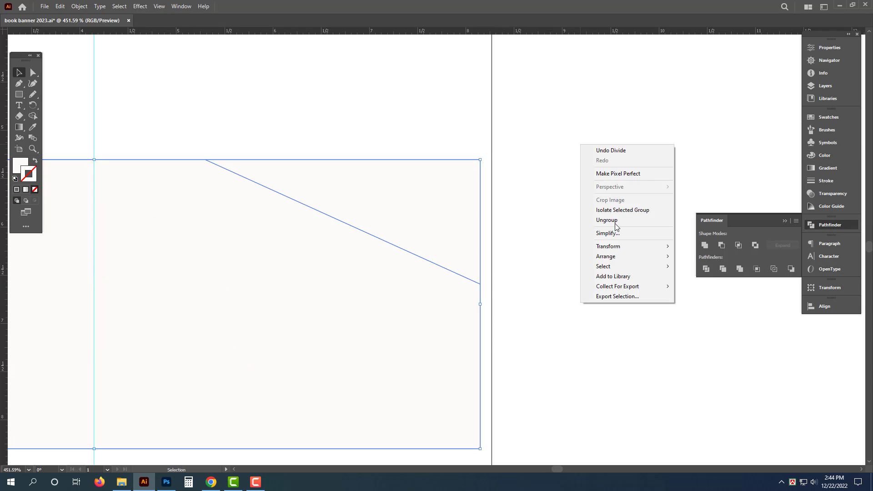
click(620, 221)
Step: Fill both divided background pieces with black at K 100 and deselect them
drag(591, 214, 518, 218)
drag(535, 222, 636, 216)
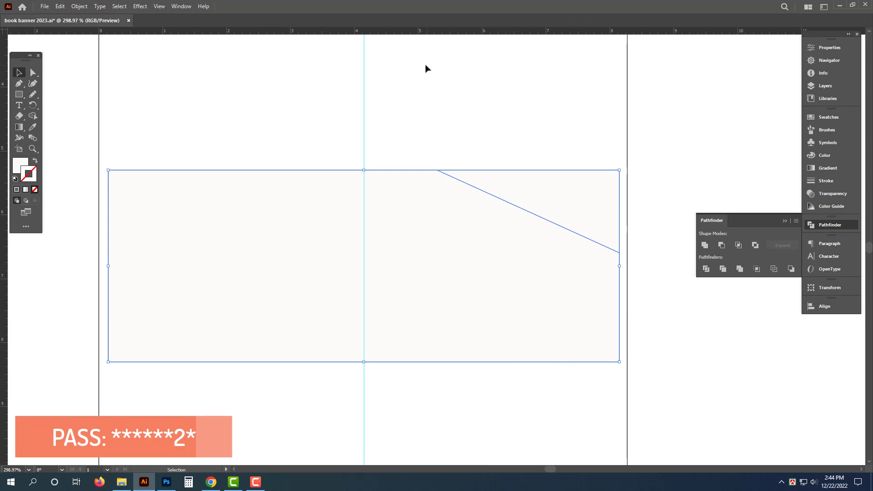
click(21, 165)
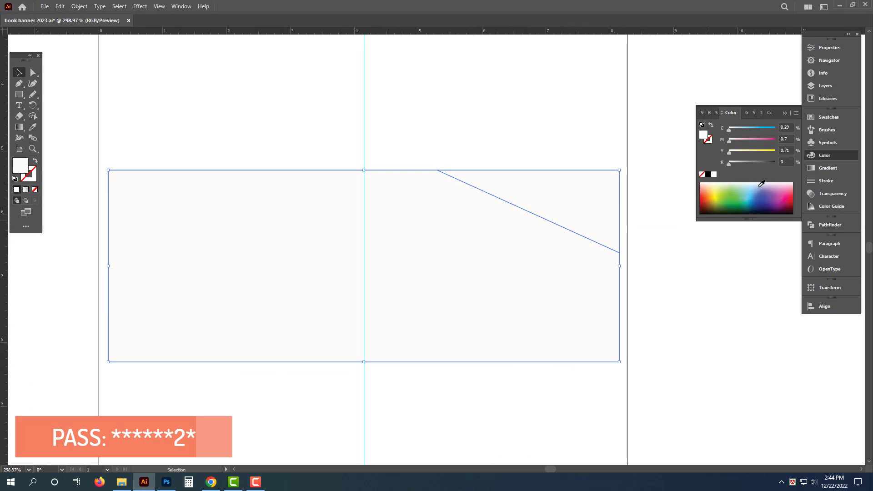
click(709, 176)
click(660, 196)
Step: Delete the large black piece covering the artwork and select the black triangle in the banner's upper-right corner
click(426, 279)
key(Delete)
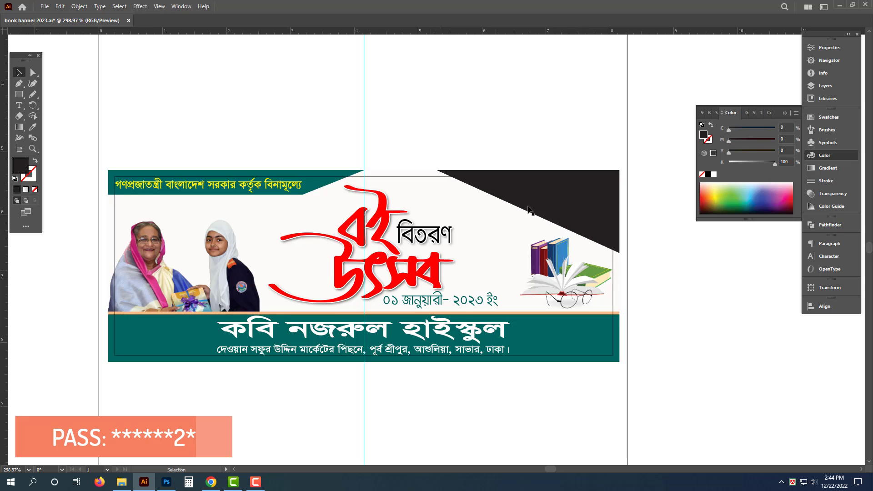
click(564, 193)
scroll(607, 194, up, 3)
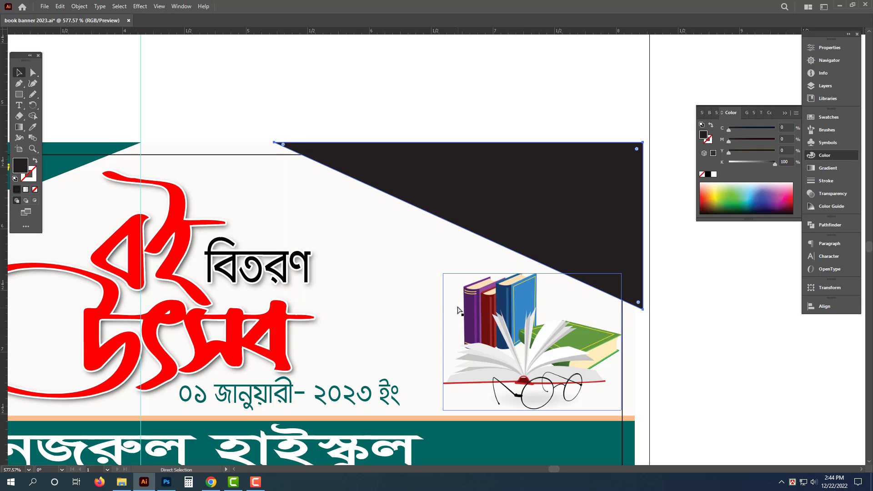
Step: Fit the black triangle to the banner's upper-right edges and fill the slightly larger triangle behind it with K 30 gray
mouse_move(286, 301)
mouse_down()
mouse_move(292, 312)
mouse_move(271, 307)
mouse_up()
key(ctrl+shift+[)
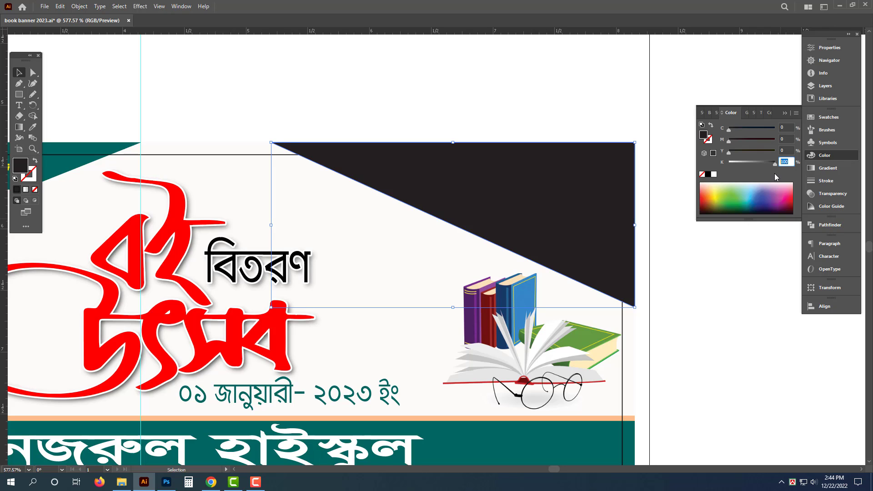
key(Return)
click(748, 327)
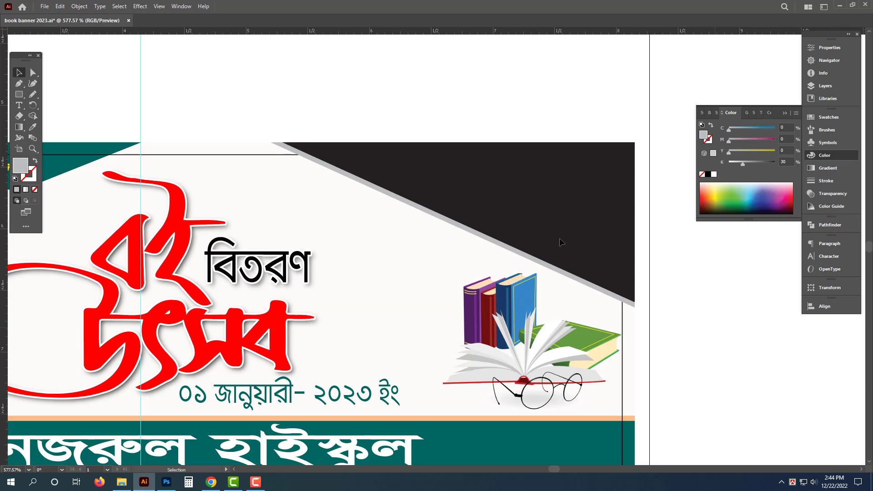
Step: Duplicate the black corner triangle in place and scale the front copy slightly smaller toward the banner's upper-right corner
click(511, 190)
key(ctrl+space)
drag(602, 275, 719, 302)
click(639, 314)
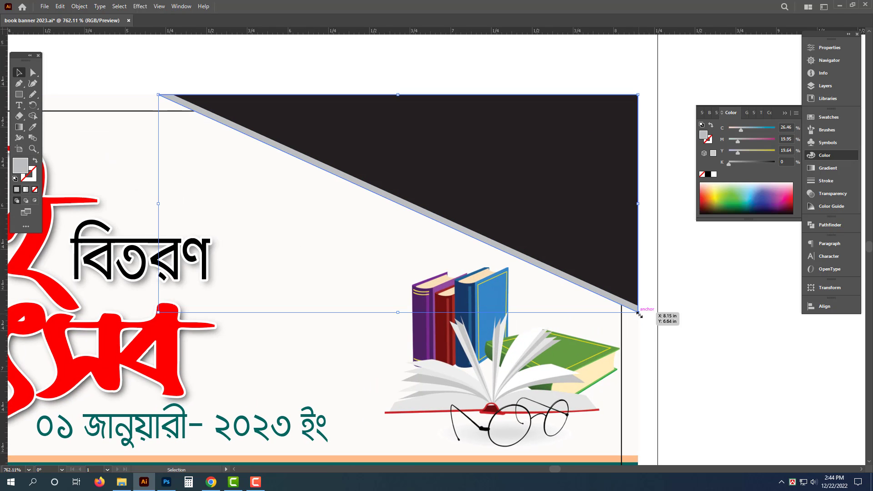
key(a)
click(551, 235)
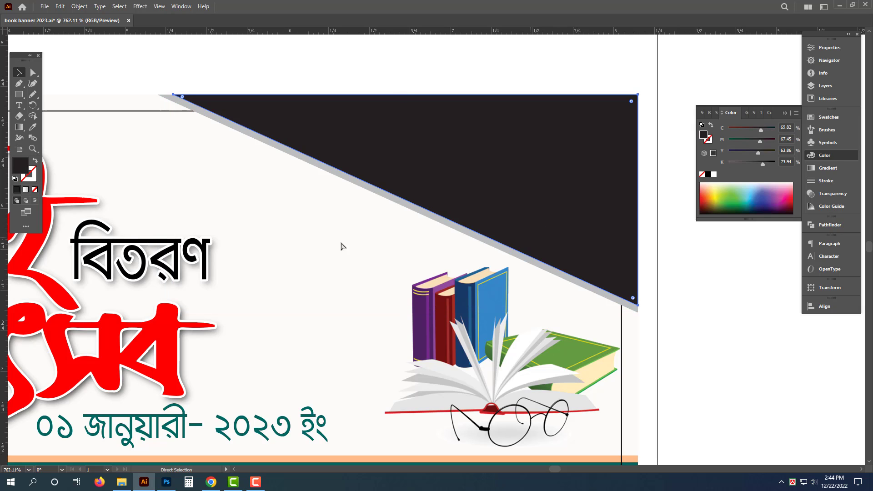
key(v)
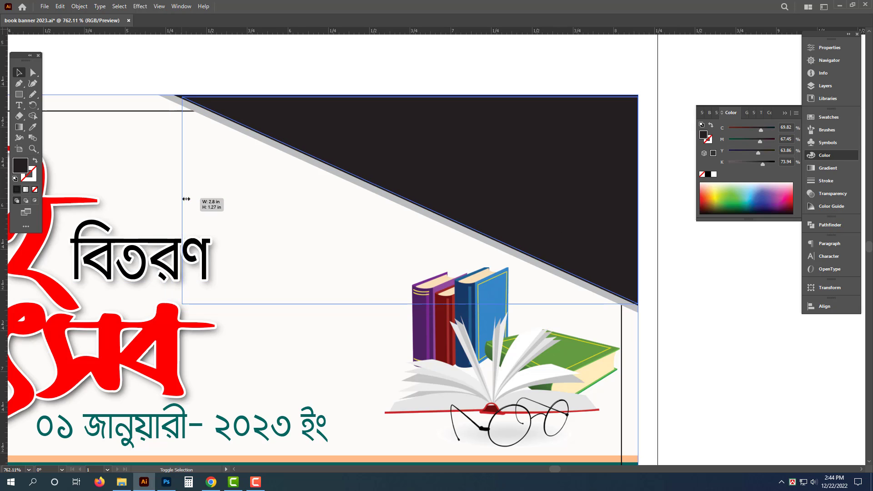
key(a)
key(v)
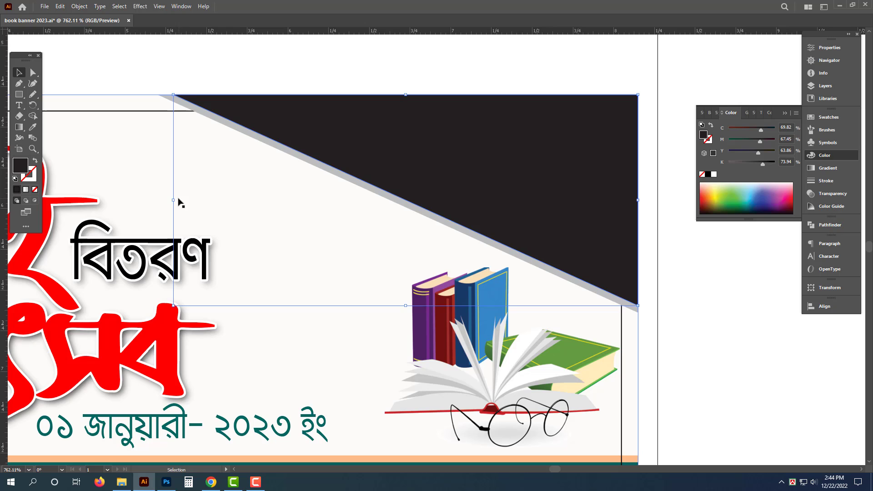
drag(175, 306, 202, 296)
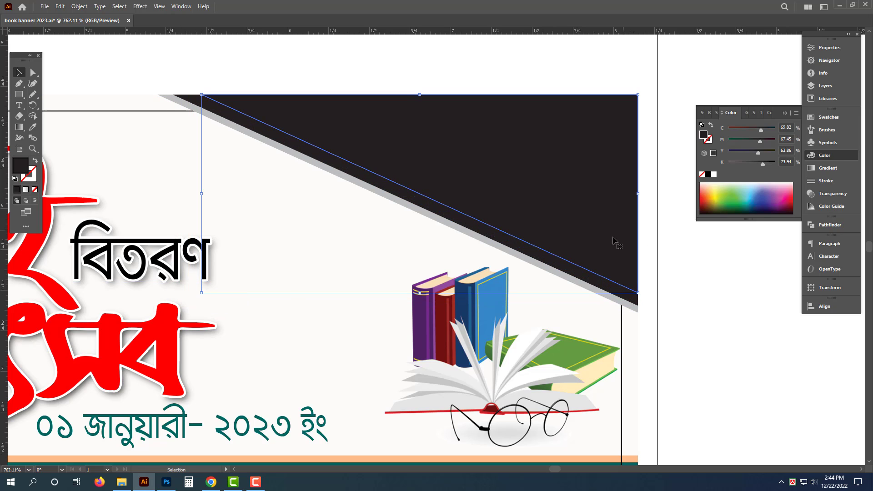
Step: Fill the middle triangle, between the light gray and the smaller black one, with K 50 gray
key(ctrl+z)
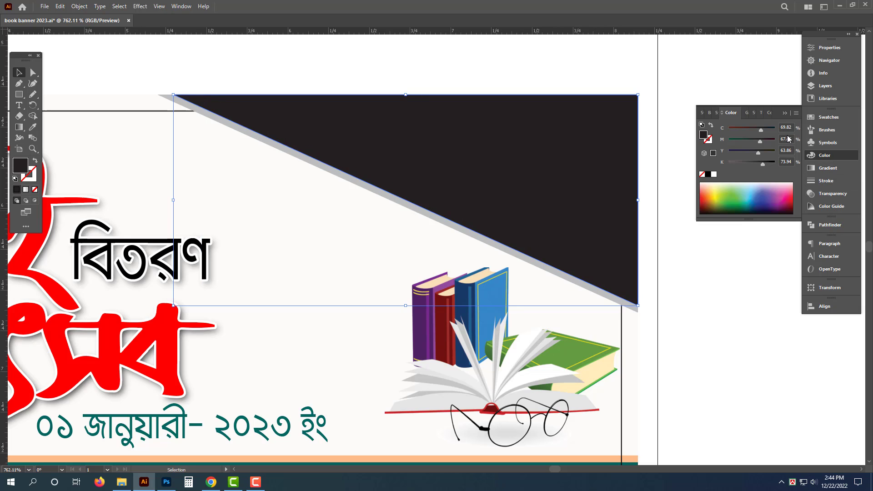
click(714, 174)
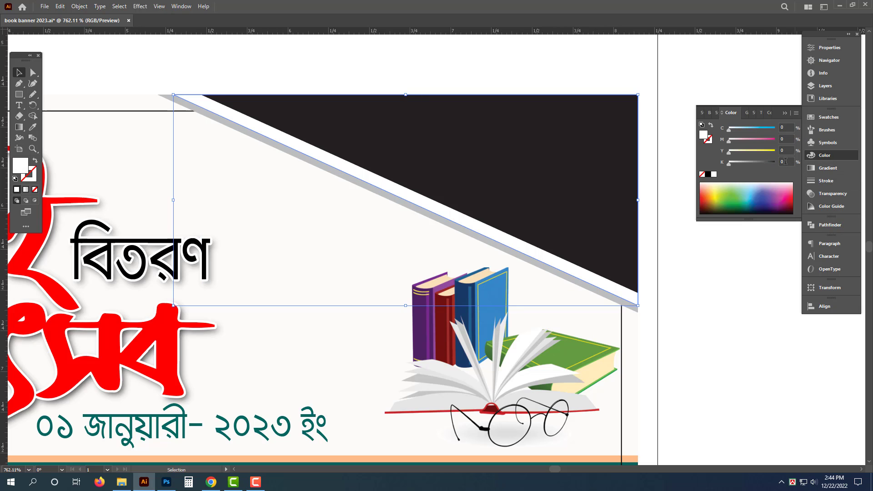
key(ctrl+z)
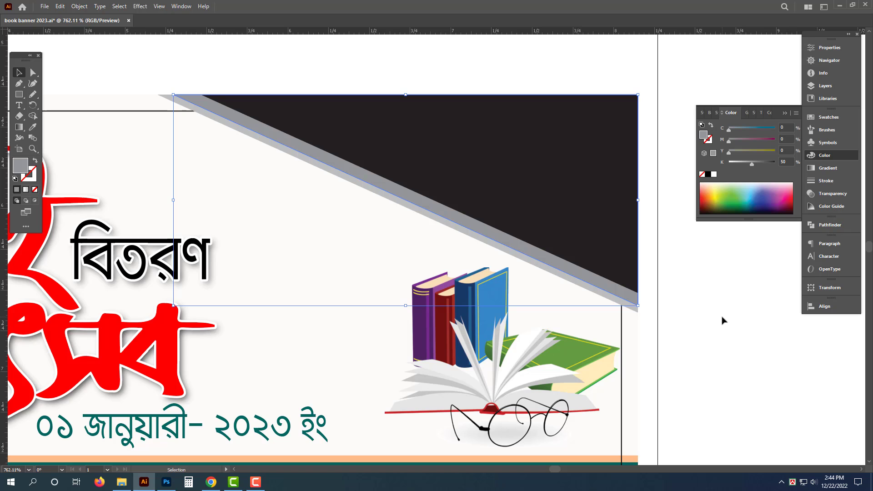
key(ctrl+z)
Step: Enlarge the small photo of children holding books above the banner and move it over the banner's upper-right area
drag(466, 197, 362, 199)
drag(567, 156, 524, 238)
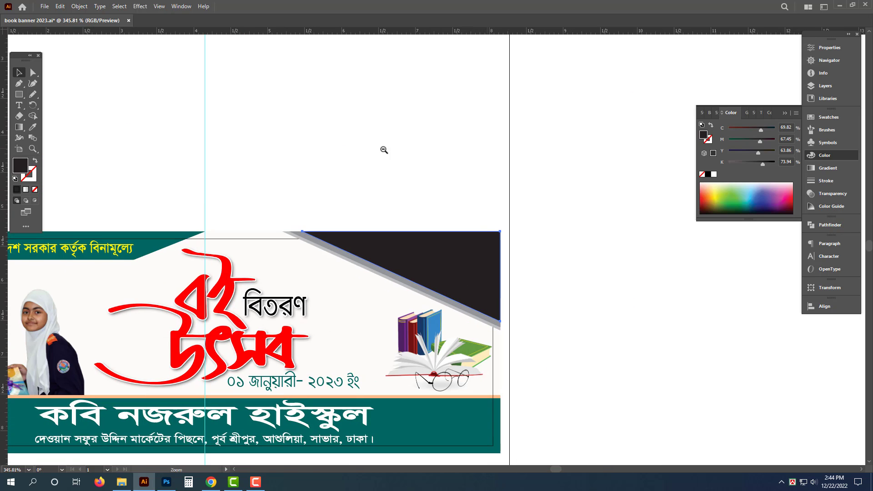
drag(384, 150, 374, 150)
drag(454, 180, 468, 273)
click(419, 156)
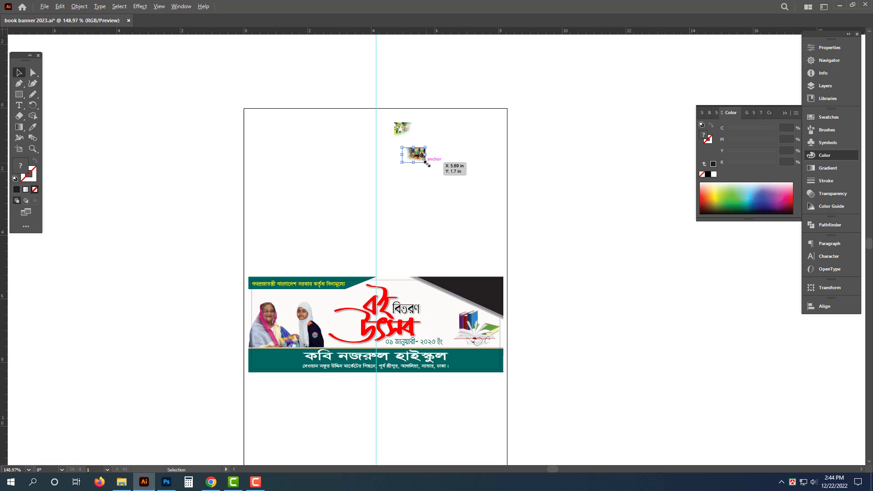
drag(428, 164, 566, 224)
drag(488, 176, 488, 326)
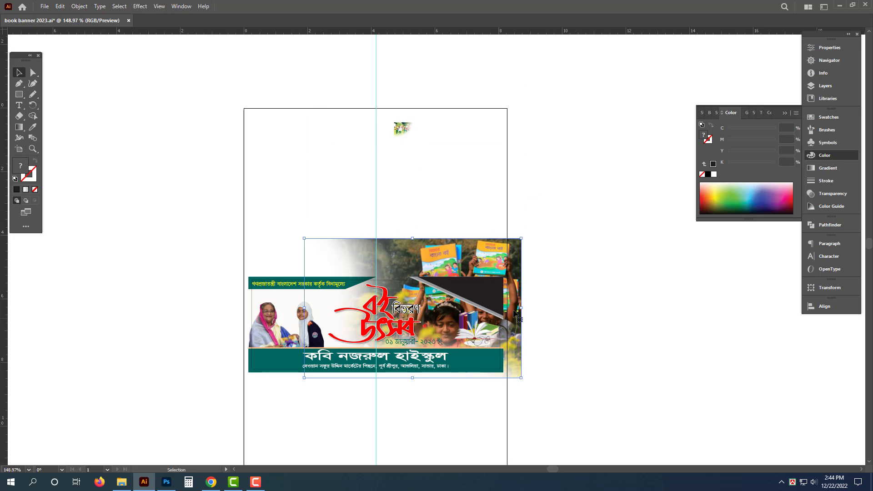
Step: Align the children's photo with the top and right edges of the black corner triangle
scroll(538, 276, up, 4)
drag(492, 184, 440, 287)
scroll(405, 324, up, 2)
shift+click(444, 293)
click(826, 307)
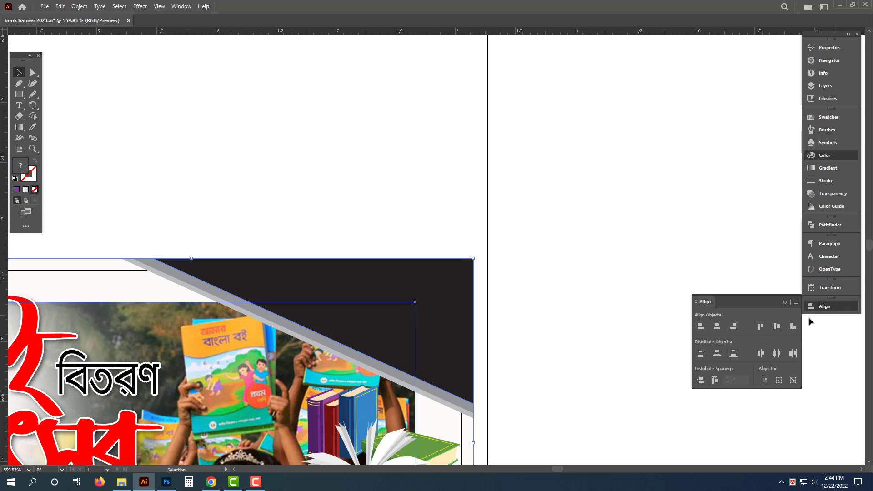
click(760, 327)
click(734, 327)
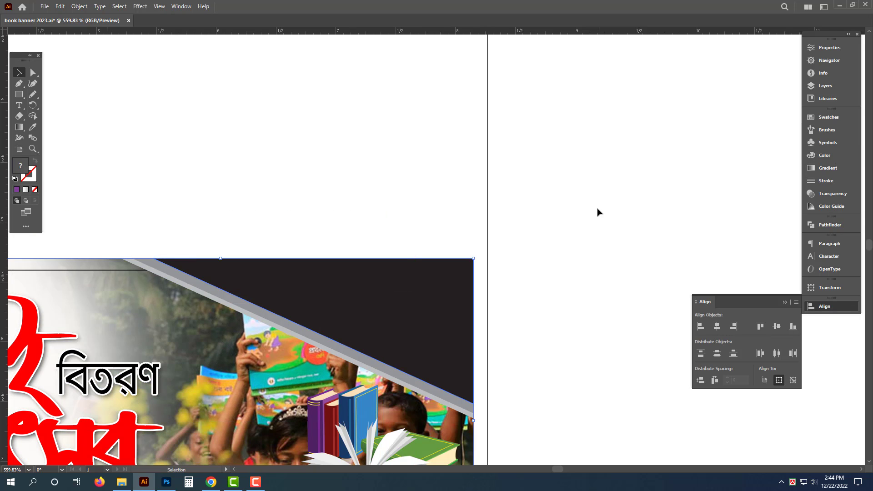
Step: Scale the children's photo down to about 2.09 by 1.35 in, keeping its upper-right corner in place
click(588, 226)
drag(649, 212, 741, 65)
click(362, 264)
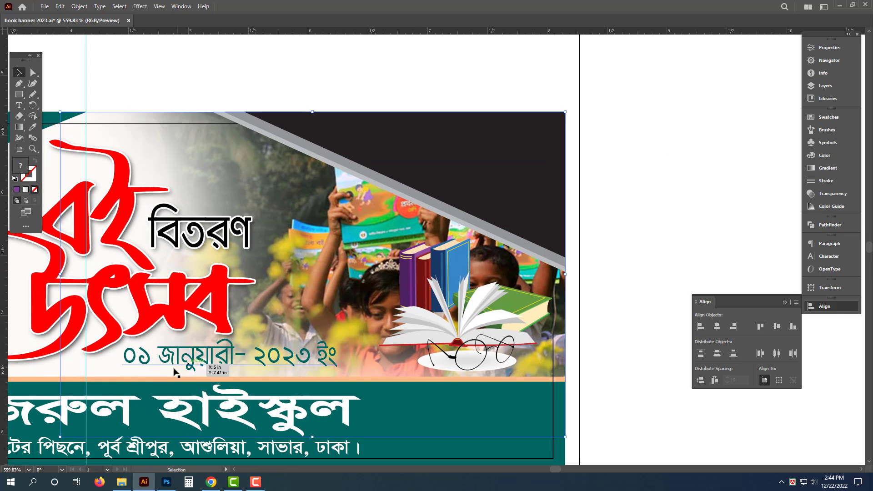
drag(59, 437, 323, 301)
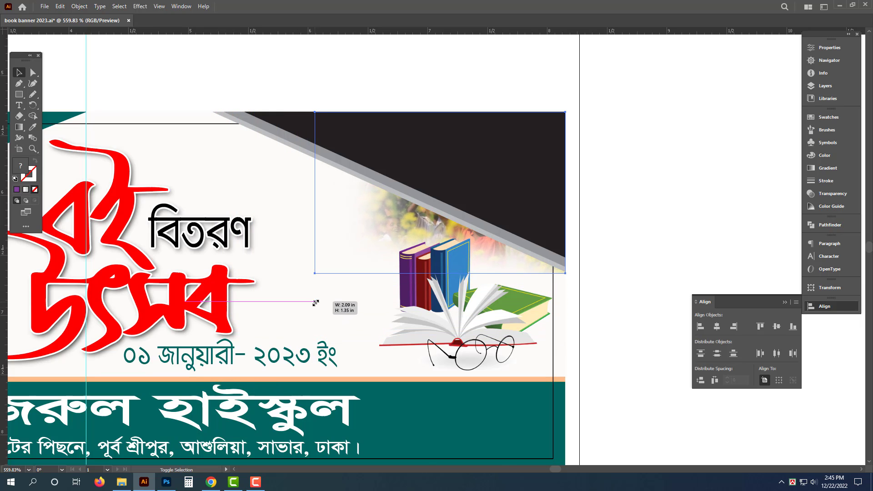
drag(394, 221, 402, 248)
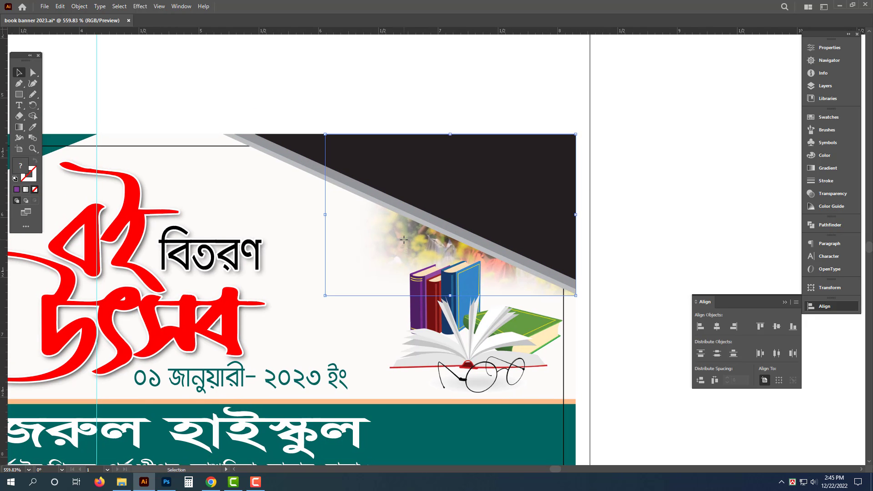
Step: Lock the off-white background rectangle and the inner margin frame
key(ctrl+2)
click(187, 155)
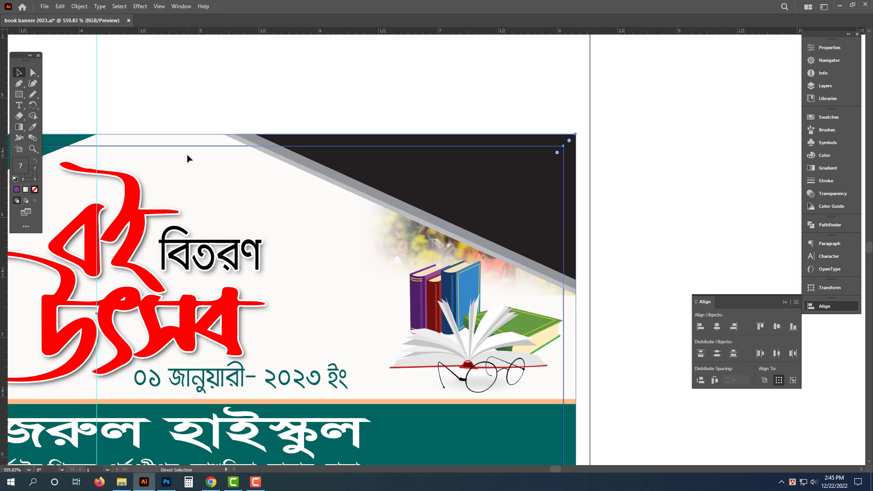
key(ctrl+2)
Step: Steepen the layered corner triangles by moving their top-edge anchors 0.64 in right and their lower right-edge anchors 0.25 in down
key(a)
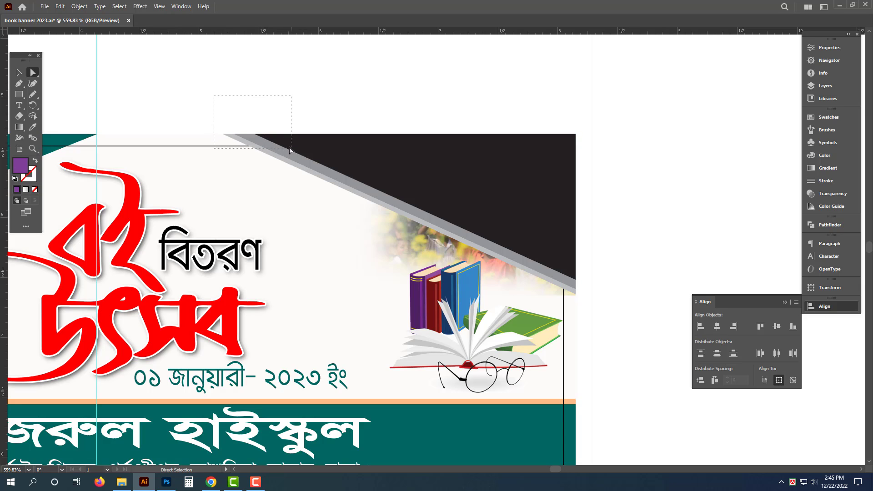
drag(290, 151, 330, 133)
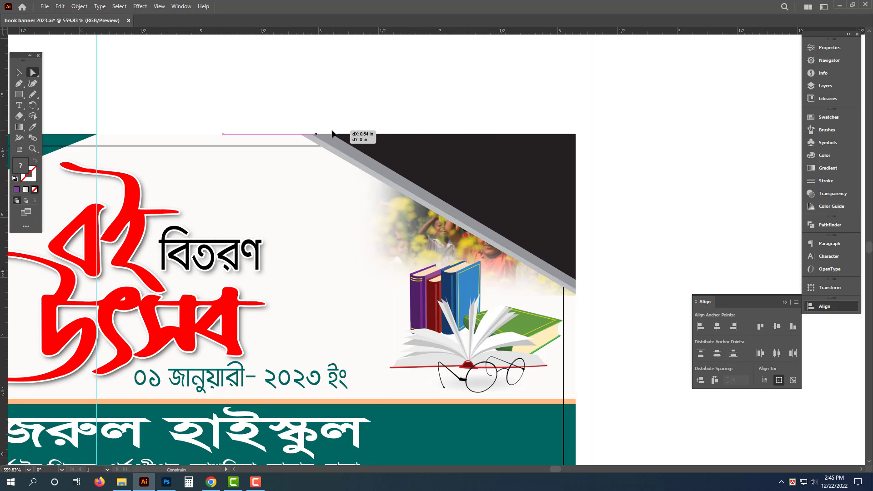
click(597, 271)
drag(566, 306, 576, 327)
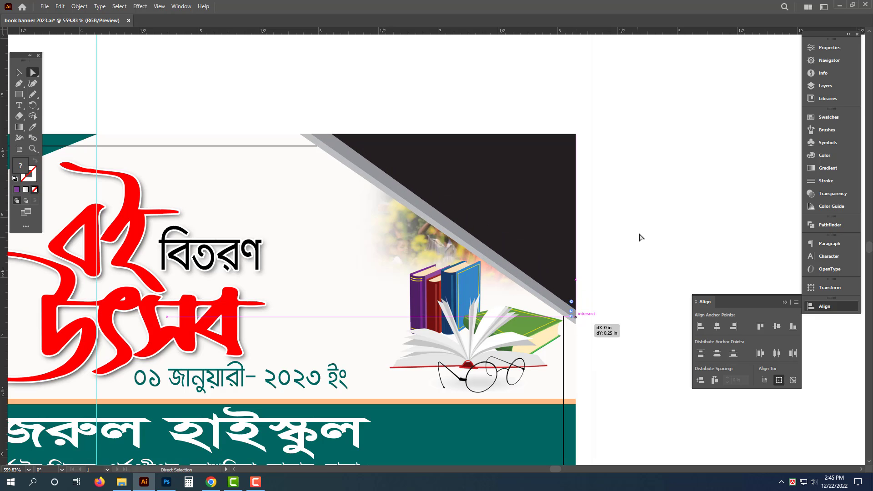
Step: Enlarge the children's photo and shift it so it extends past the top and right edges of the black triangle
key(v)
click(396, 244)
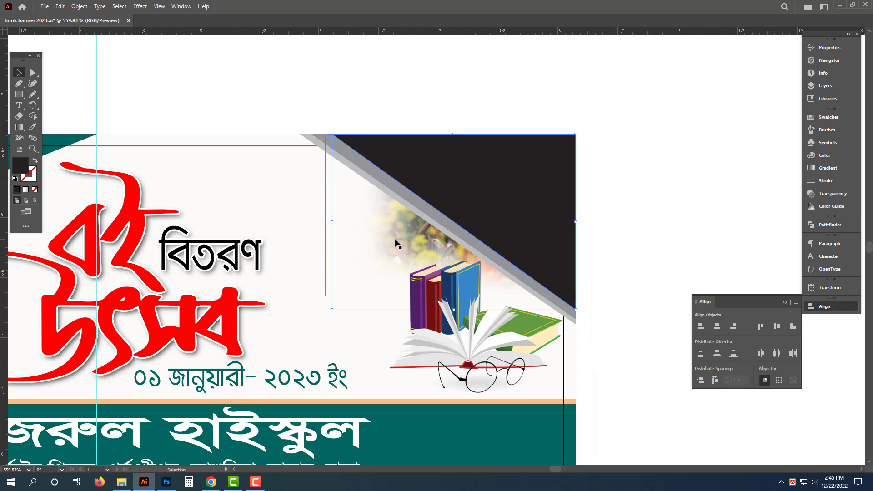
click(399, 246)
shift+click(433, 217)
shift+click(442, 223)
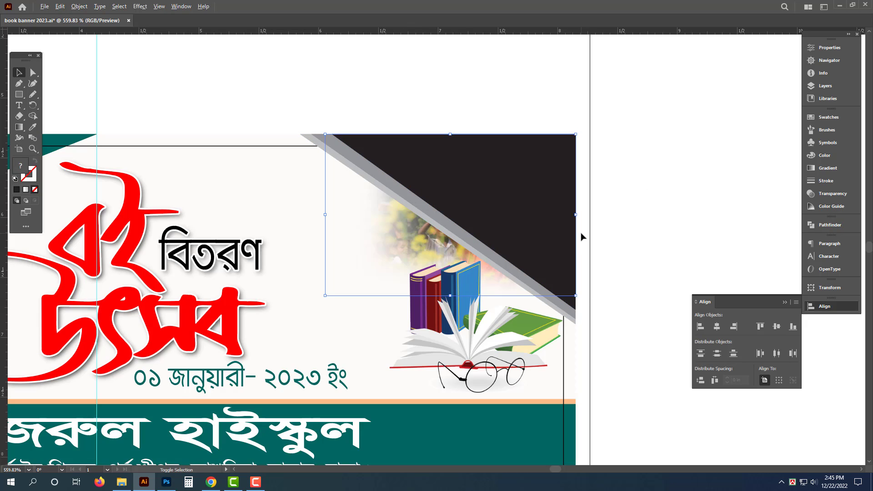
drag(578, 216, 592, 217)
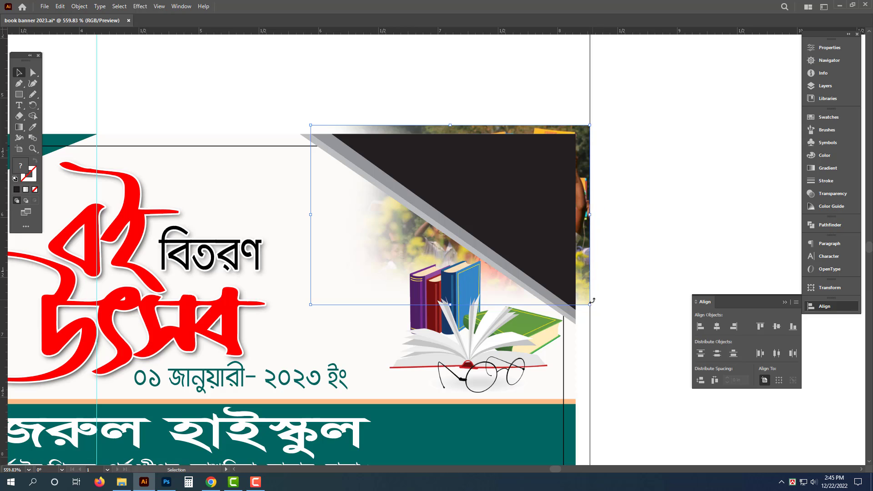
drag(597, 312, 604, 317)
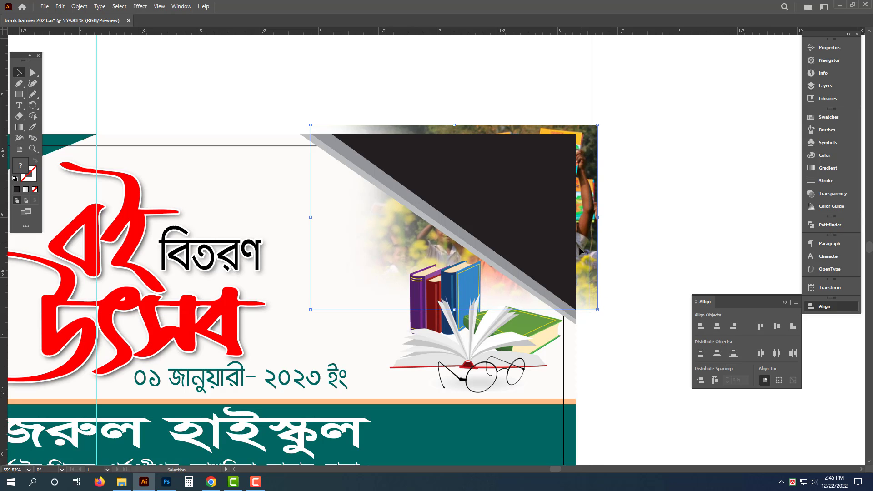
drag(580, 247, 570, 252)
Step: Make a clipping mask from the black triangle and the children's photo, and deselect it
shift+click(554, 200)
key(ctrl+7)
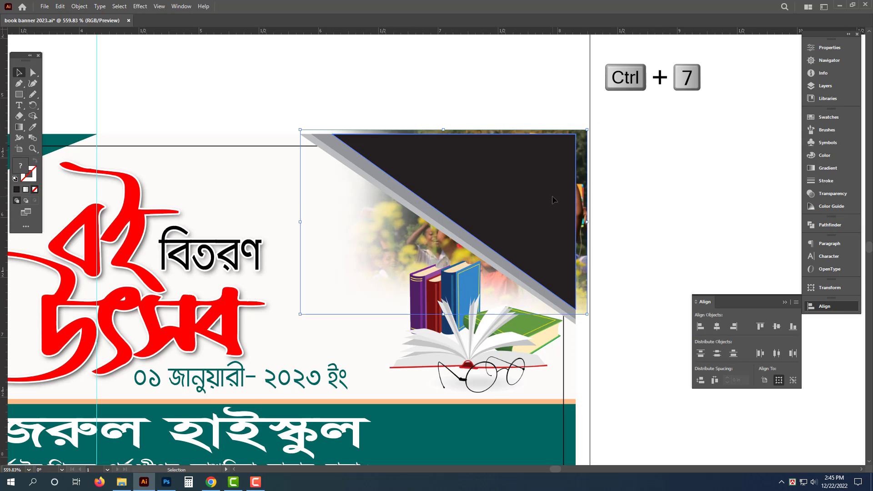
key(ctrl+7)
click(669, 198)
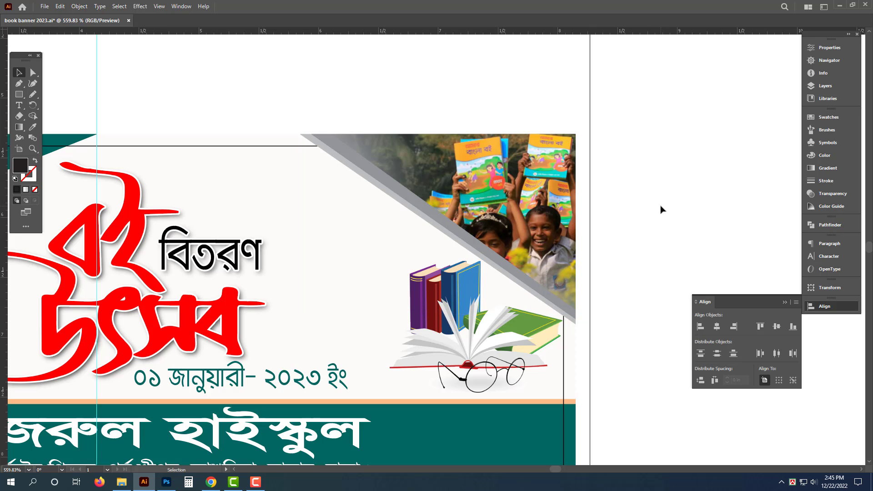
Step: Try to scale the children's photo down slightly inside the corner clip group
drag(531, 195, 558, 199)
double_click(538, 198)
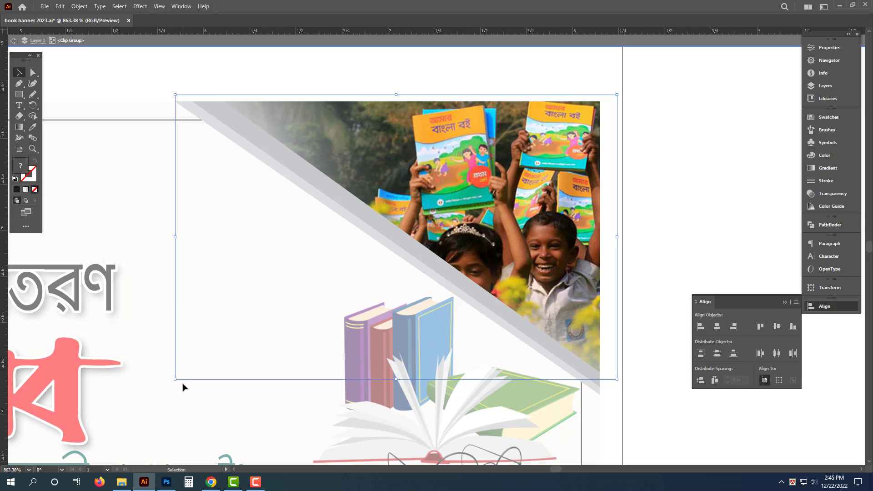
drag(175, 379, 187, 370)
key(ctrl+z)
click(616, 239)
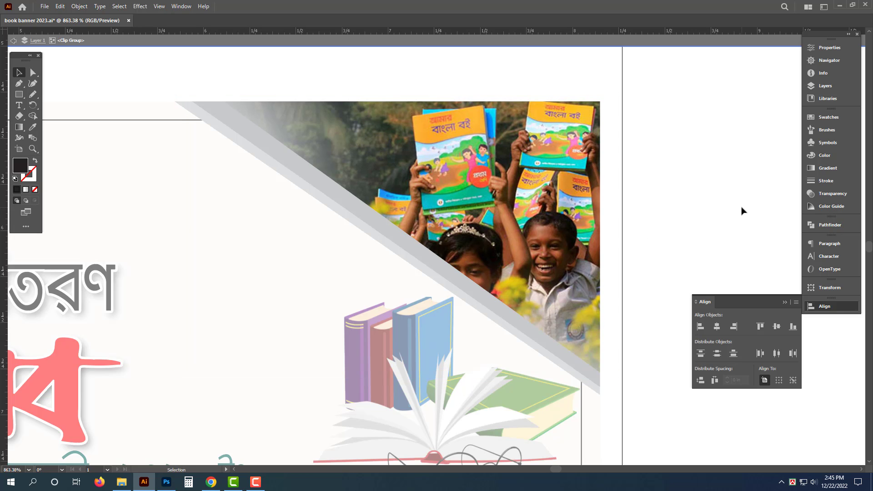
double_click(743, 208)
Step: Isolate the corner clip group, scale the children's photo down slightly from its lower-left corner, and deselect it
drag(641, 212, 465, 240)
drag(604, 219, 640, 223)
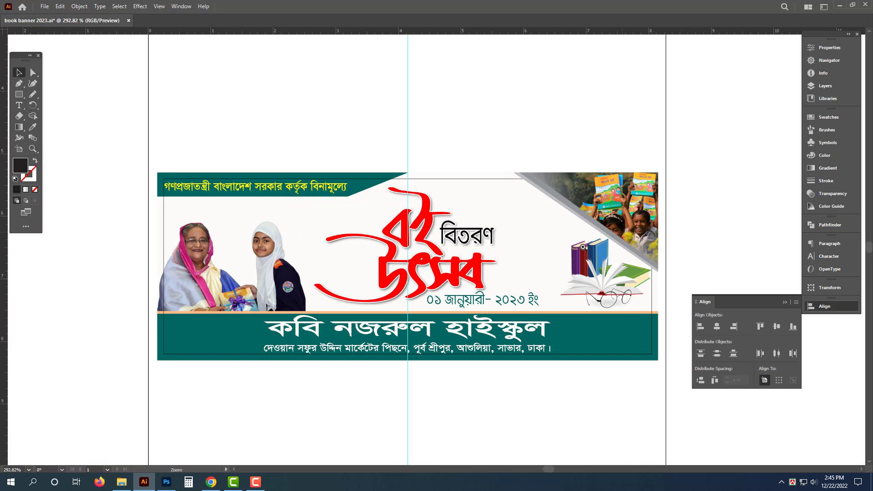
drag(587, 248, 549, 259)
drag(596, 193, 545, 262)
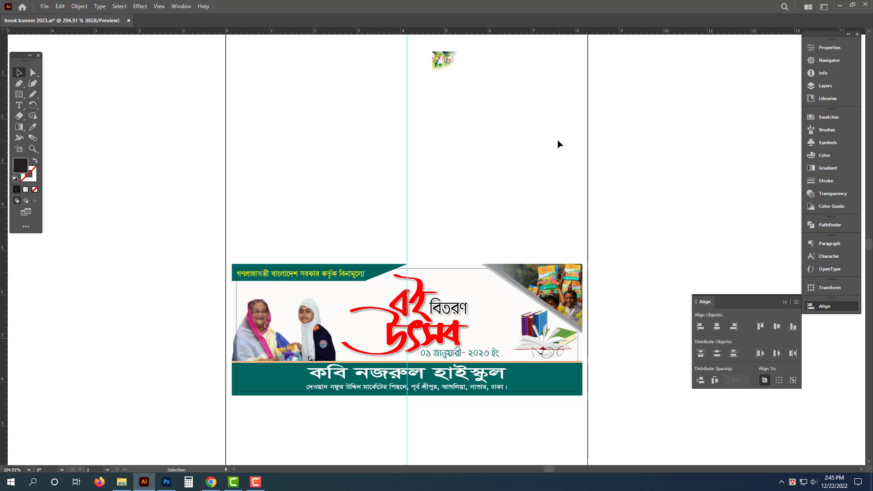
drag(567, 345, 527, 350)
click(642, 187)
scroll(587, 336, up, 2)
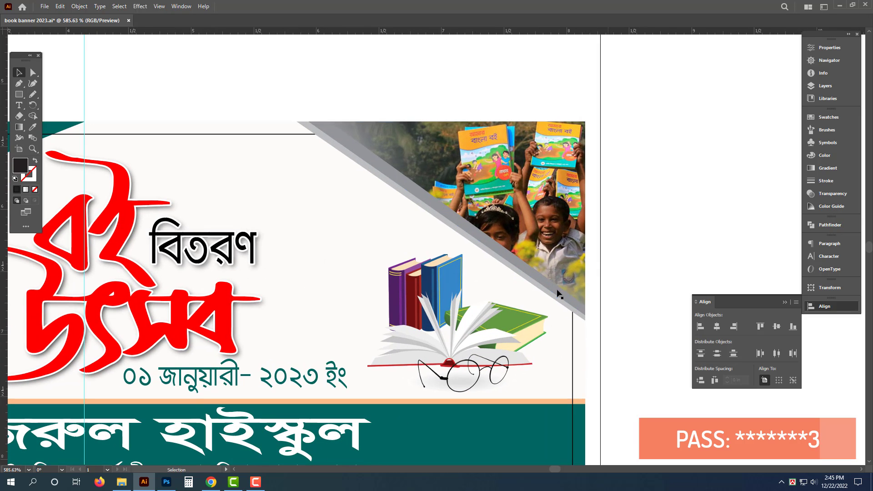
double_click(564, 216)
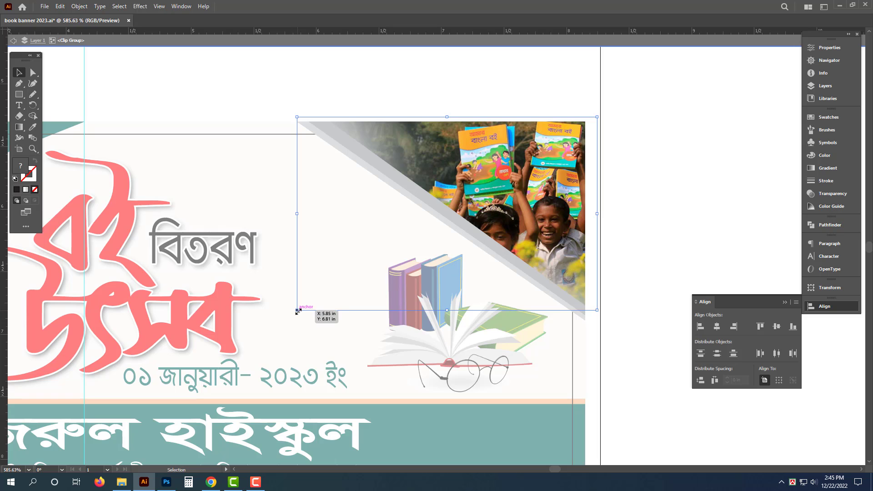
drag(298, 312, 298, 307)
click(643, 200)
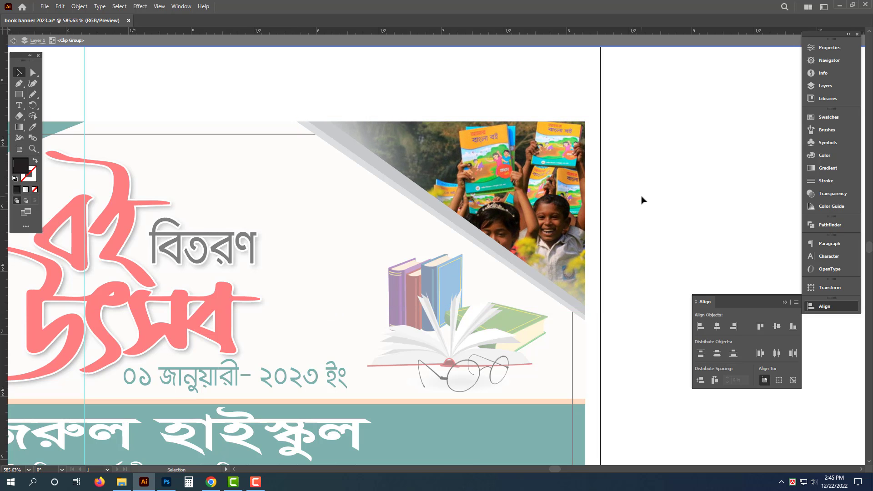
Step: Enlarge the faded schoolchildren photo above the banner and move it onto the banner beside the portraits
double_click(643, 200)
drag(618, 234, 516, 233)
drag(395, 102, 381, 307)
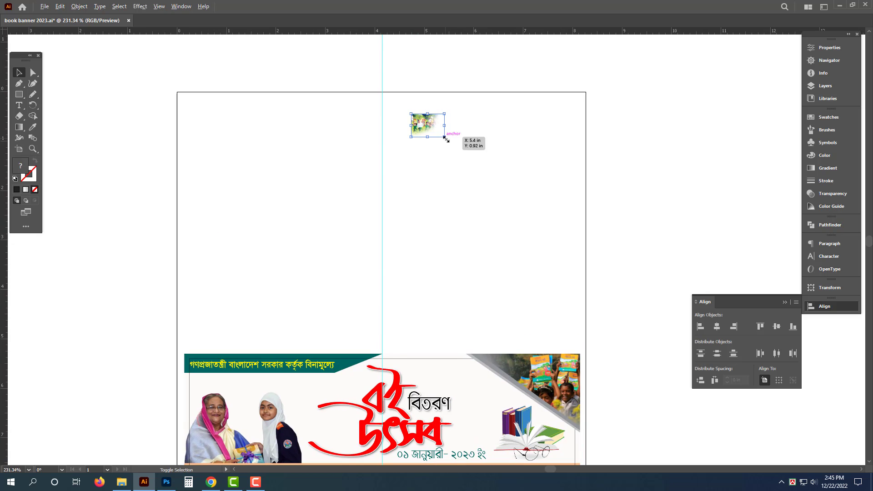
drag(446, 138, 521, 191)
scroll(401, 89, down, 2)
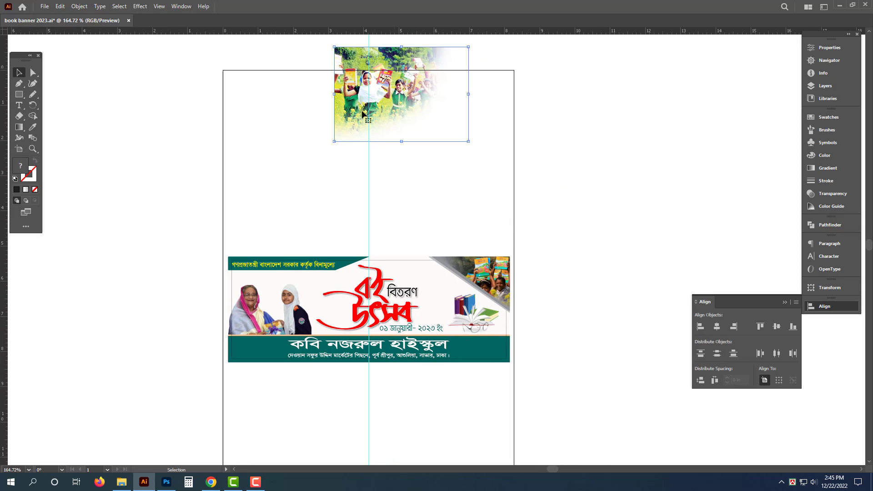
scroll(364, 114, up, 2)
drag(364, 114, 271, 411)
scroll(270, 411, up, 2)
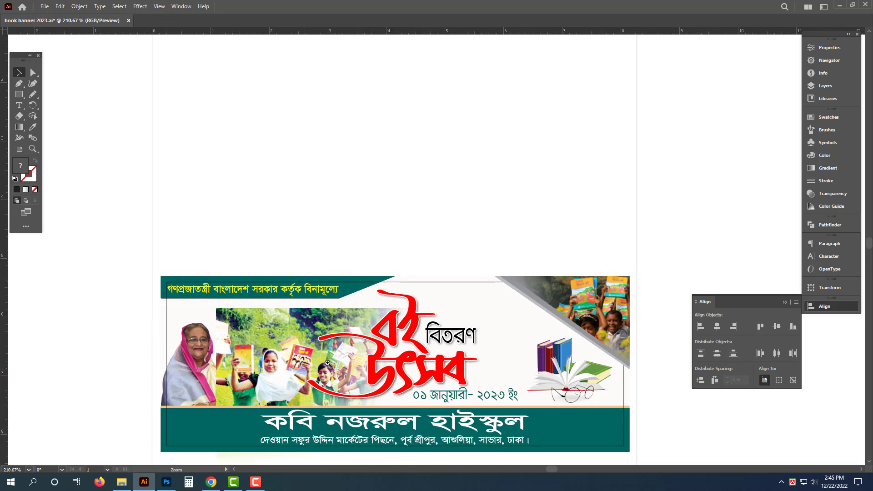
Step: Align the faded schoolchildren photo with the left and top edges of the banner background
drag(327, 363, 377, 355)
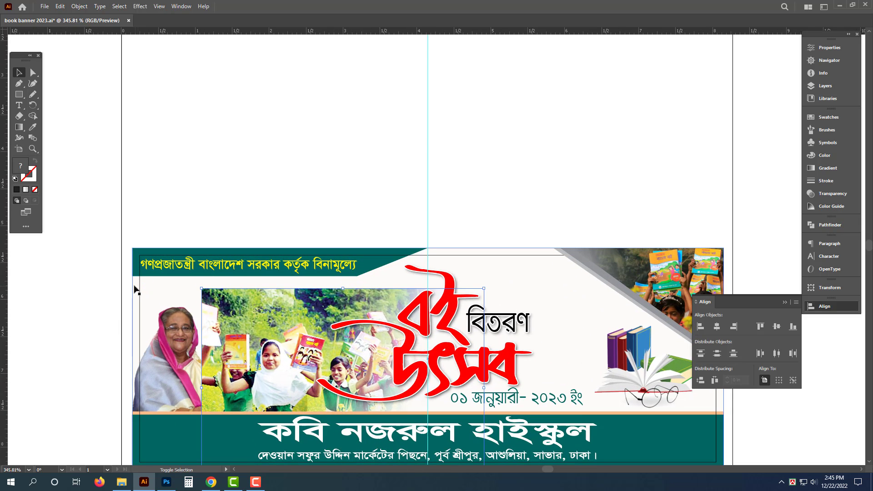
click(701, 327)
click(760, 327)
click(374, 177)
Step: Place the faded schoolchildren photo behind the portraits and the upper green band, and scale it down from its lower-right corner
drag(265, 345, 253, 346)
drag(253, 346, 245, 271)
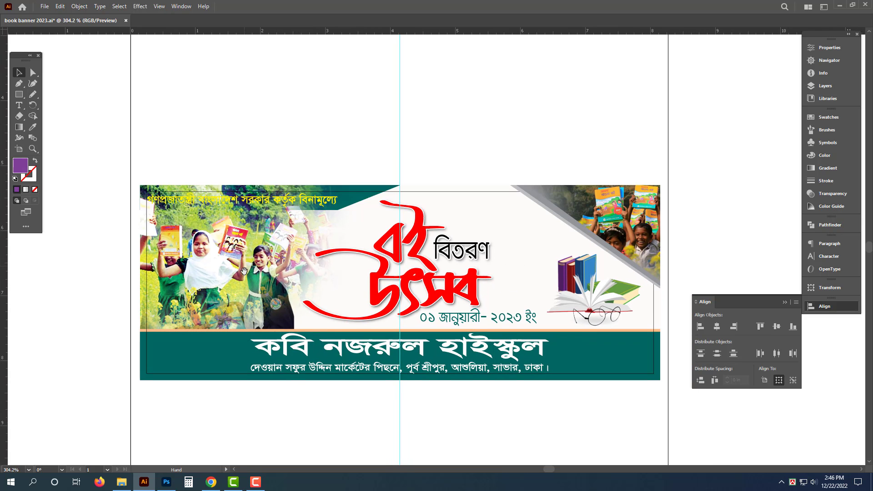
click(245, 271)
key(ctrl+shift+bracketleft)
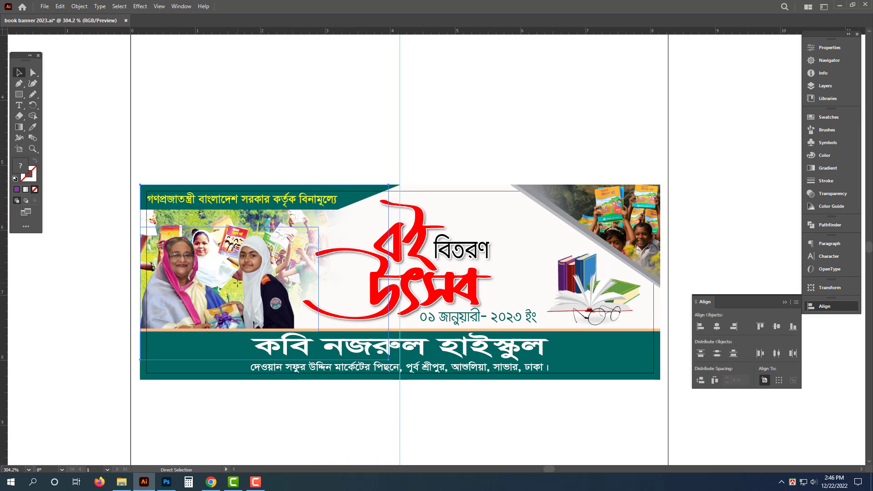
scroll(223, 300, up, 2)
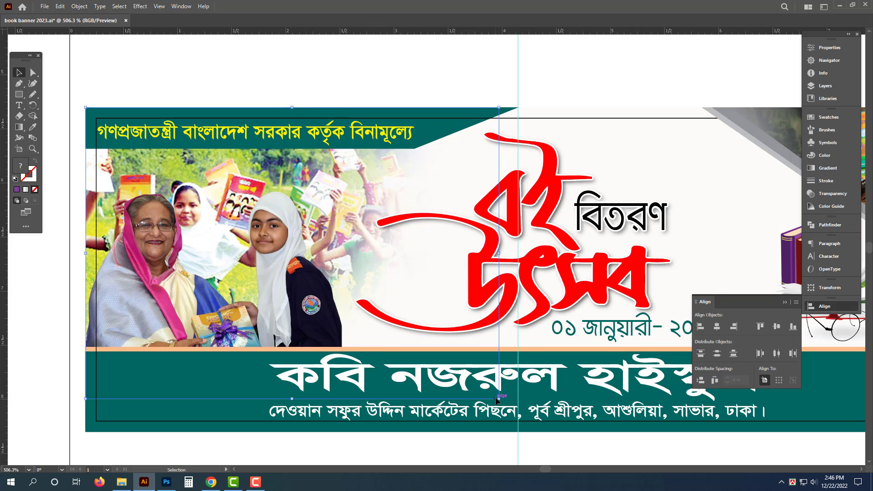
drag(497, 397, 487, 364)
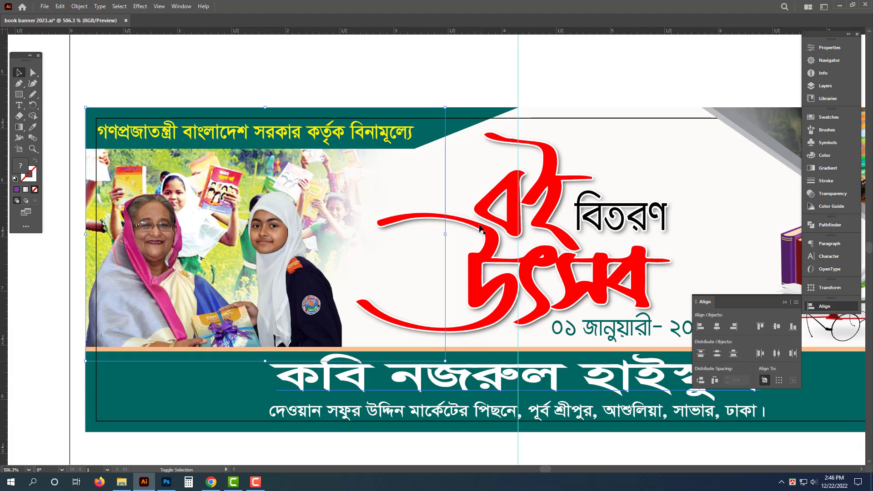
Step: Duplicate the upper green band in place and scale the copy slightly larger from its lower-right corner
click(429, 142)
key(v)
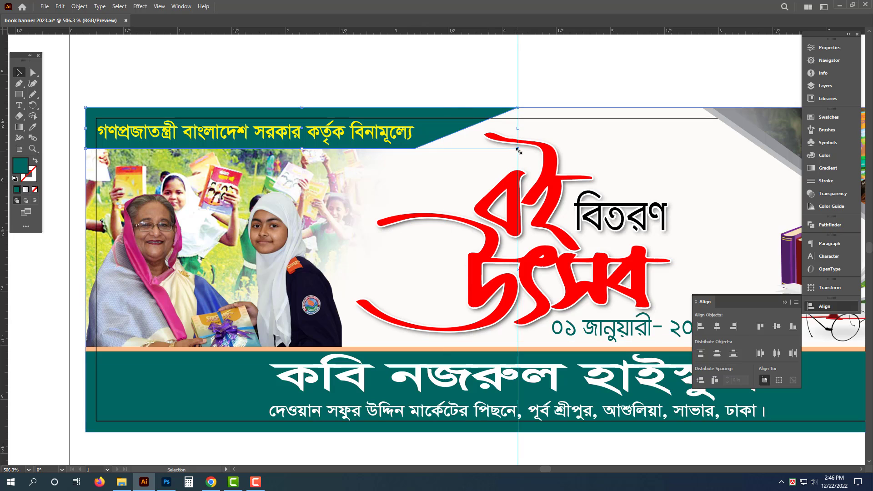
drag(518, 149, 527, 160)
Step: Color the band copy with the peach of the lower stripe, send it behind the green band, and extend it slightly downward as an edge
key(i)
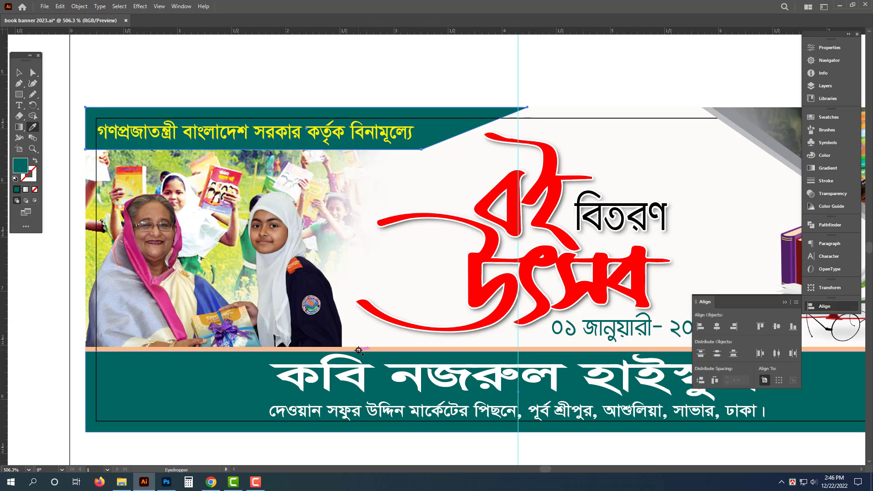
click(360, 349)
key(v)
key(ctrl+[)
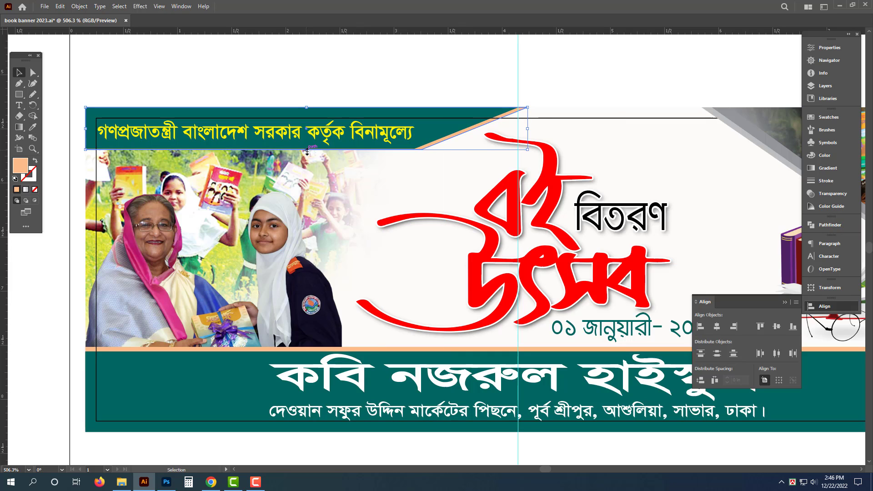
drag(307, 152, 307, 156)
click(429, 78)
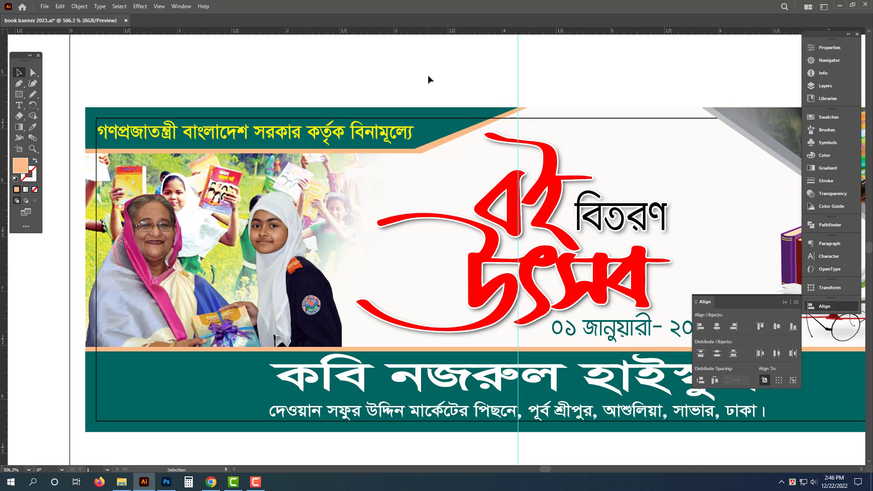
Step: Hide the panels and guides, and save the banner file
key(Tab)
key(ctrl+space)
drag(403, 70, 378, 70)
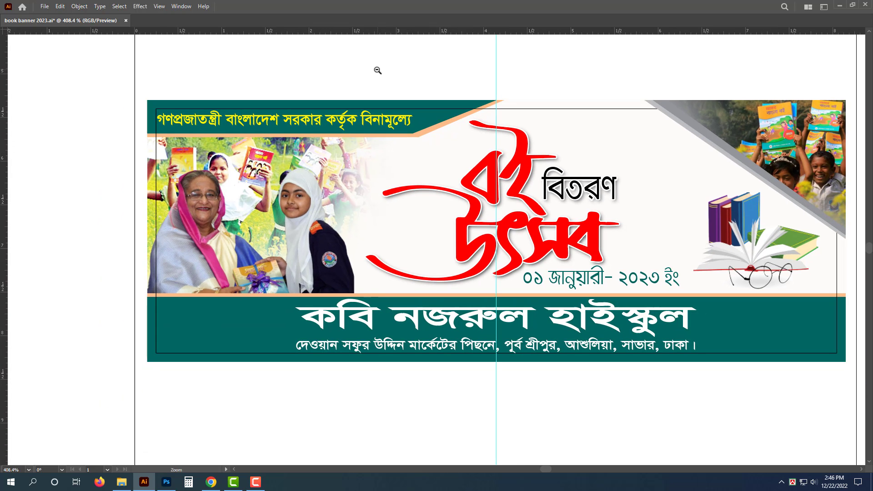
key(ctrl+semicolon)
drag(510, 242, 442, 264)
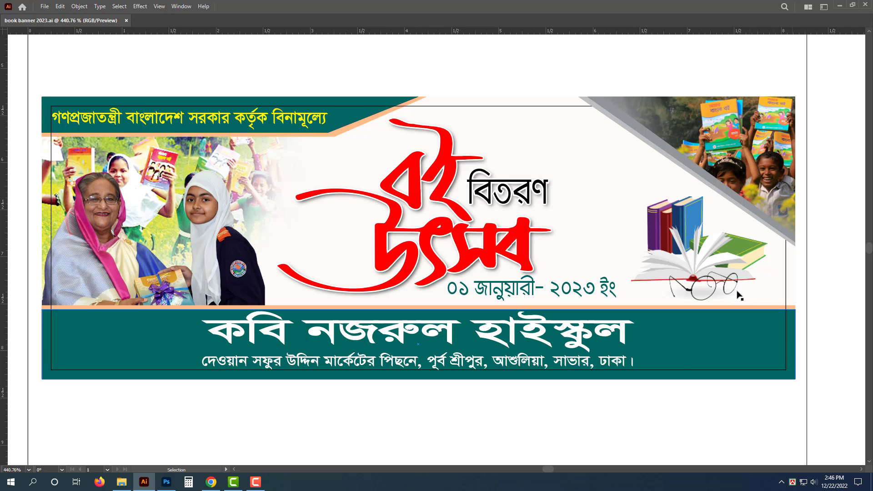
Step: Delete the thin black margin frame inside the banner and deselect everything
click(562, 119)
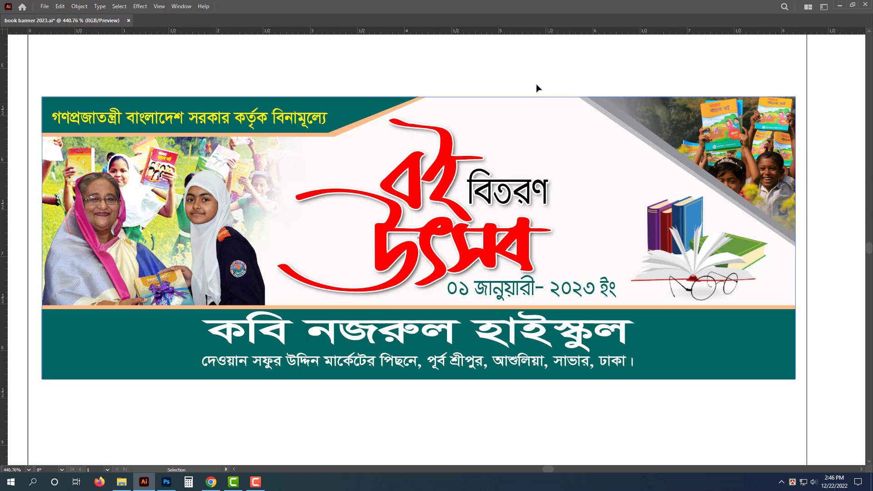
click(536, 61)
scroll(470, 74, down, 1)
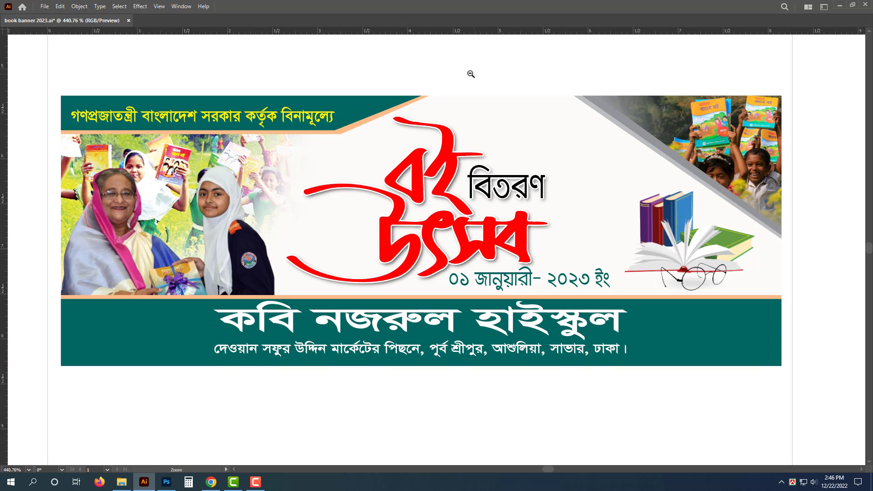
scroll(500, 136, down, 1)
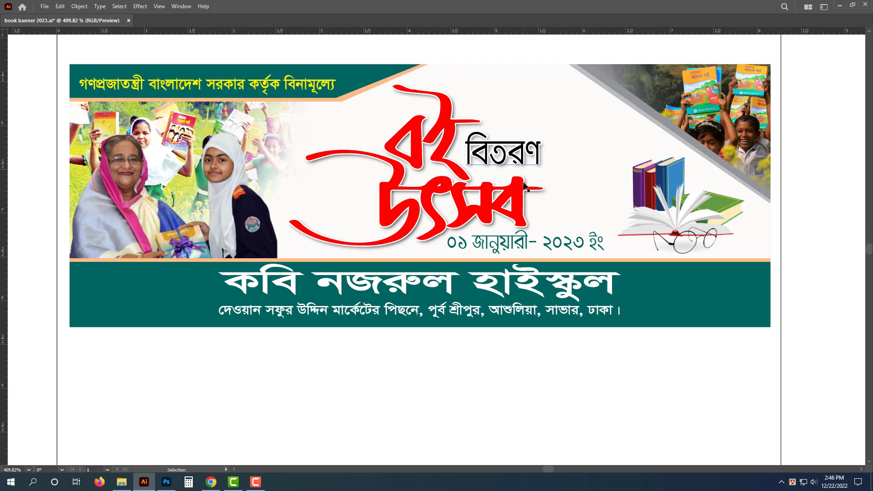
Step: Duplicate the date line below the banner and replace the copy's text with a line beginning "ফাইল"
drag(526, 178, 521, 278)
key(ctrl+z)
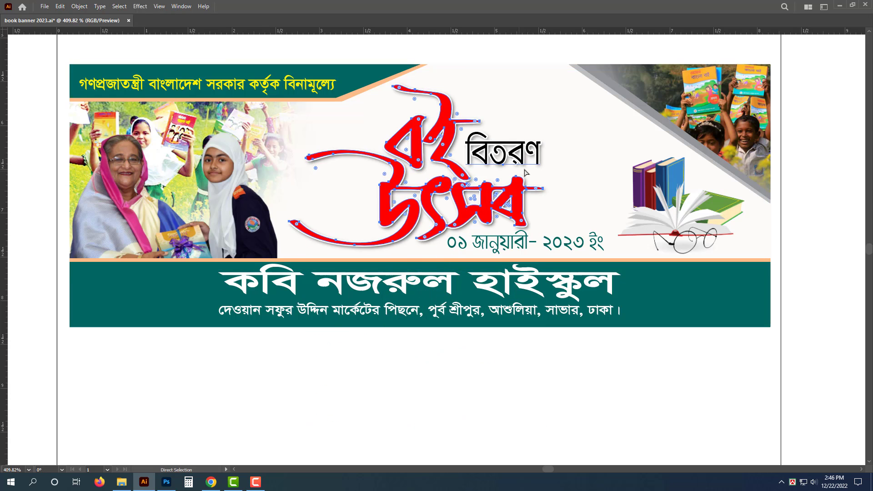
drag(569, 243, 473, 356)
double_click(474, 358)
key(ctrl+a)
key(ctrl+alt+b)
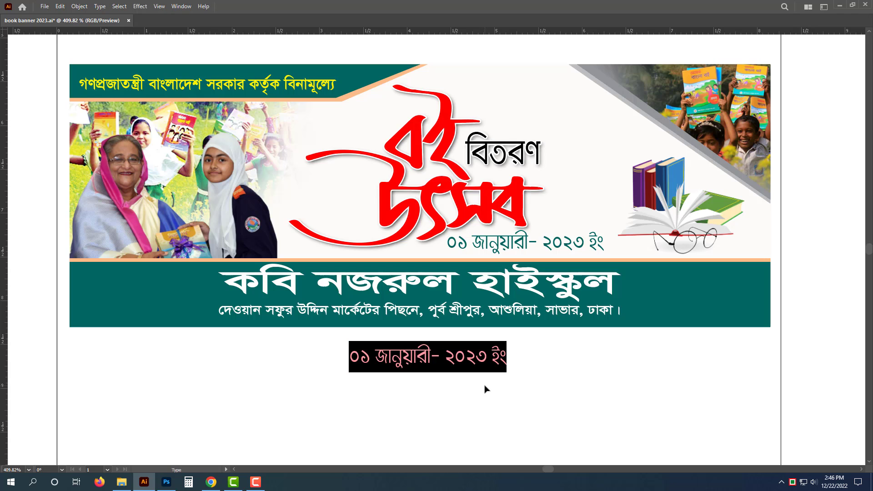
text(ফাইল)
text( ভি)
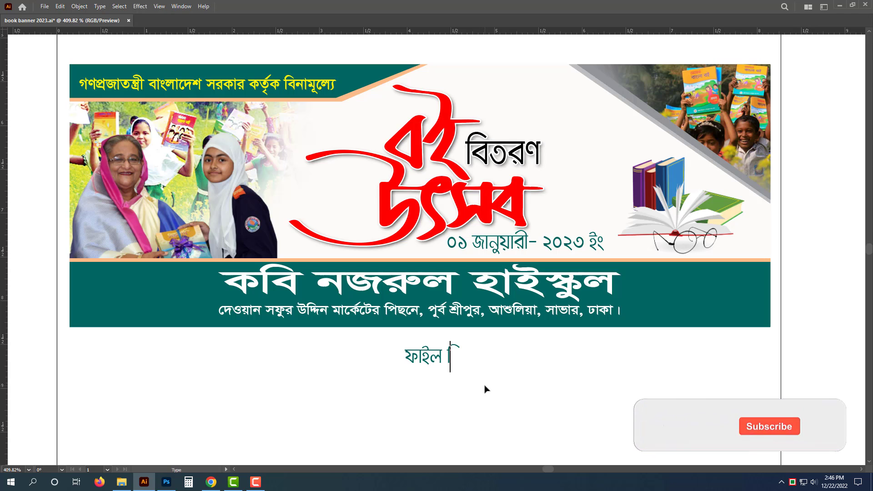